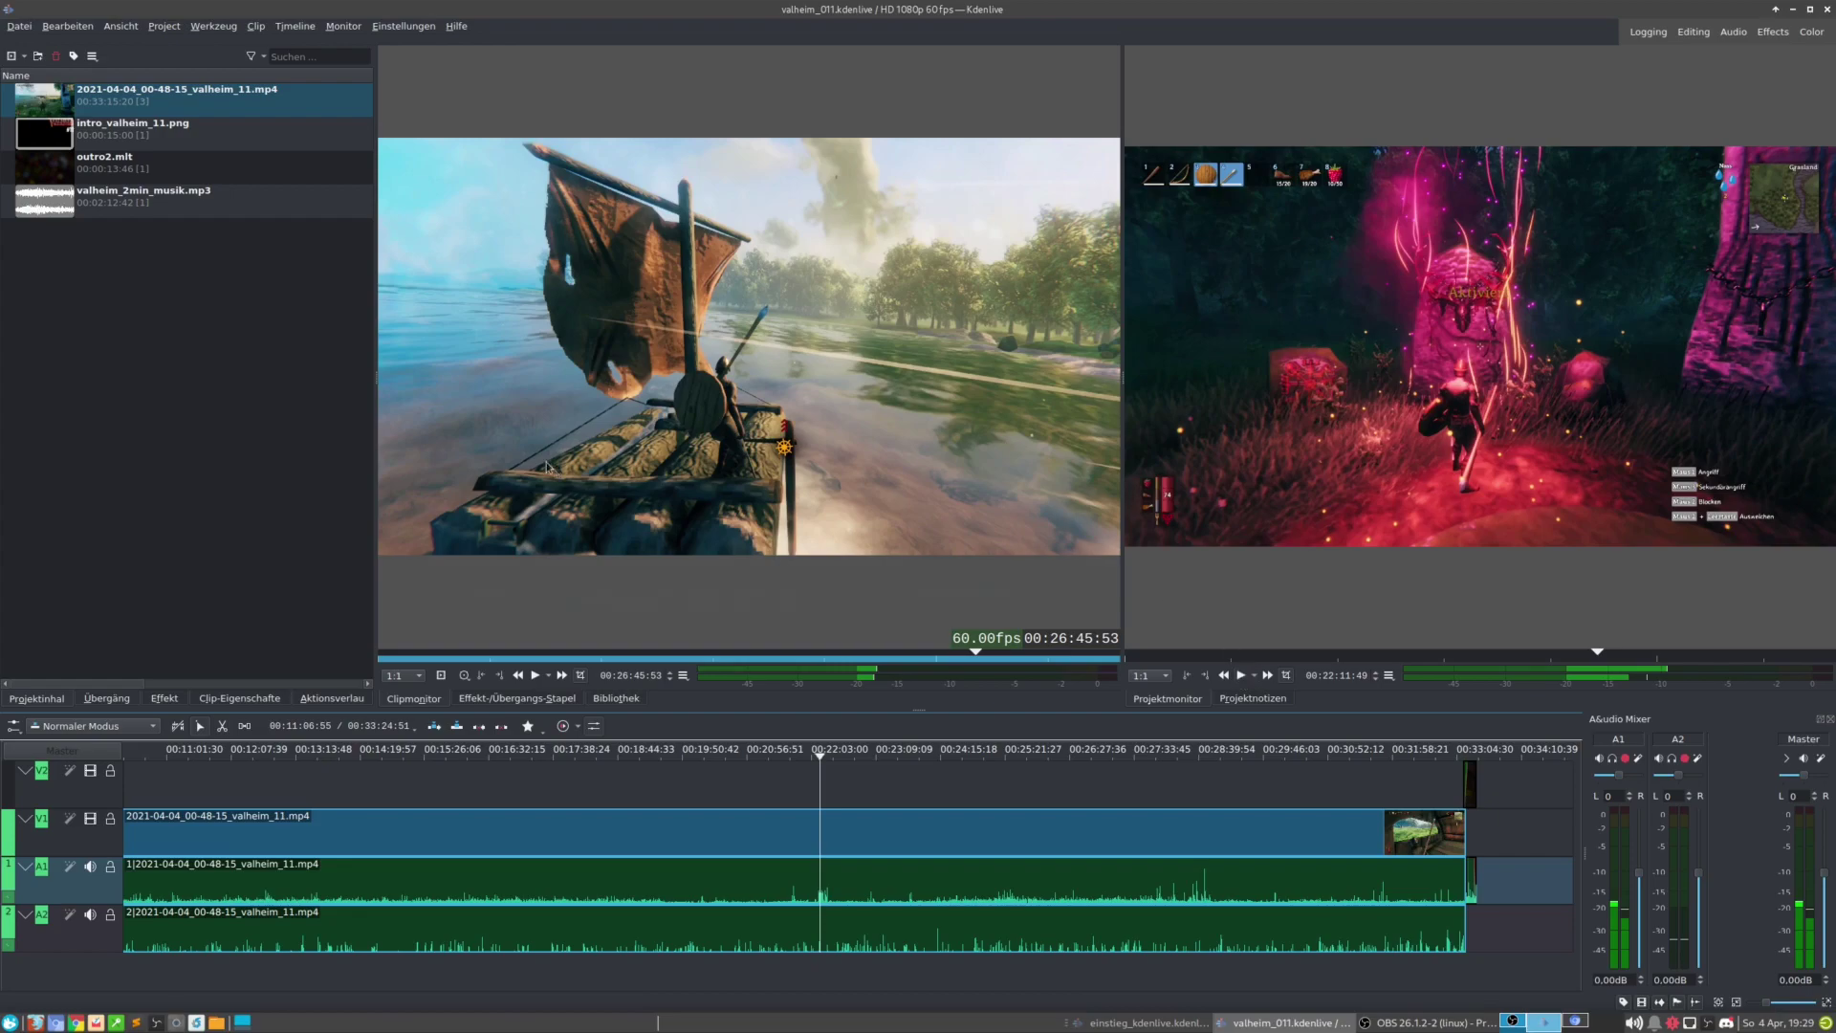
Show the effects list and expand the Transform, Distort and Perspective category.
left_click(166, 698)
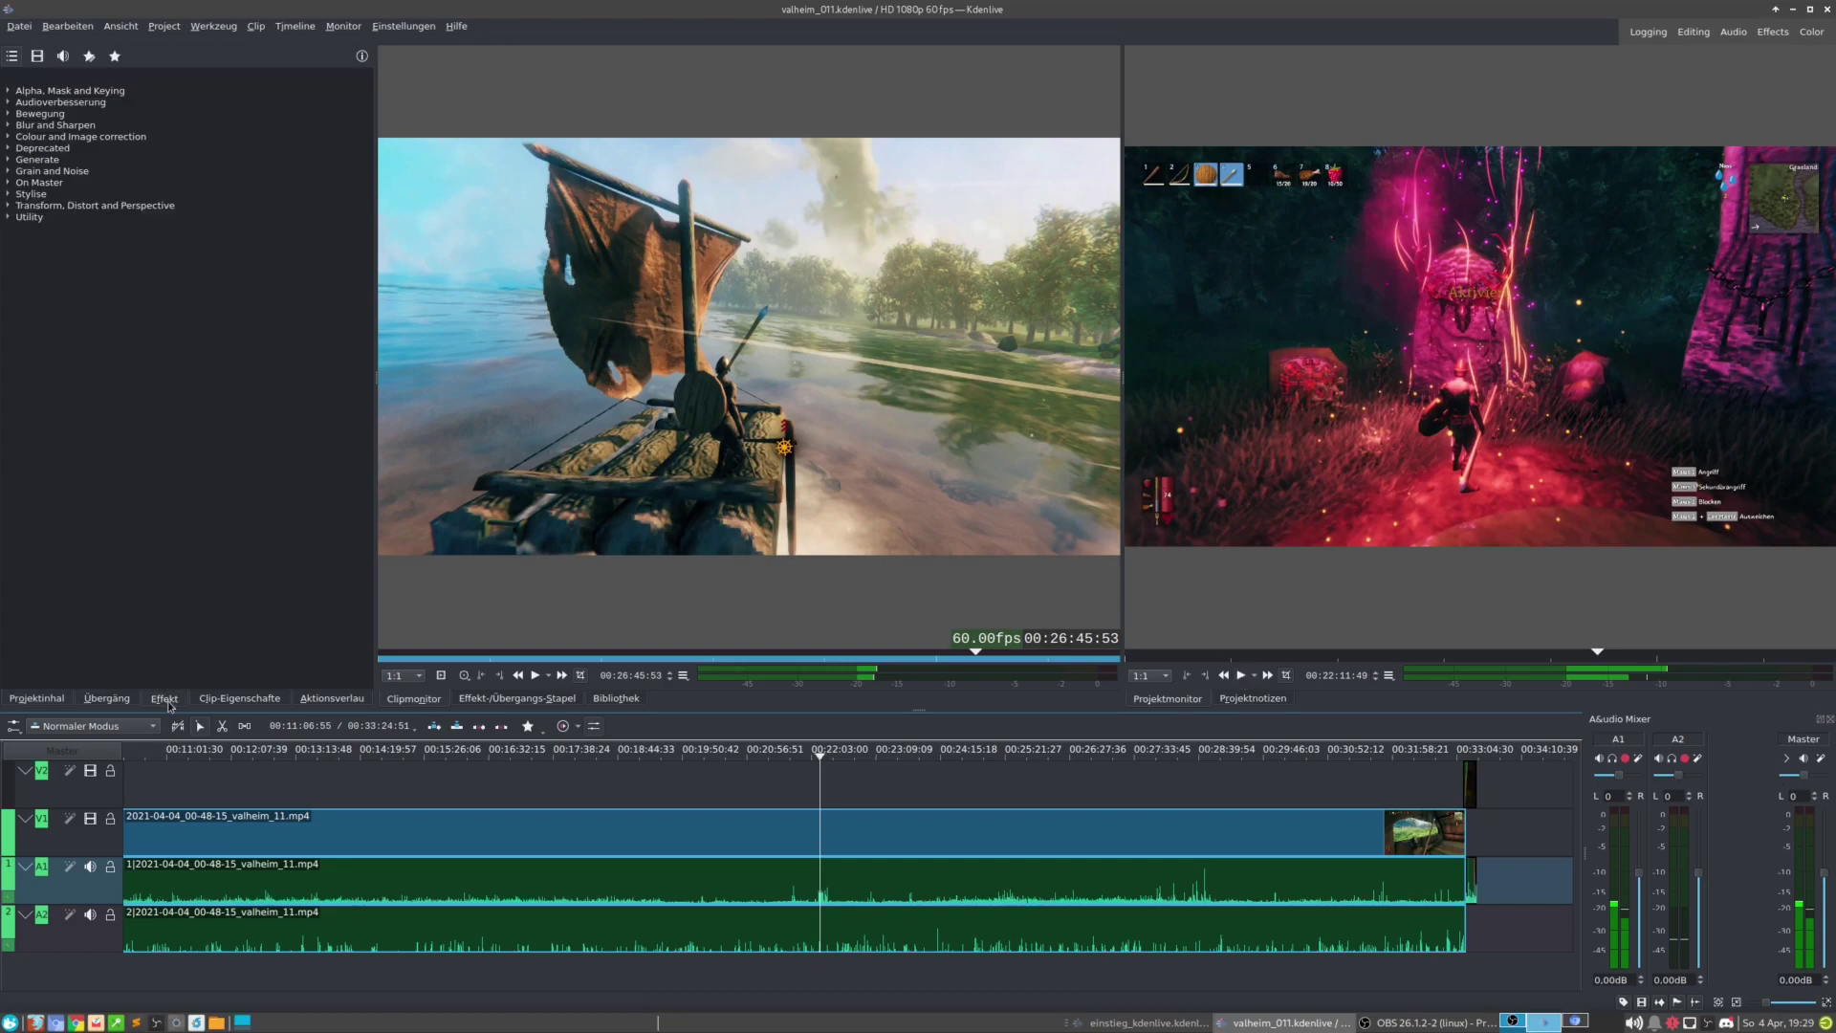
left_click(8, 206)
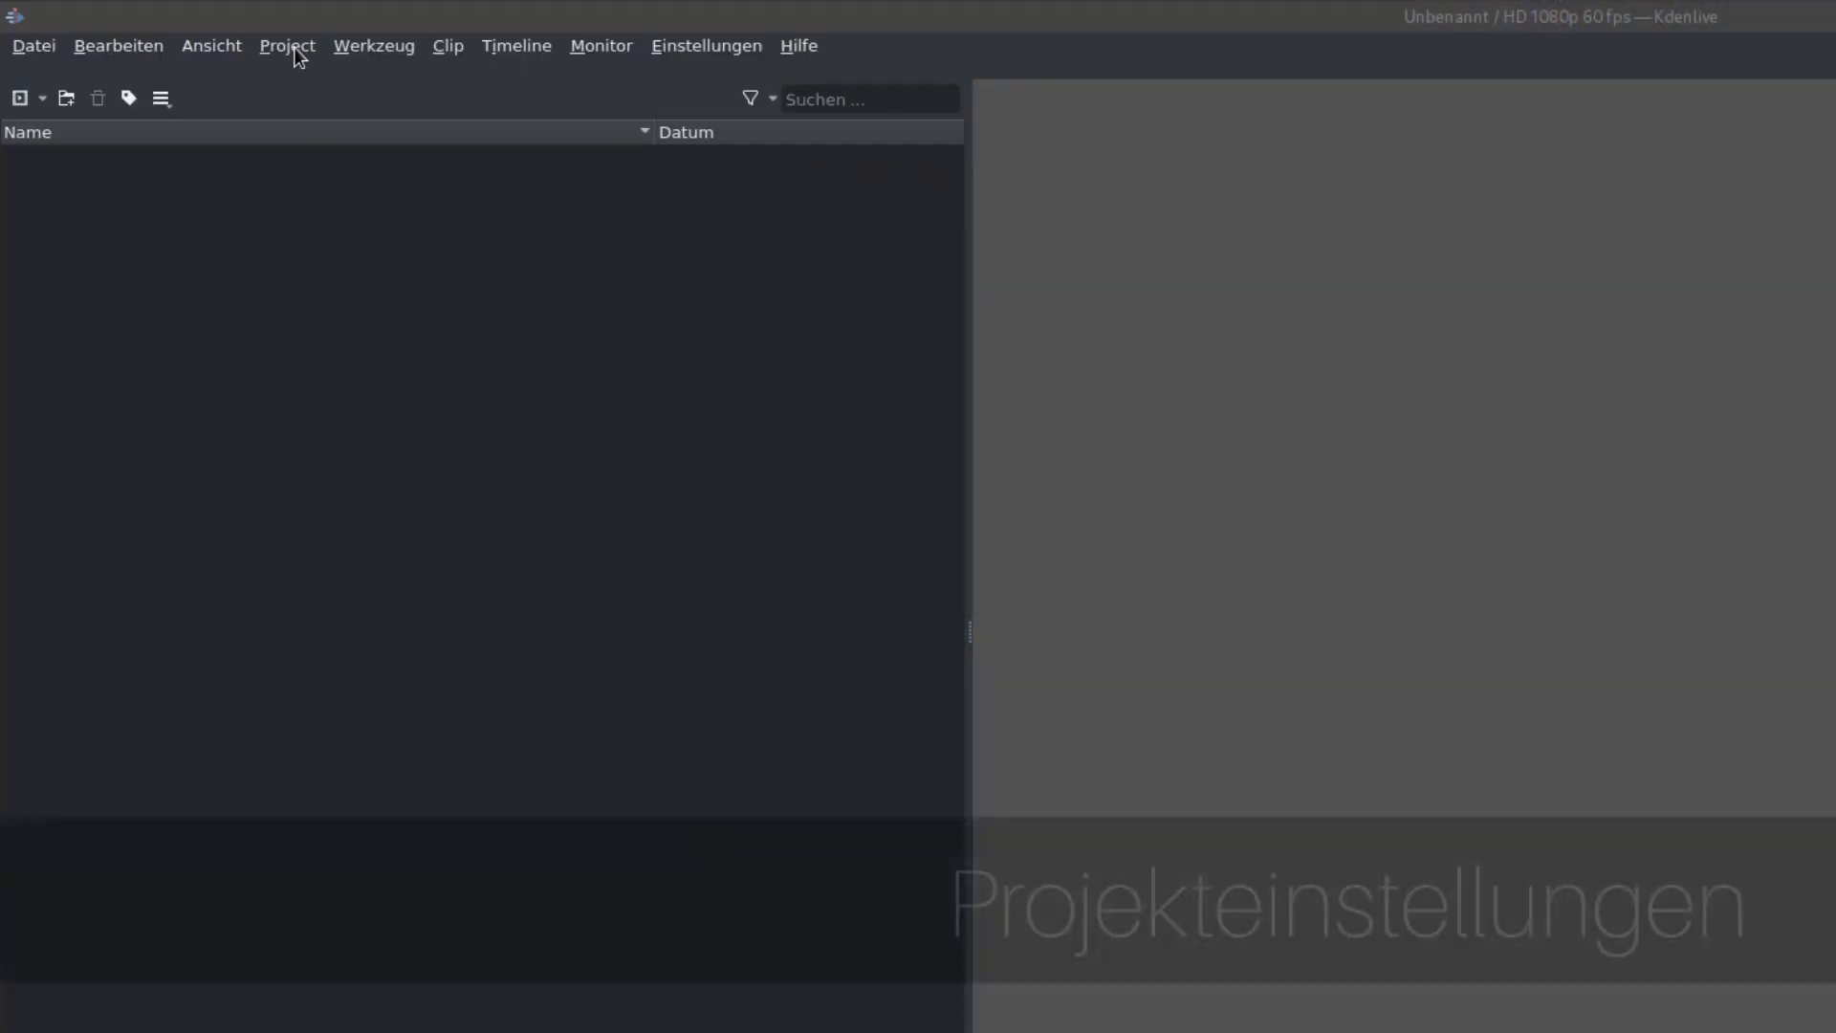
Open the project settings and select the HD 1080p 60 fps profile.
left_click(287, 46)
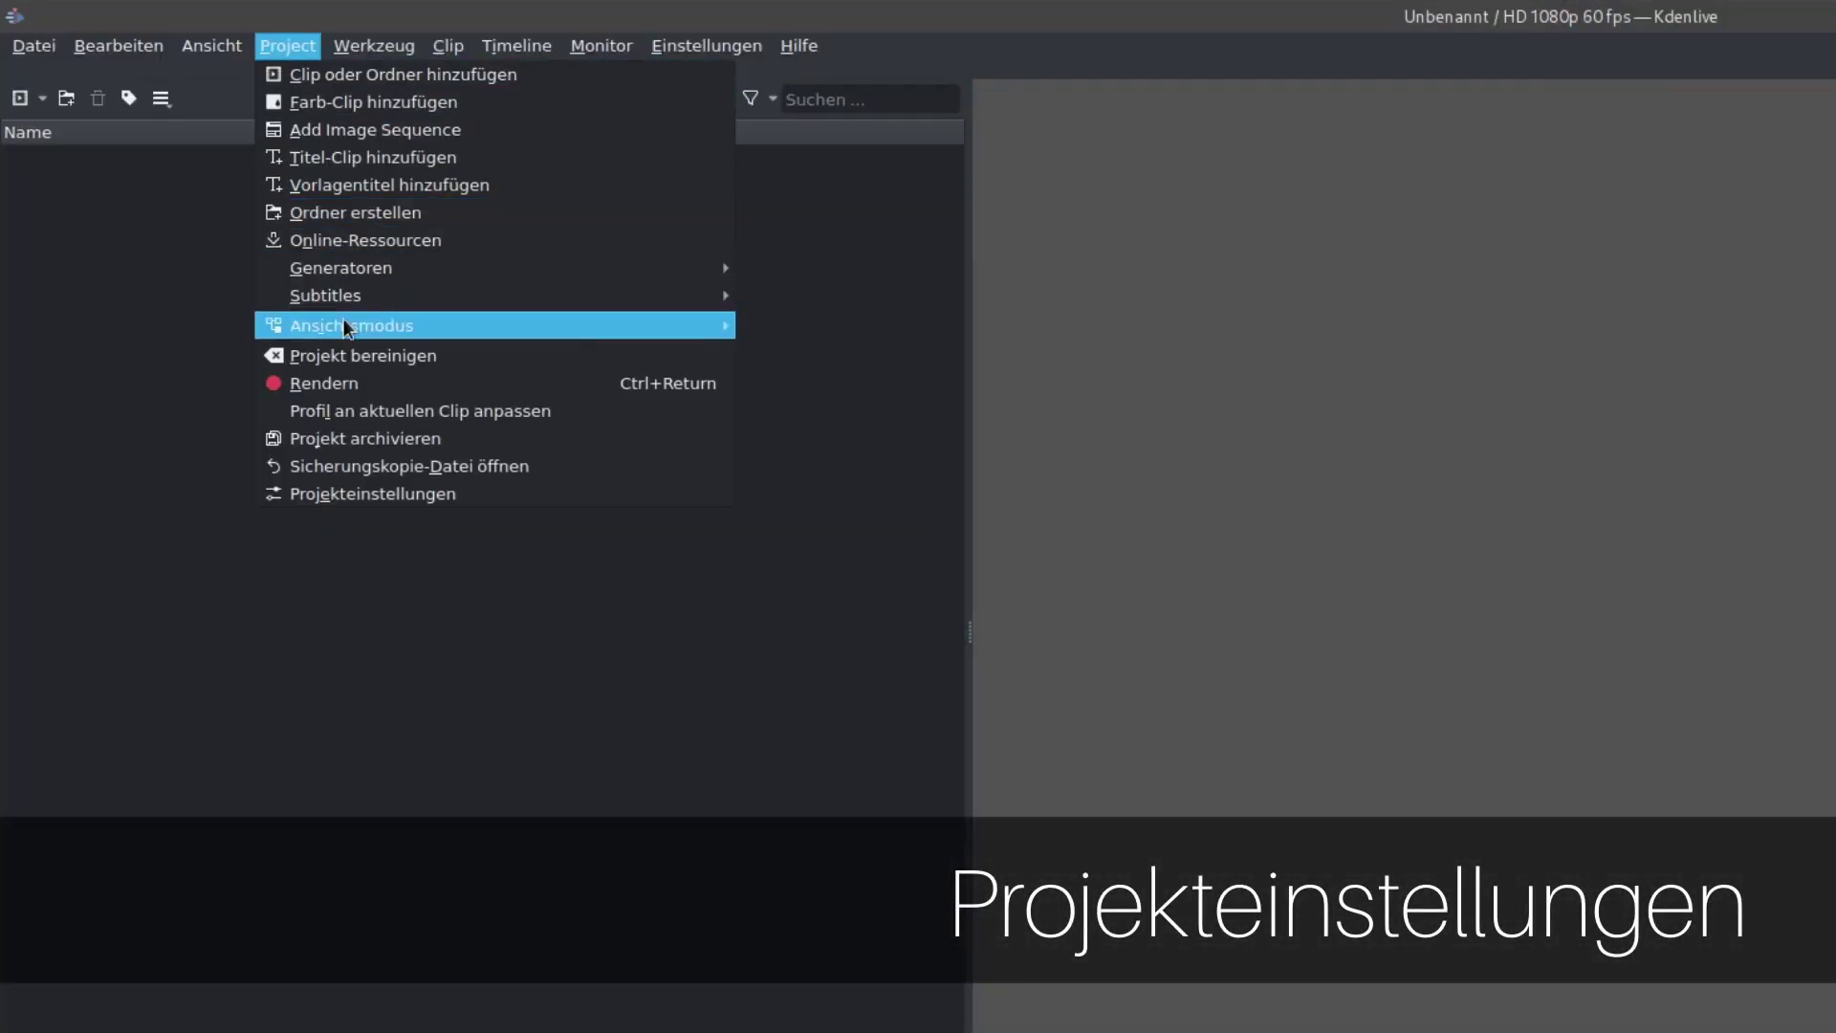
left_click(394, 498)
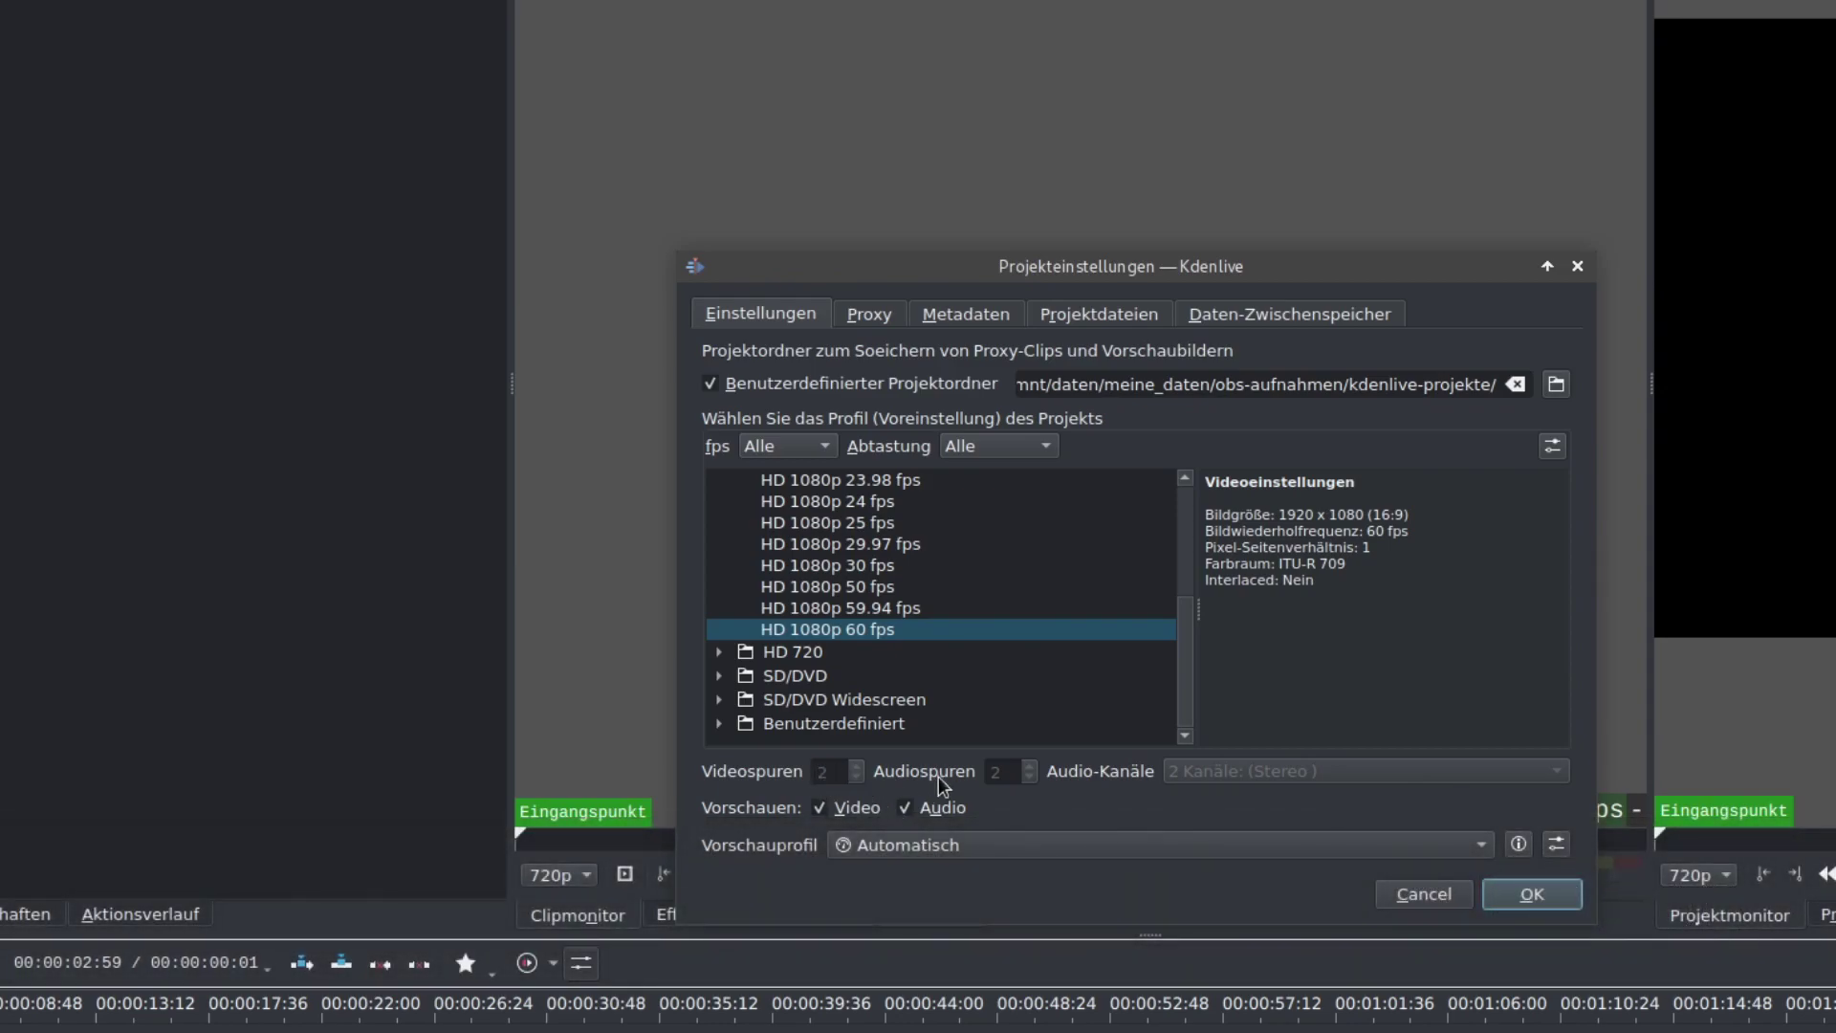
left_click(1012, 627)
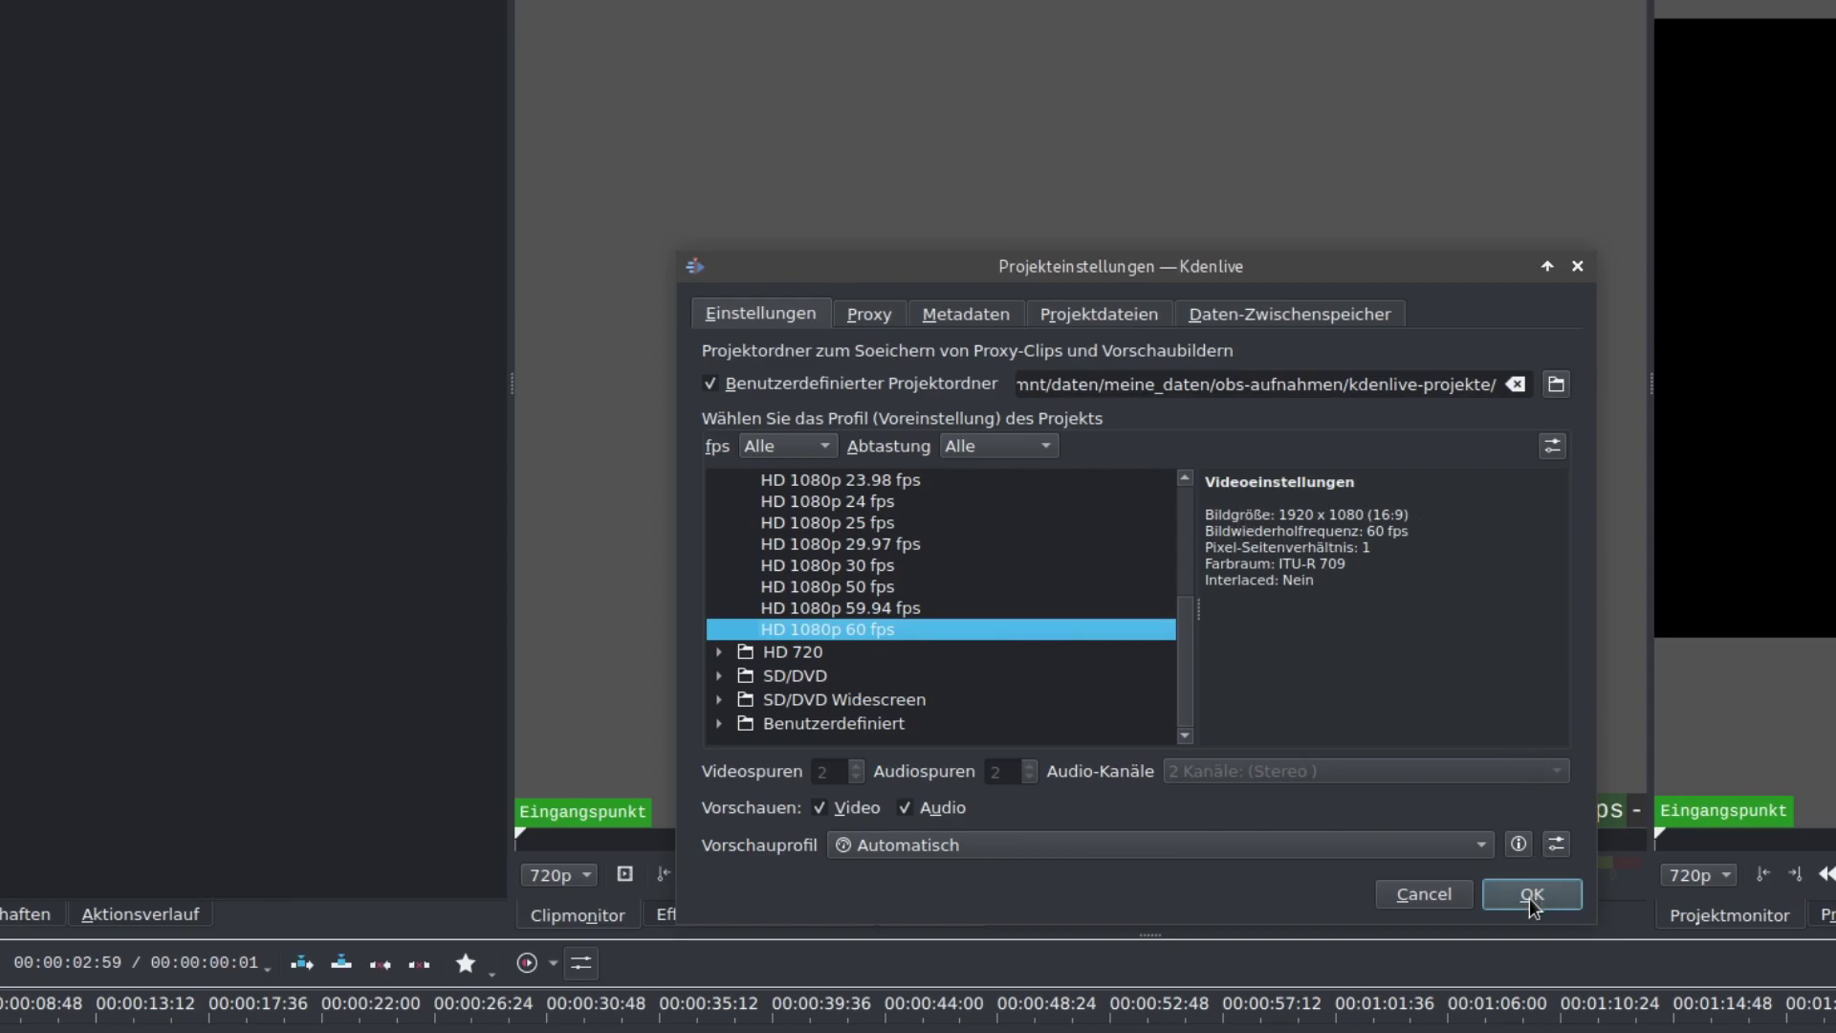
Turn proxy clips on and back off, and accept the project settings.
left_click(863, 316)
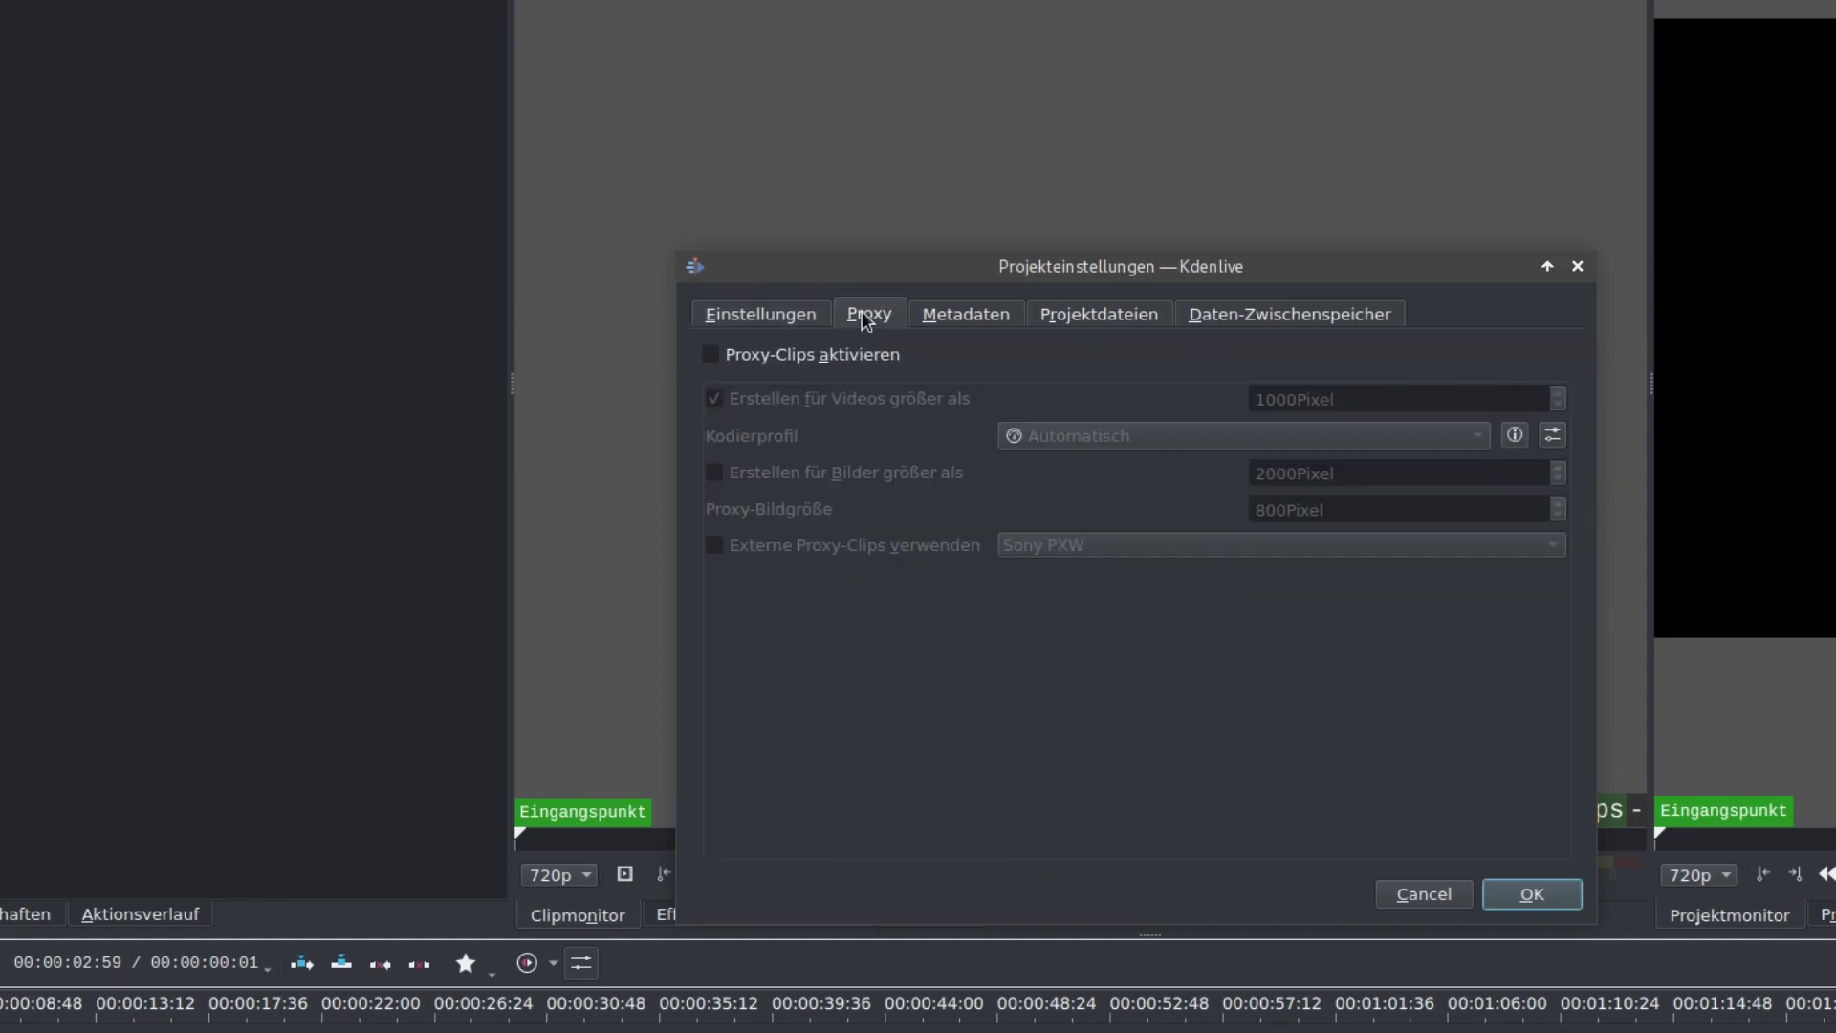
left_click(710, 356)
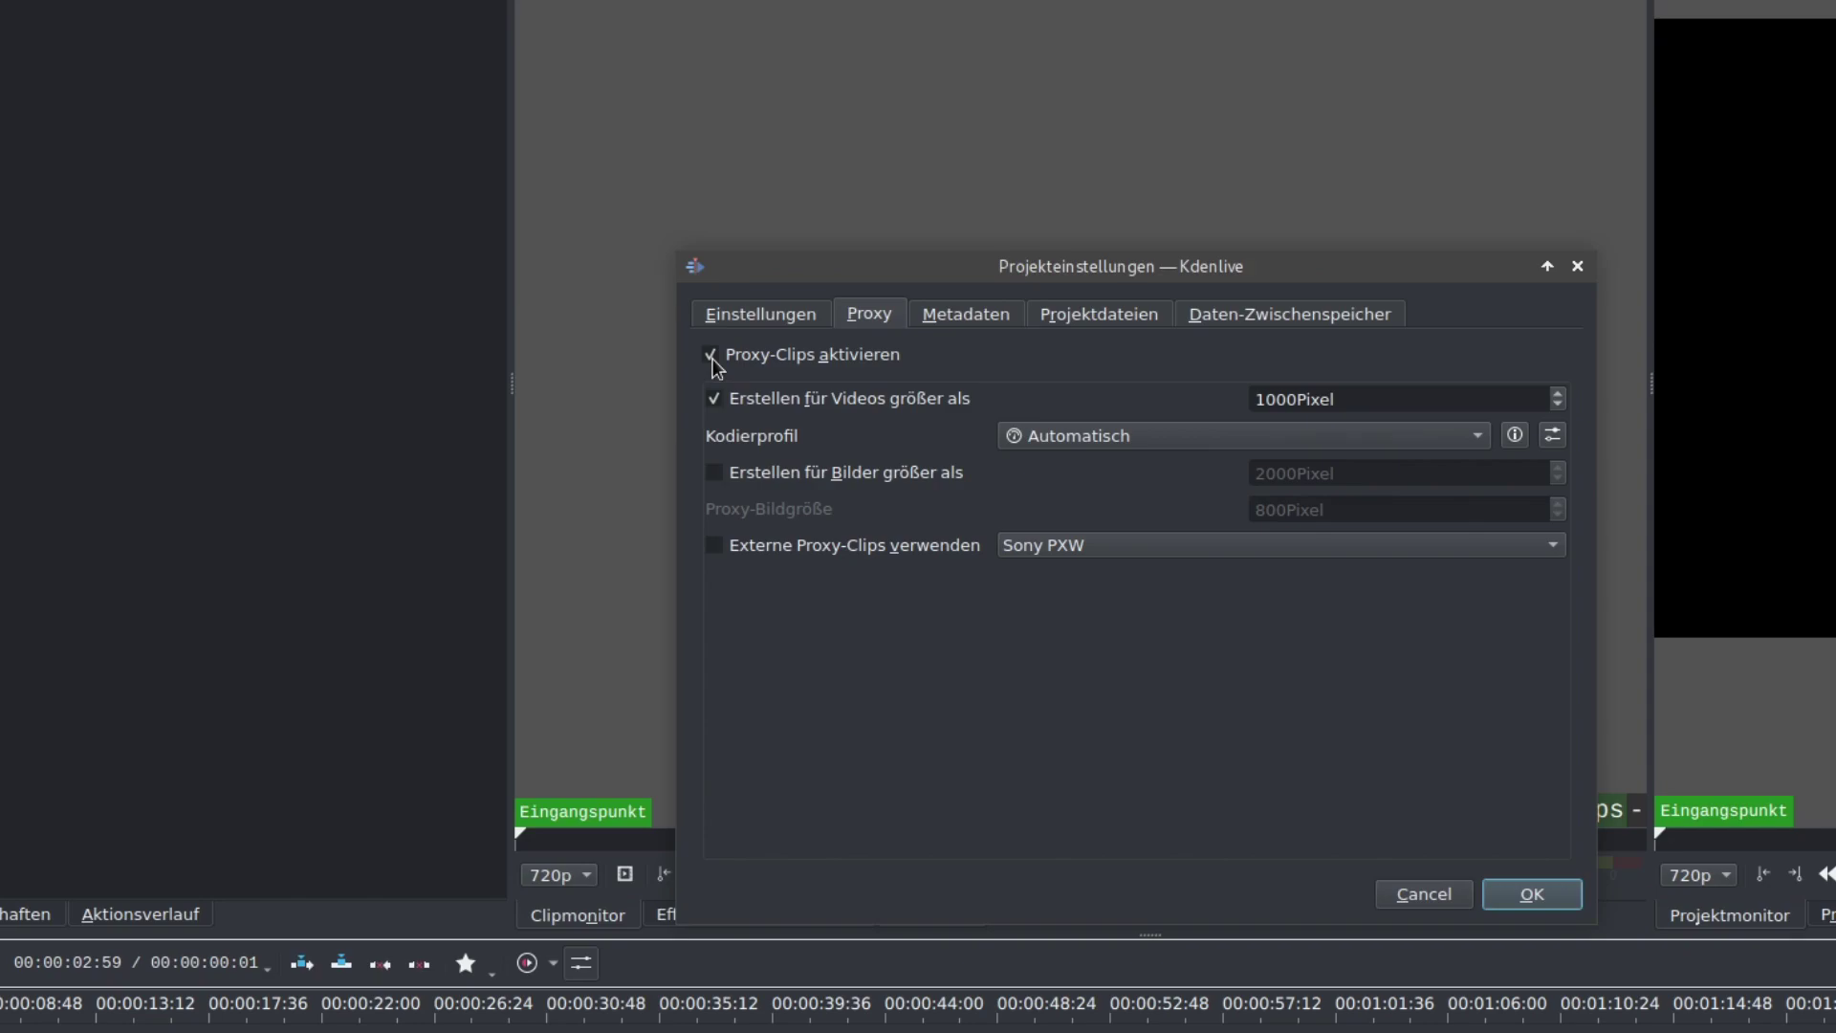
left_click(711, 355)
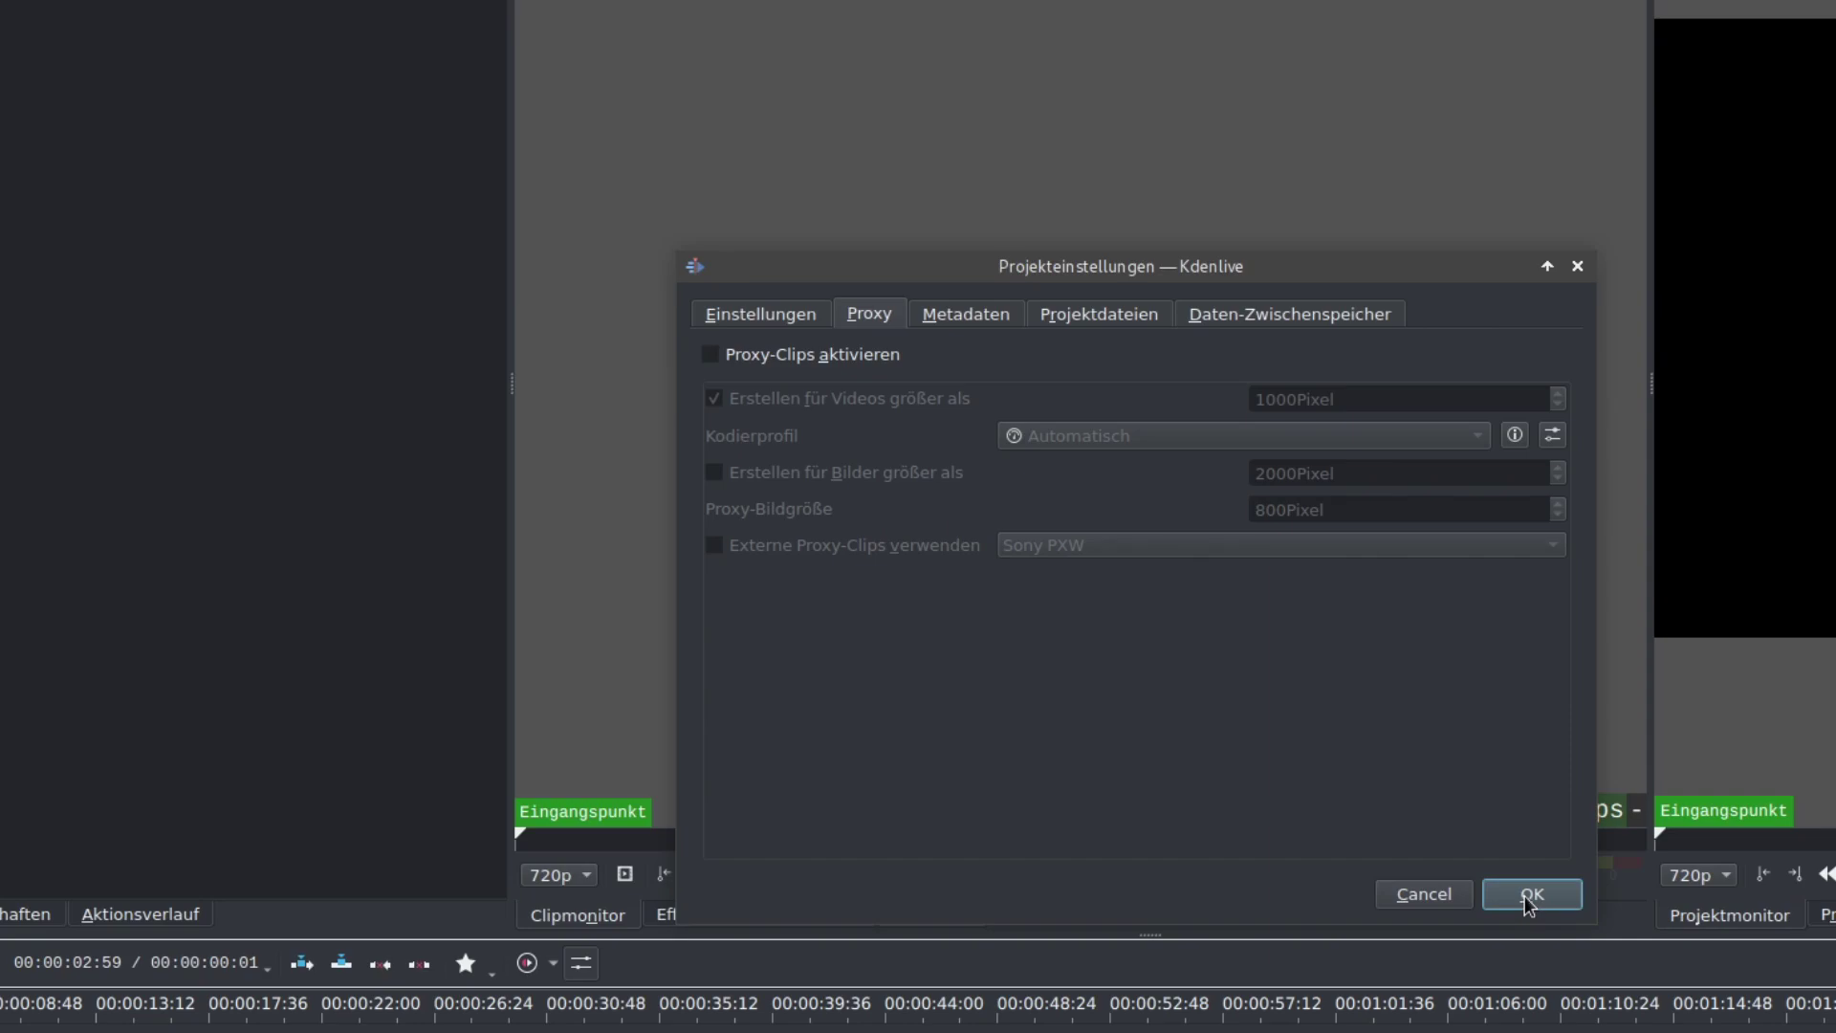
left_click(1532, 894)
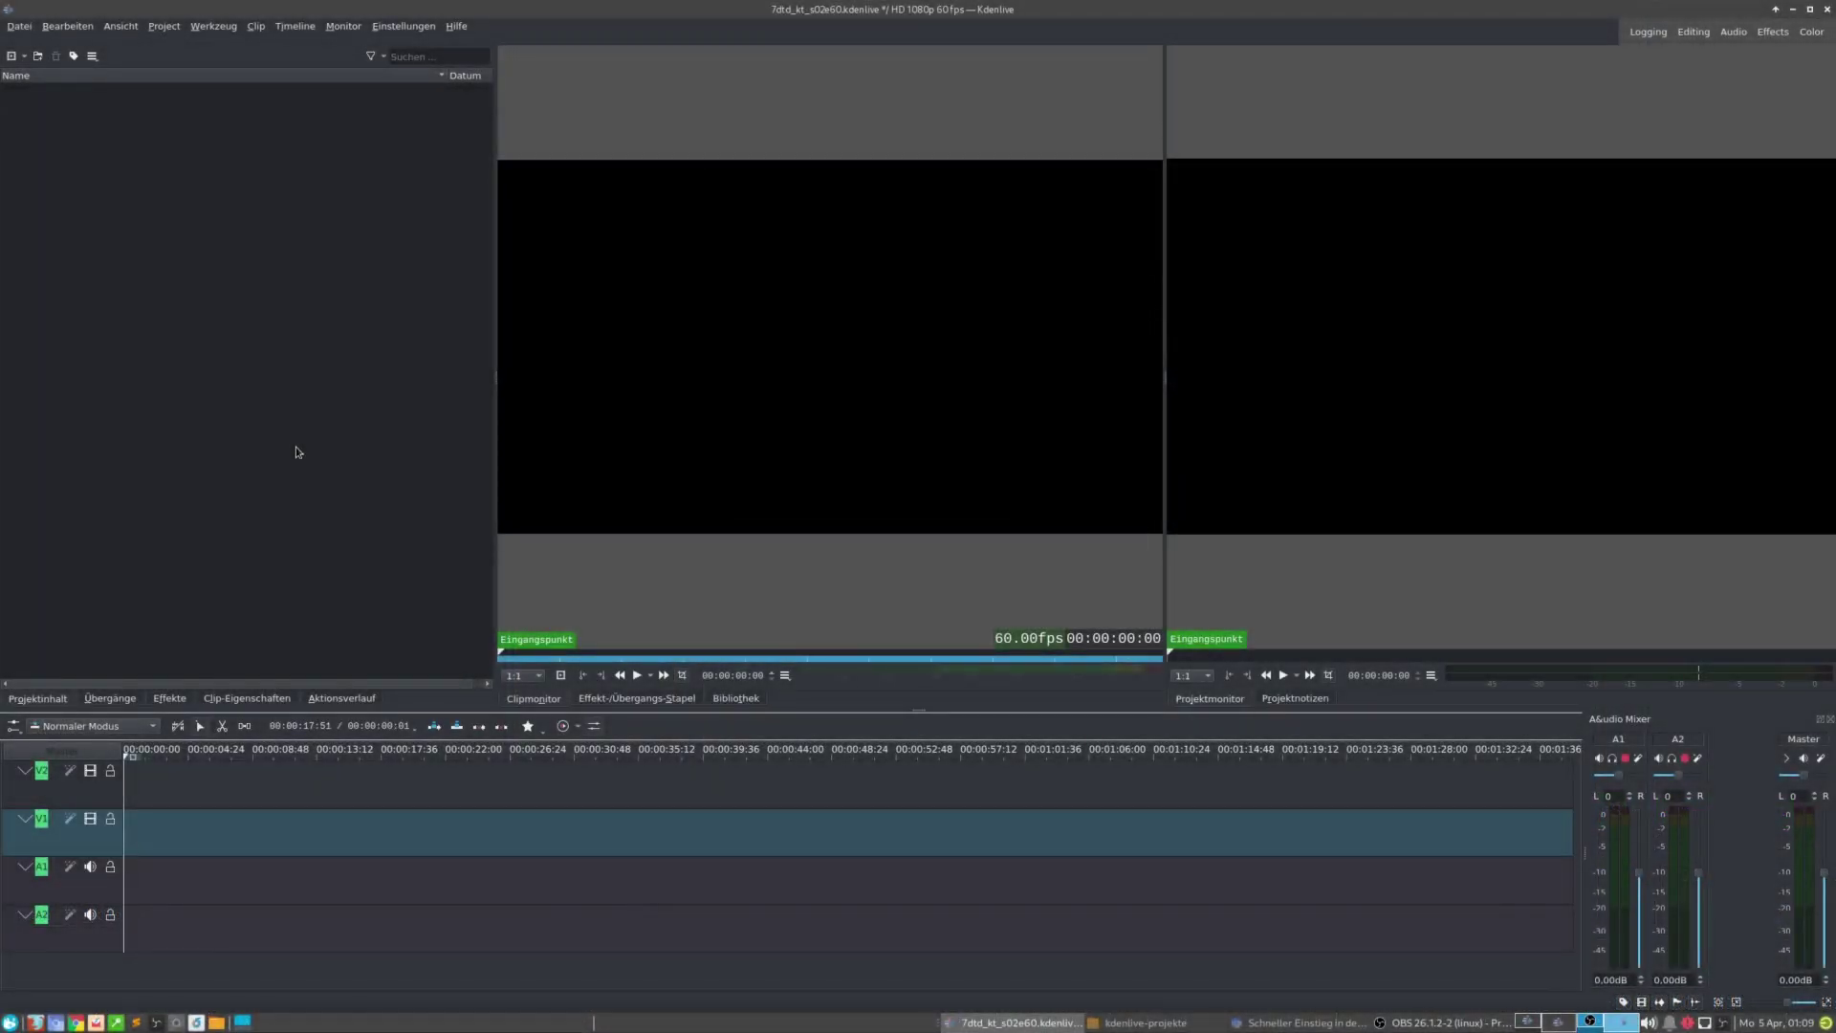
Save the project under the new name neuesprojekt.kdenlive in the kdenlive-projekte folder.
left_click(25, 30)
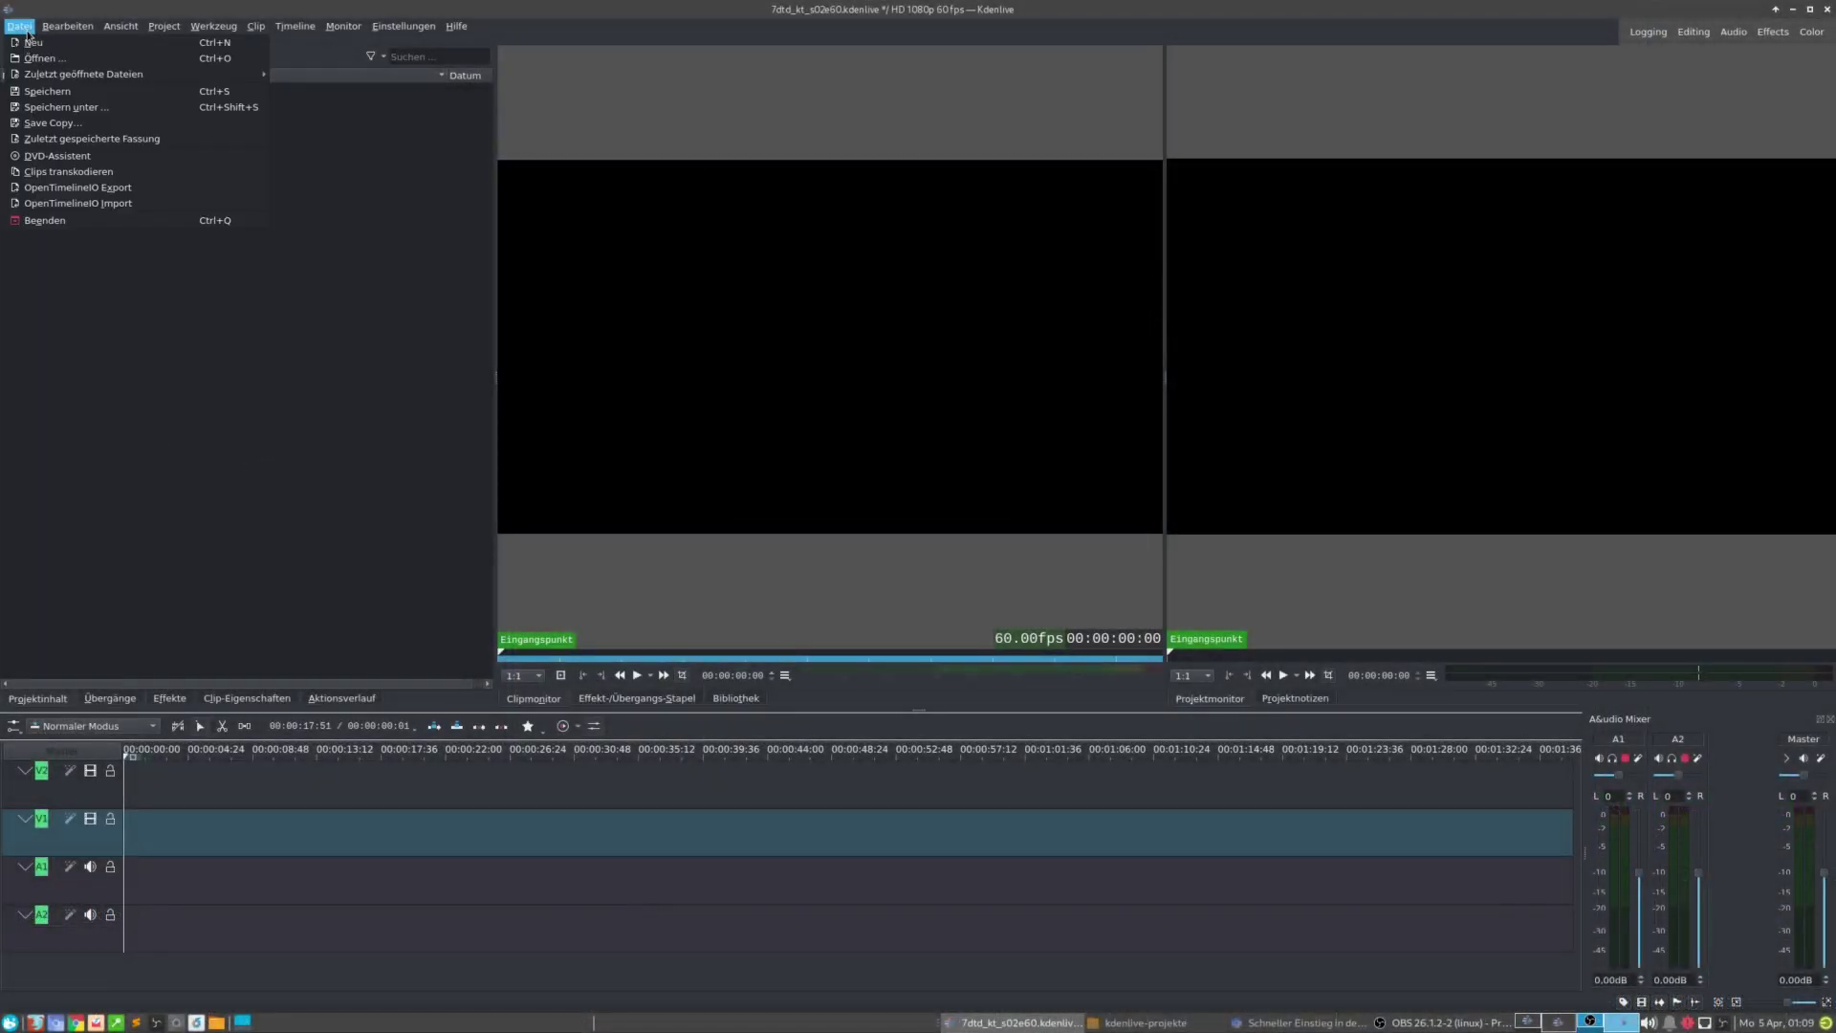
left_click(58, 107)
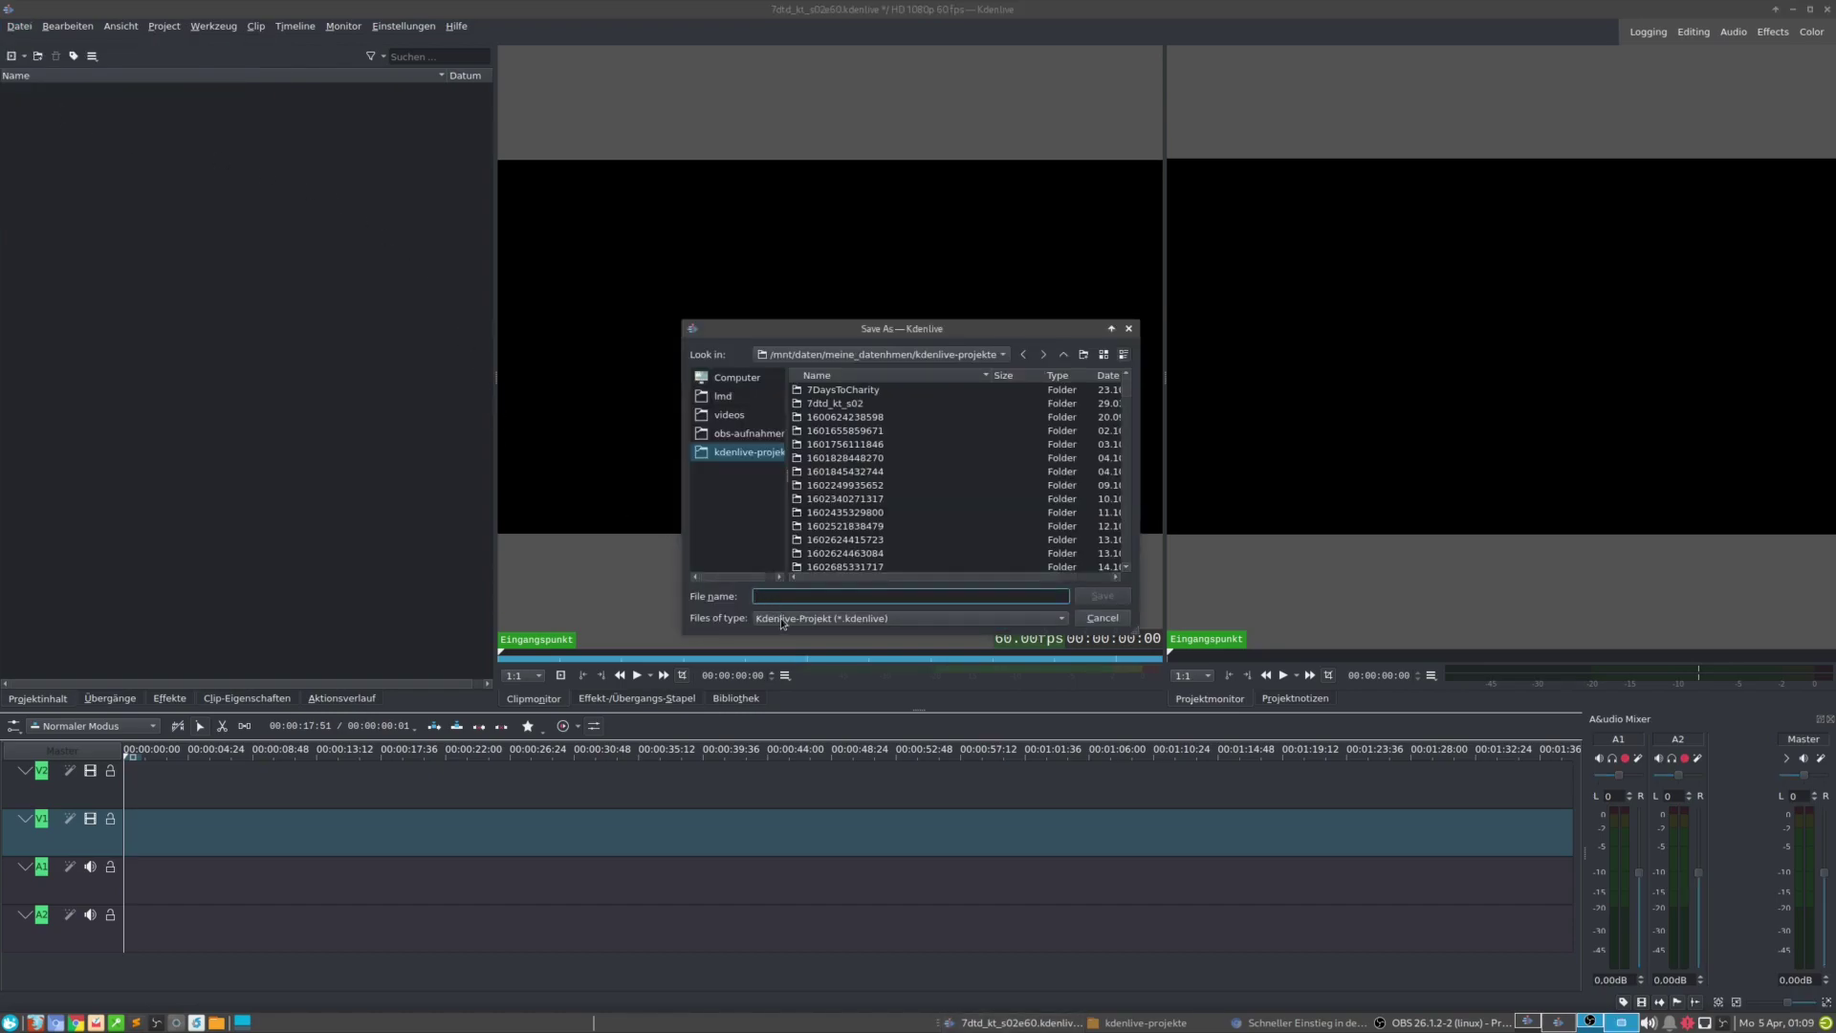
type("neue_projekt.kdenlive")
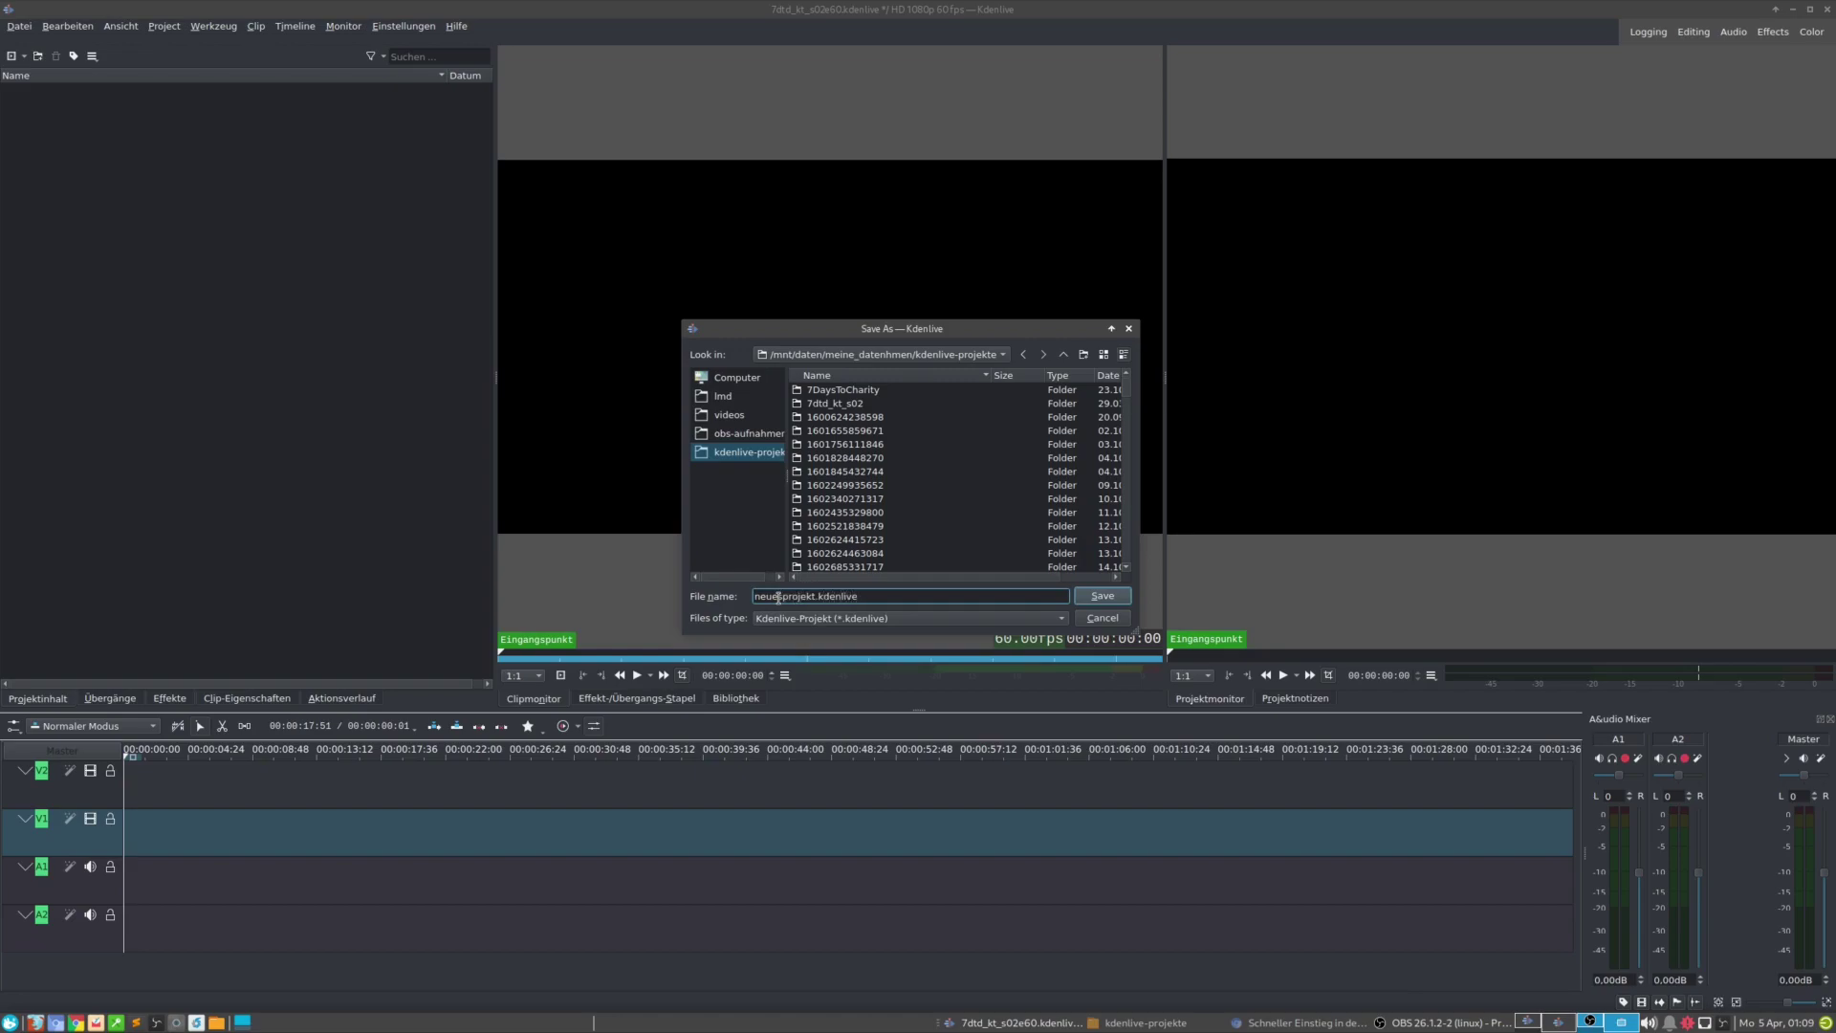
key("Return")
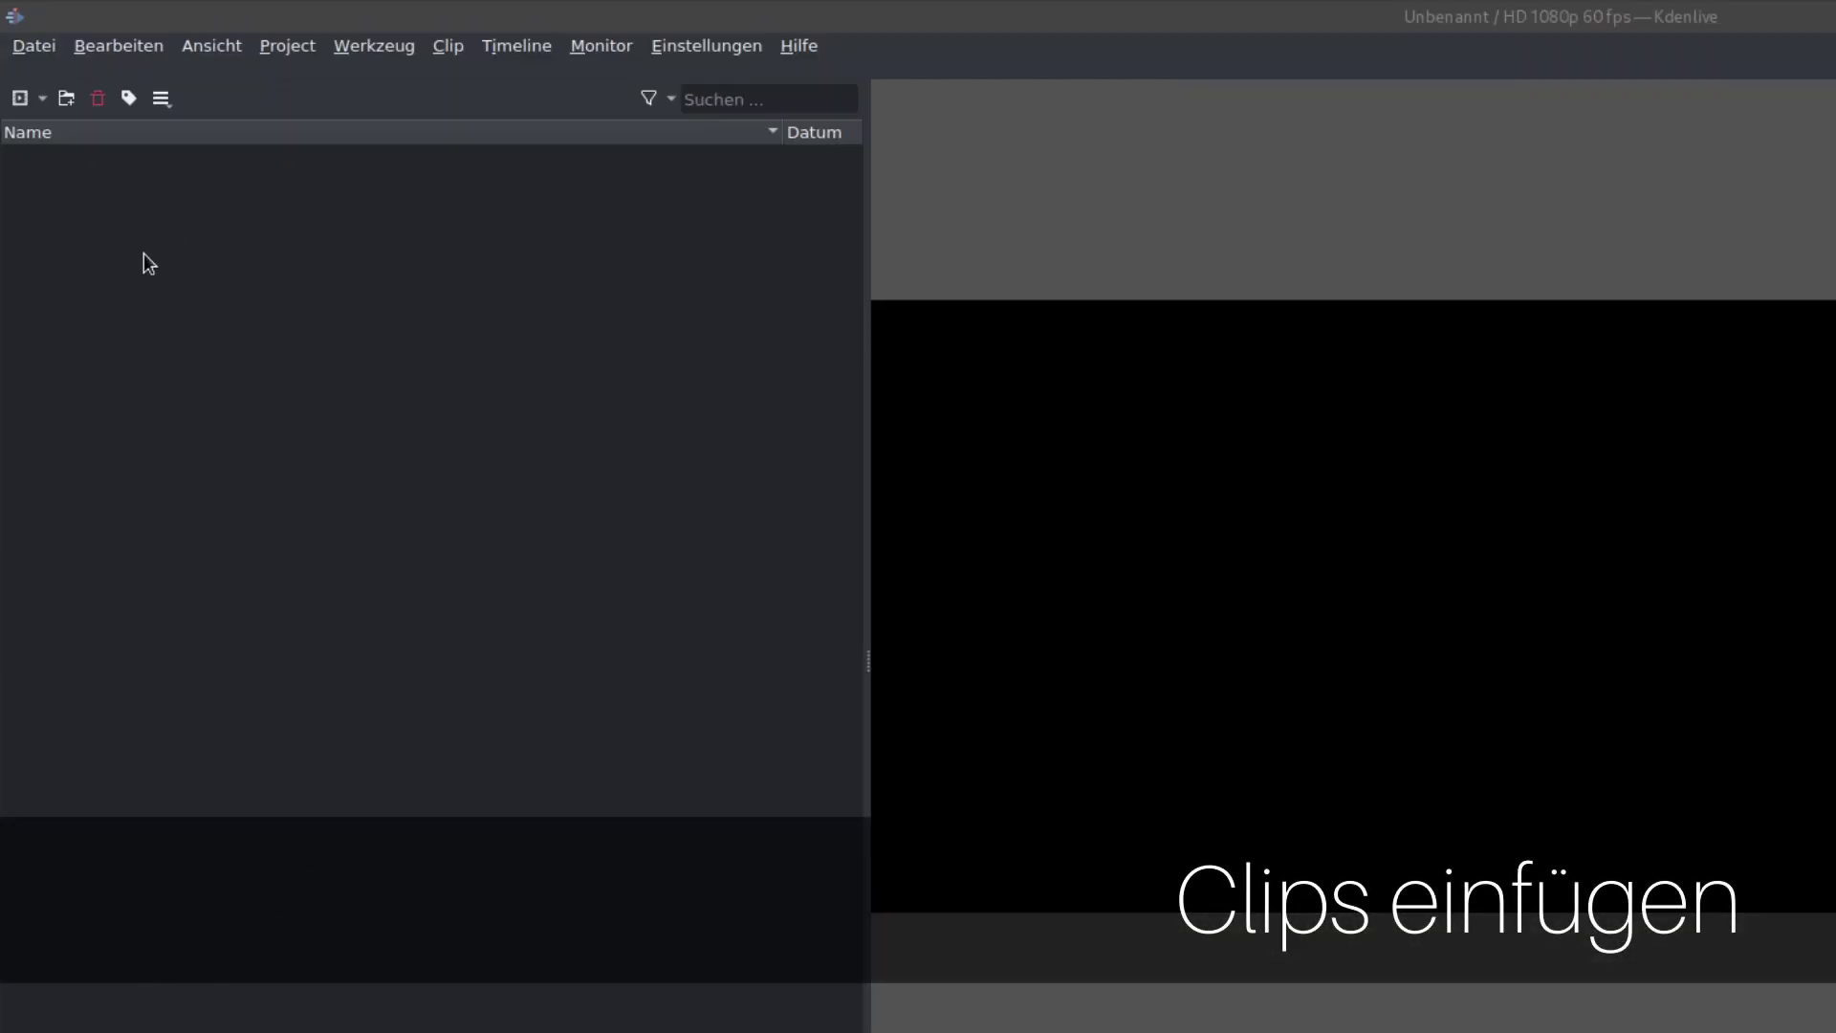
Bring 2021-03-28_20-09-14_7dtd_A19_kt_s02e60.mp4 from the file manager window into the project bin and decline switching the project profile.
right_click(143, 253)
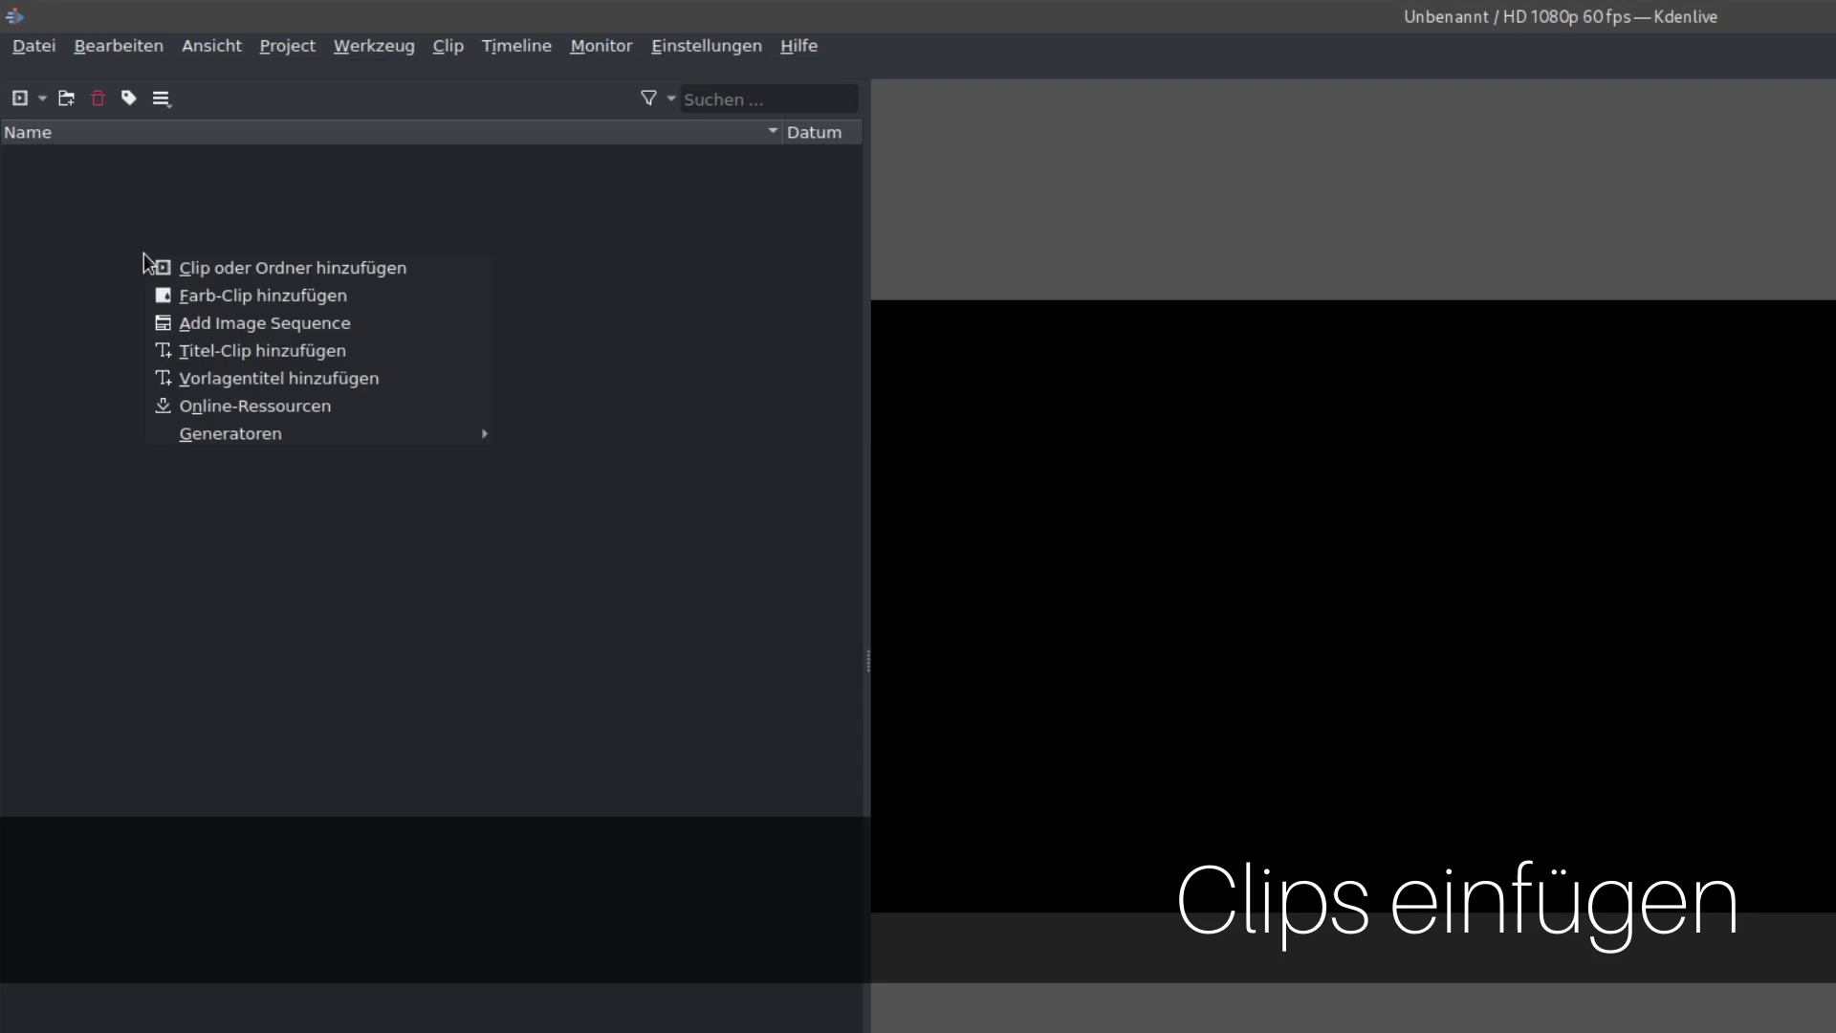
left_click(107, 348)
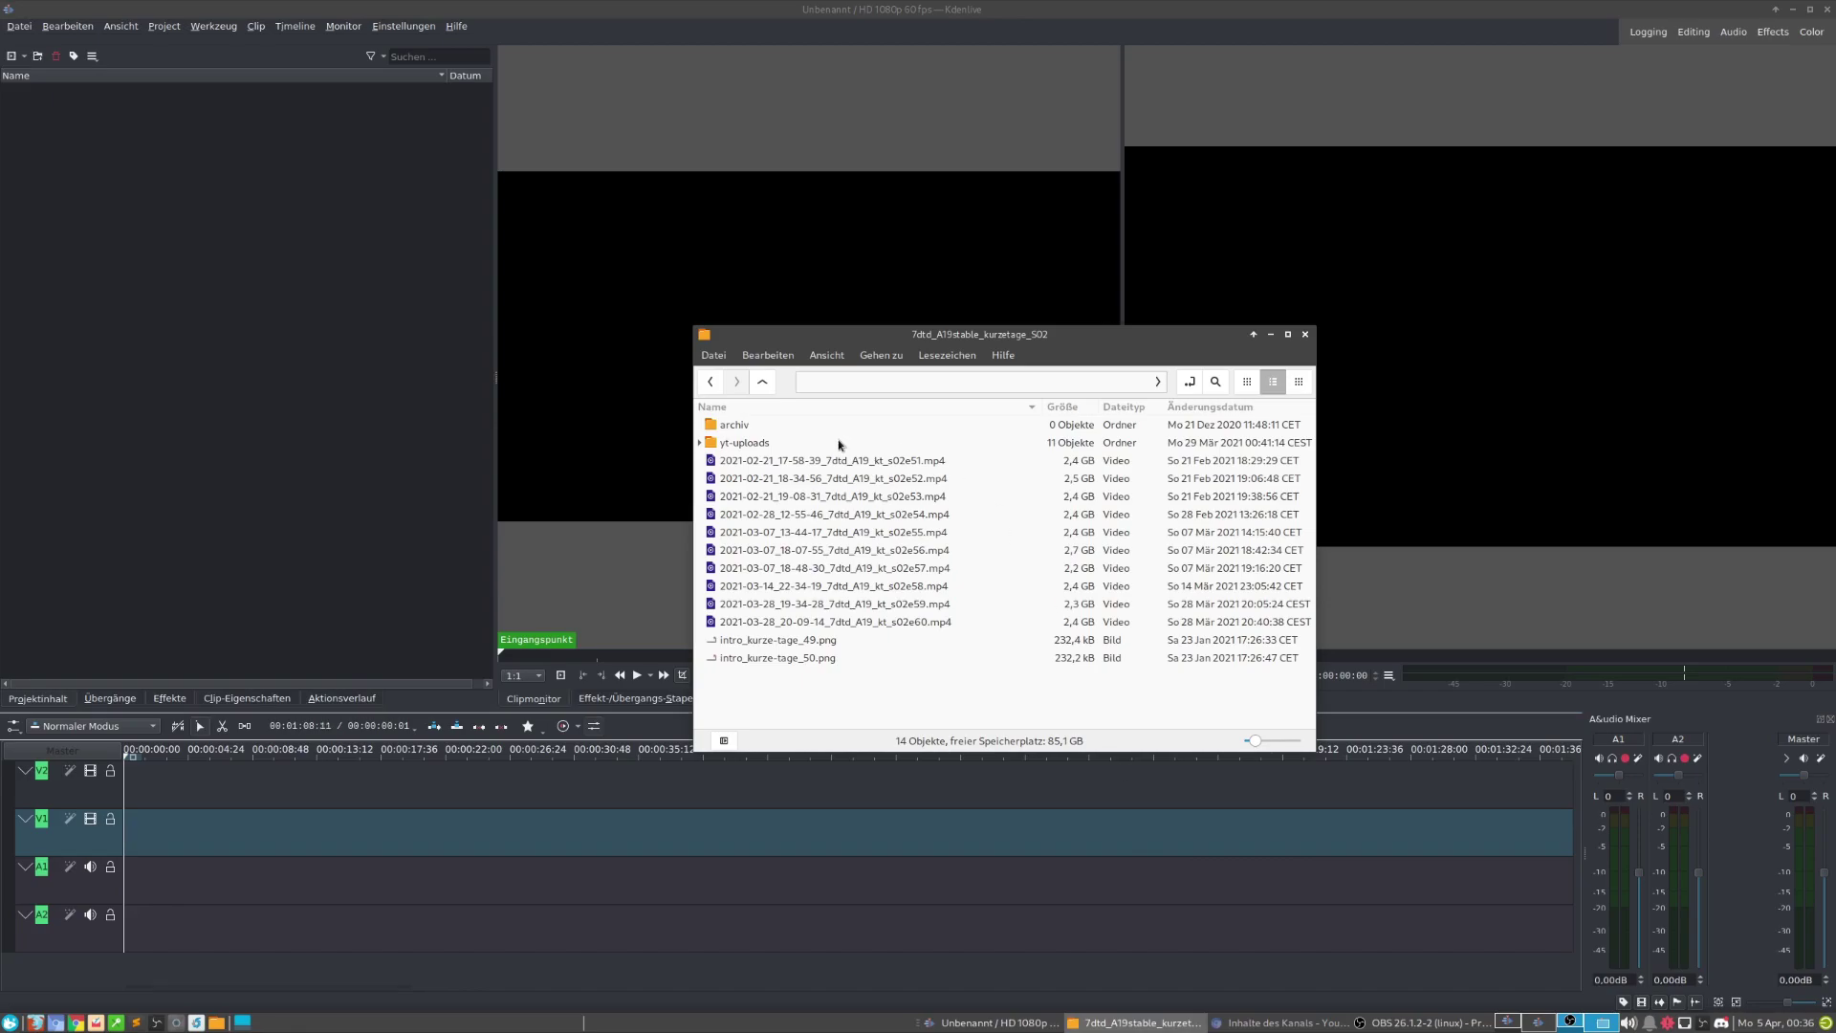
left_click(846, 623)
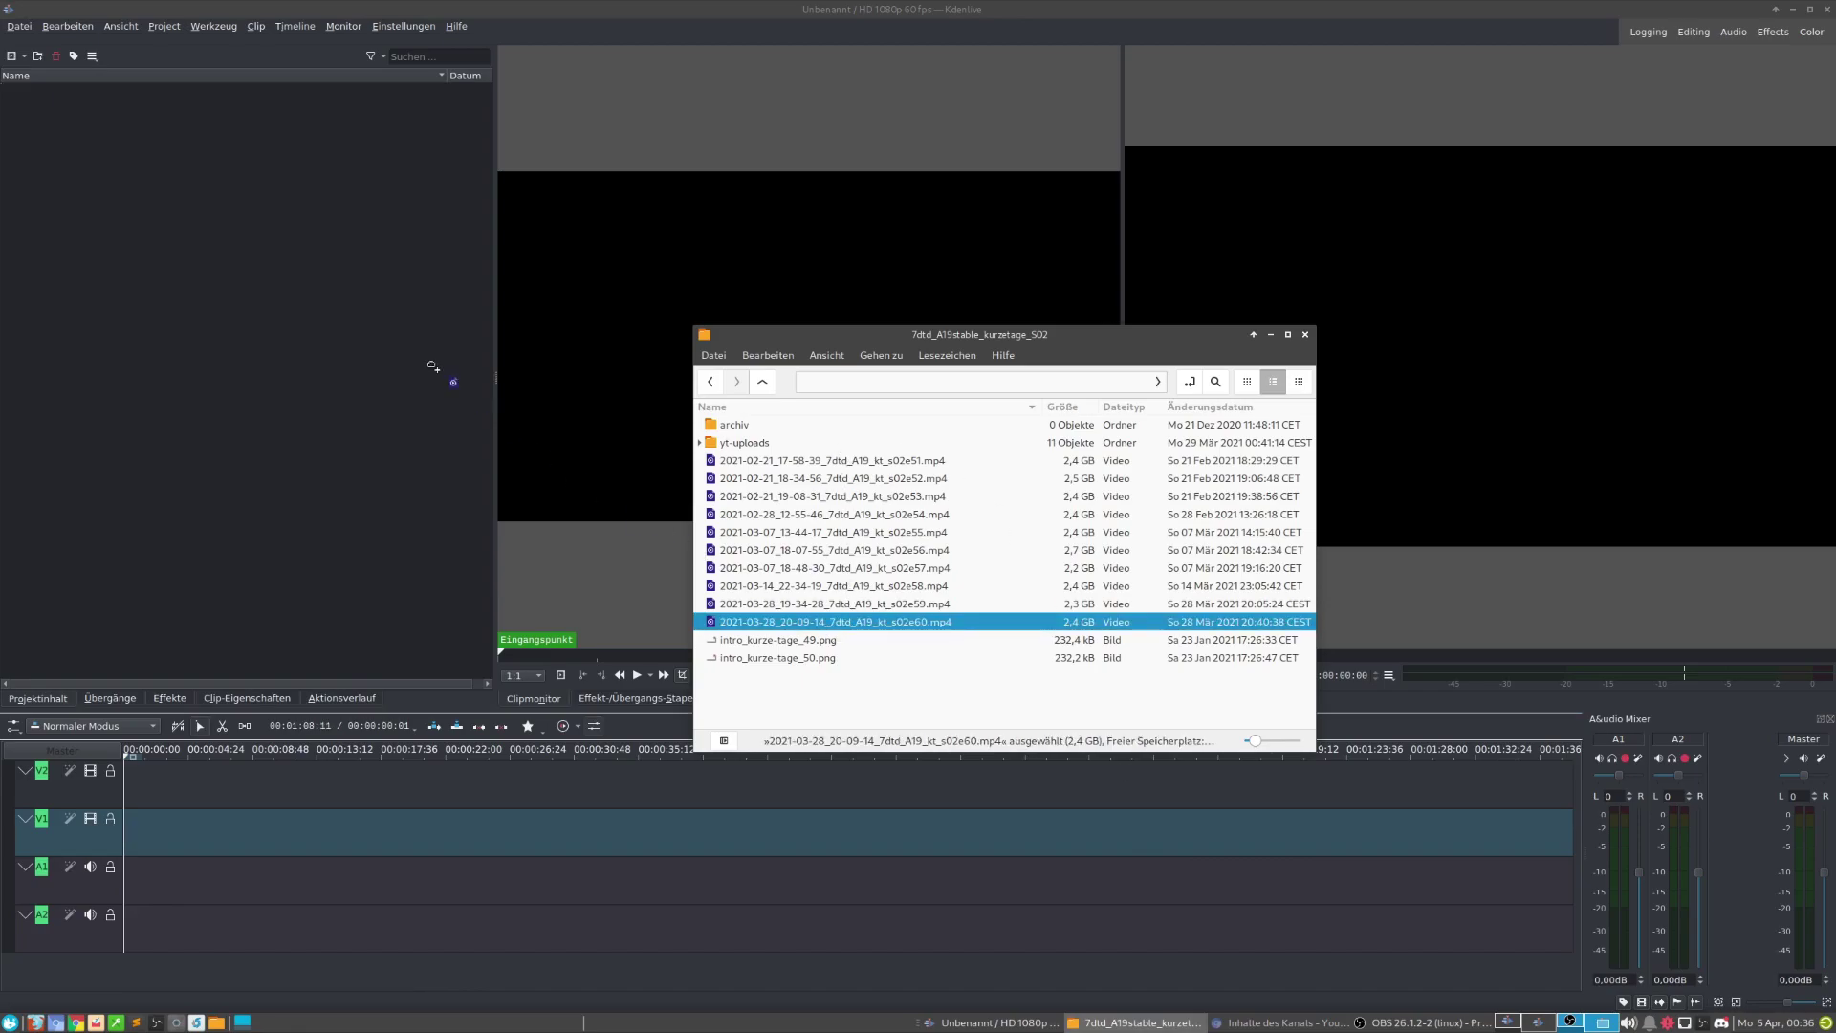
left_click_drag(230, 242, 231, 245)
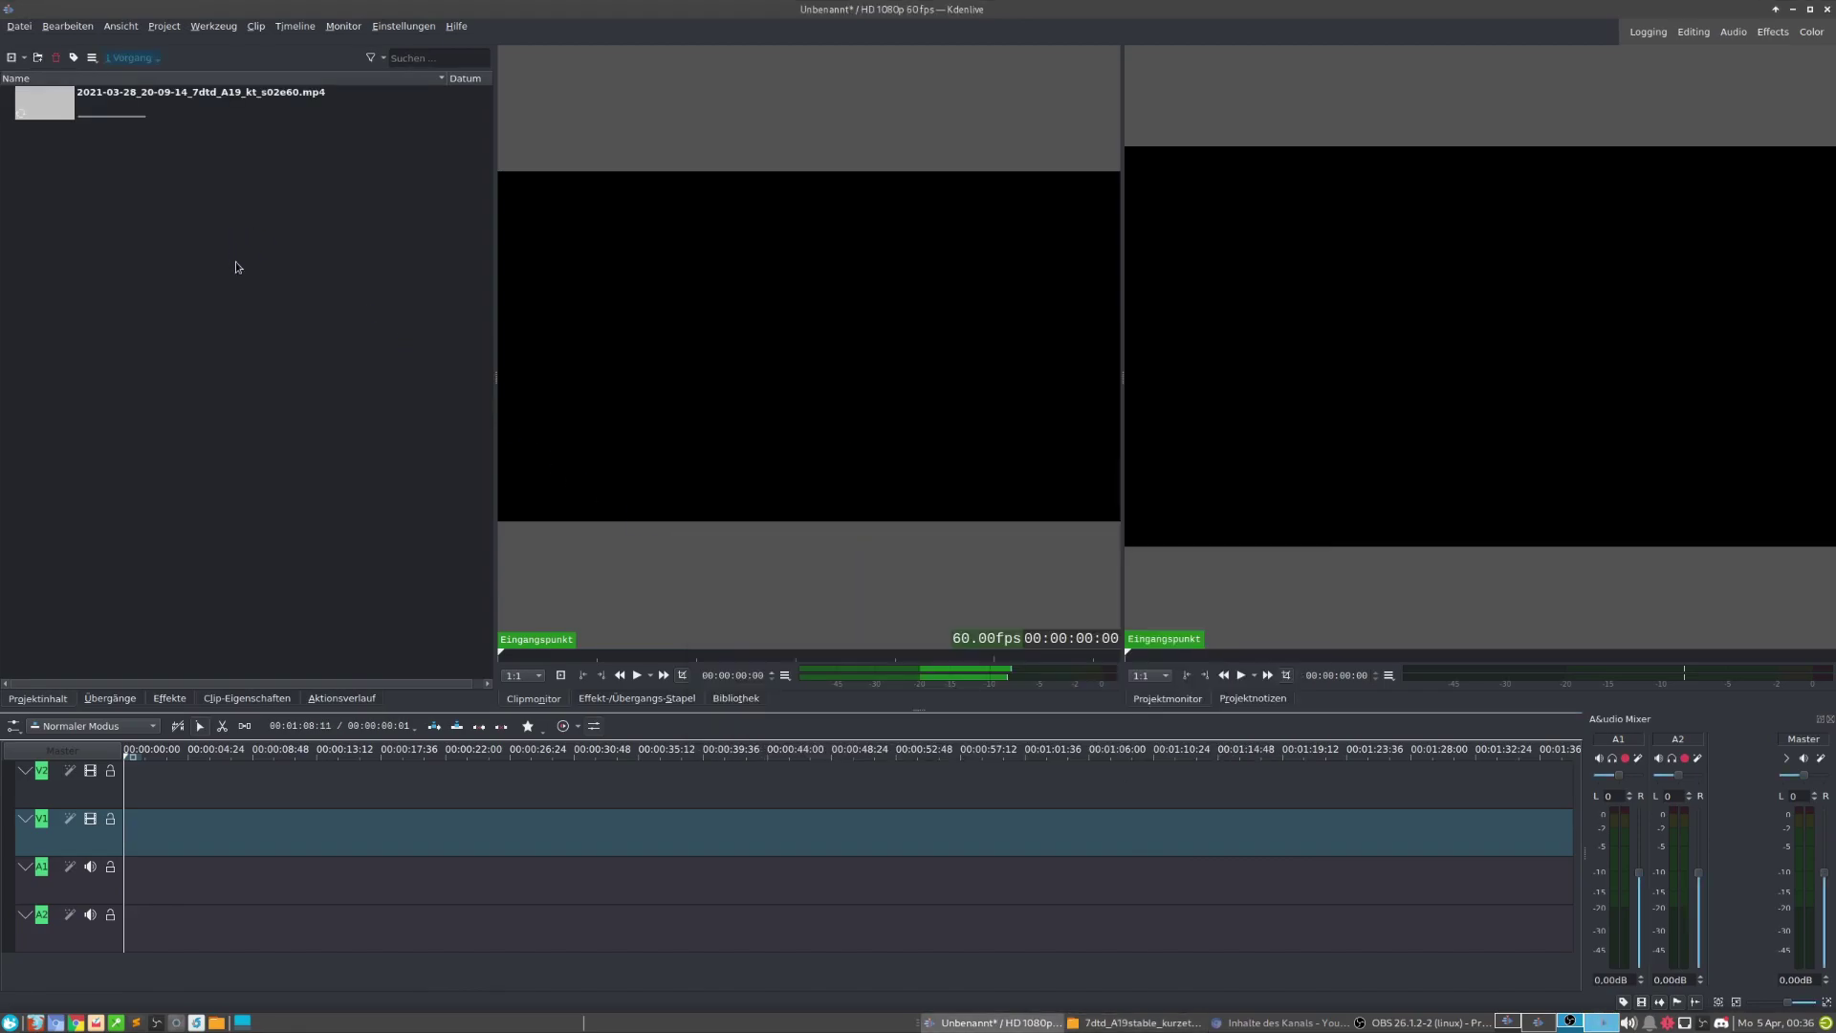
left_click(443, 673)
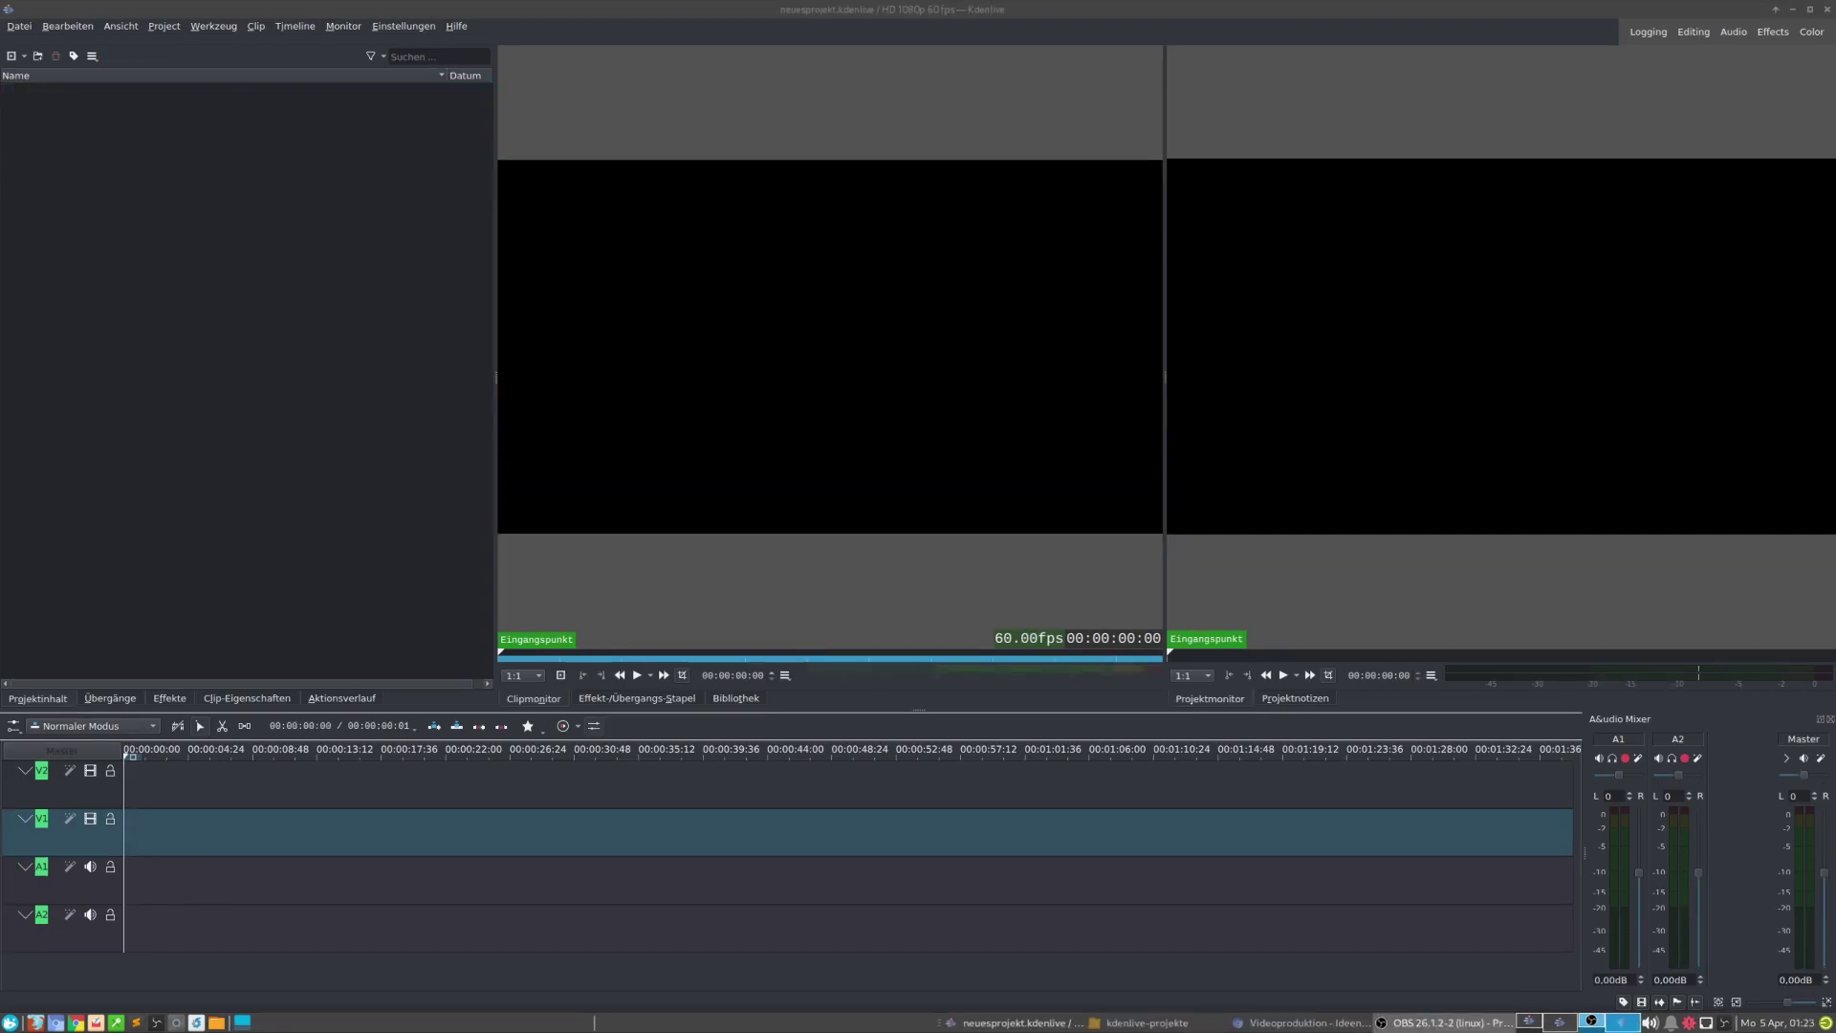
Add 2021-03-28_20-09-14_7dtd_A19_kt_s02e60.mp4 to the project bin through the file selection dialog and decline the 2.5K QHD 1440p 60 fps profile.
right_click(84, 159)
left_click(177, 164)
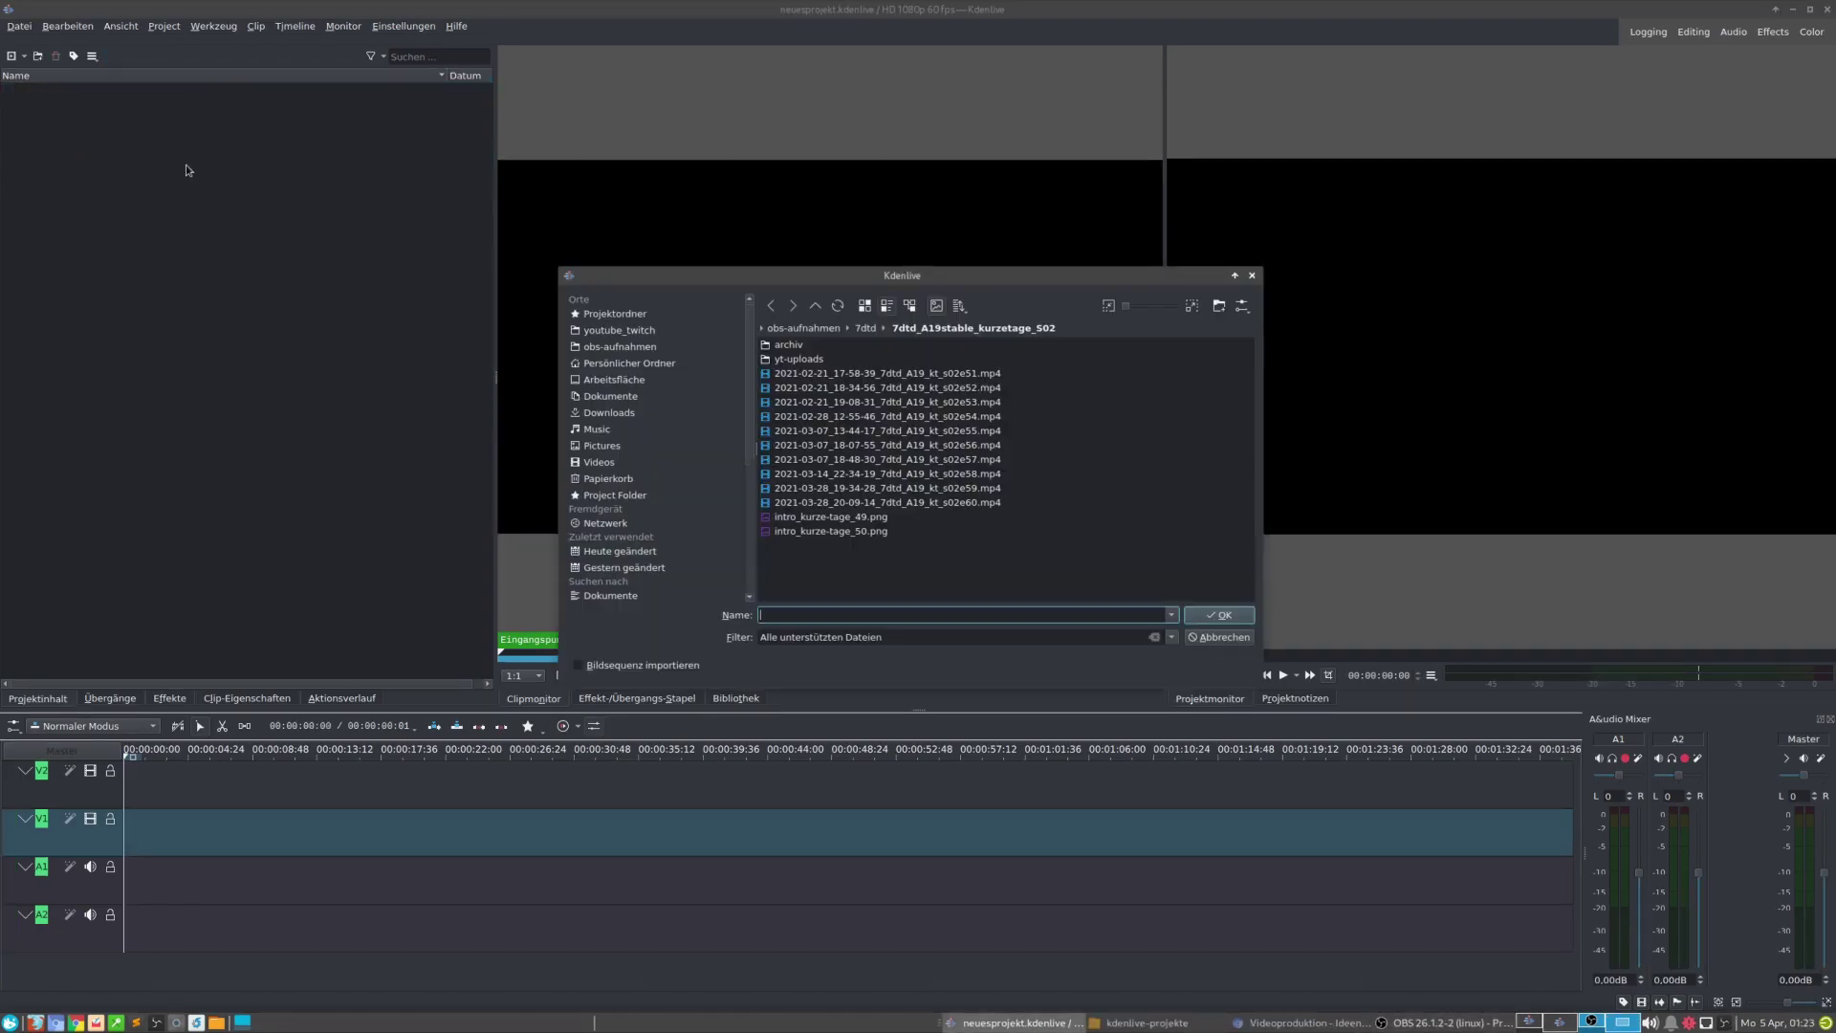
left_click(962, 502)
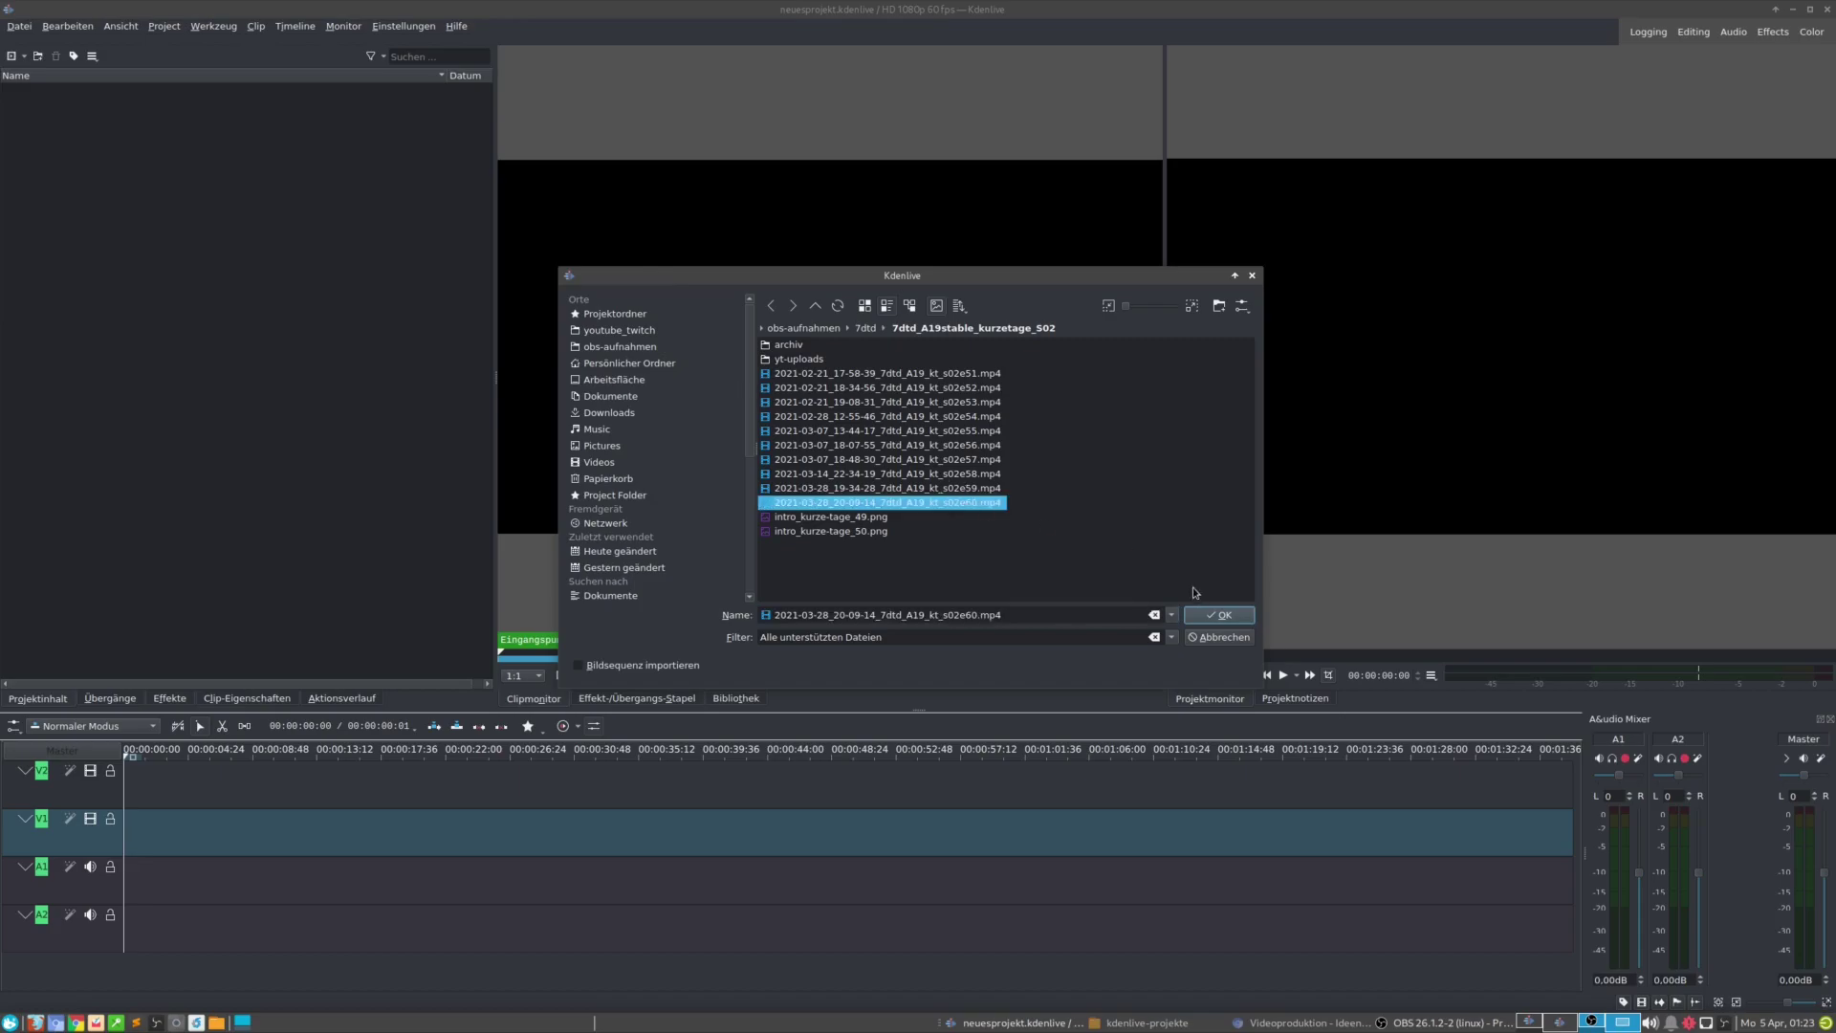
left_click(1218, 614)
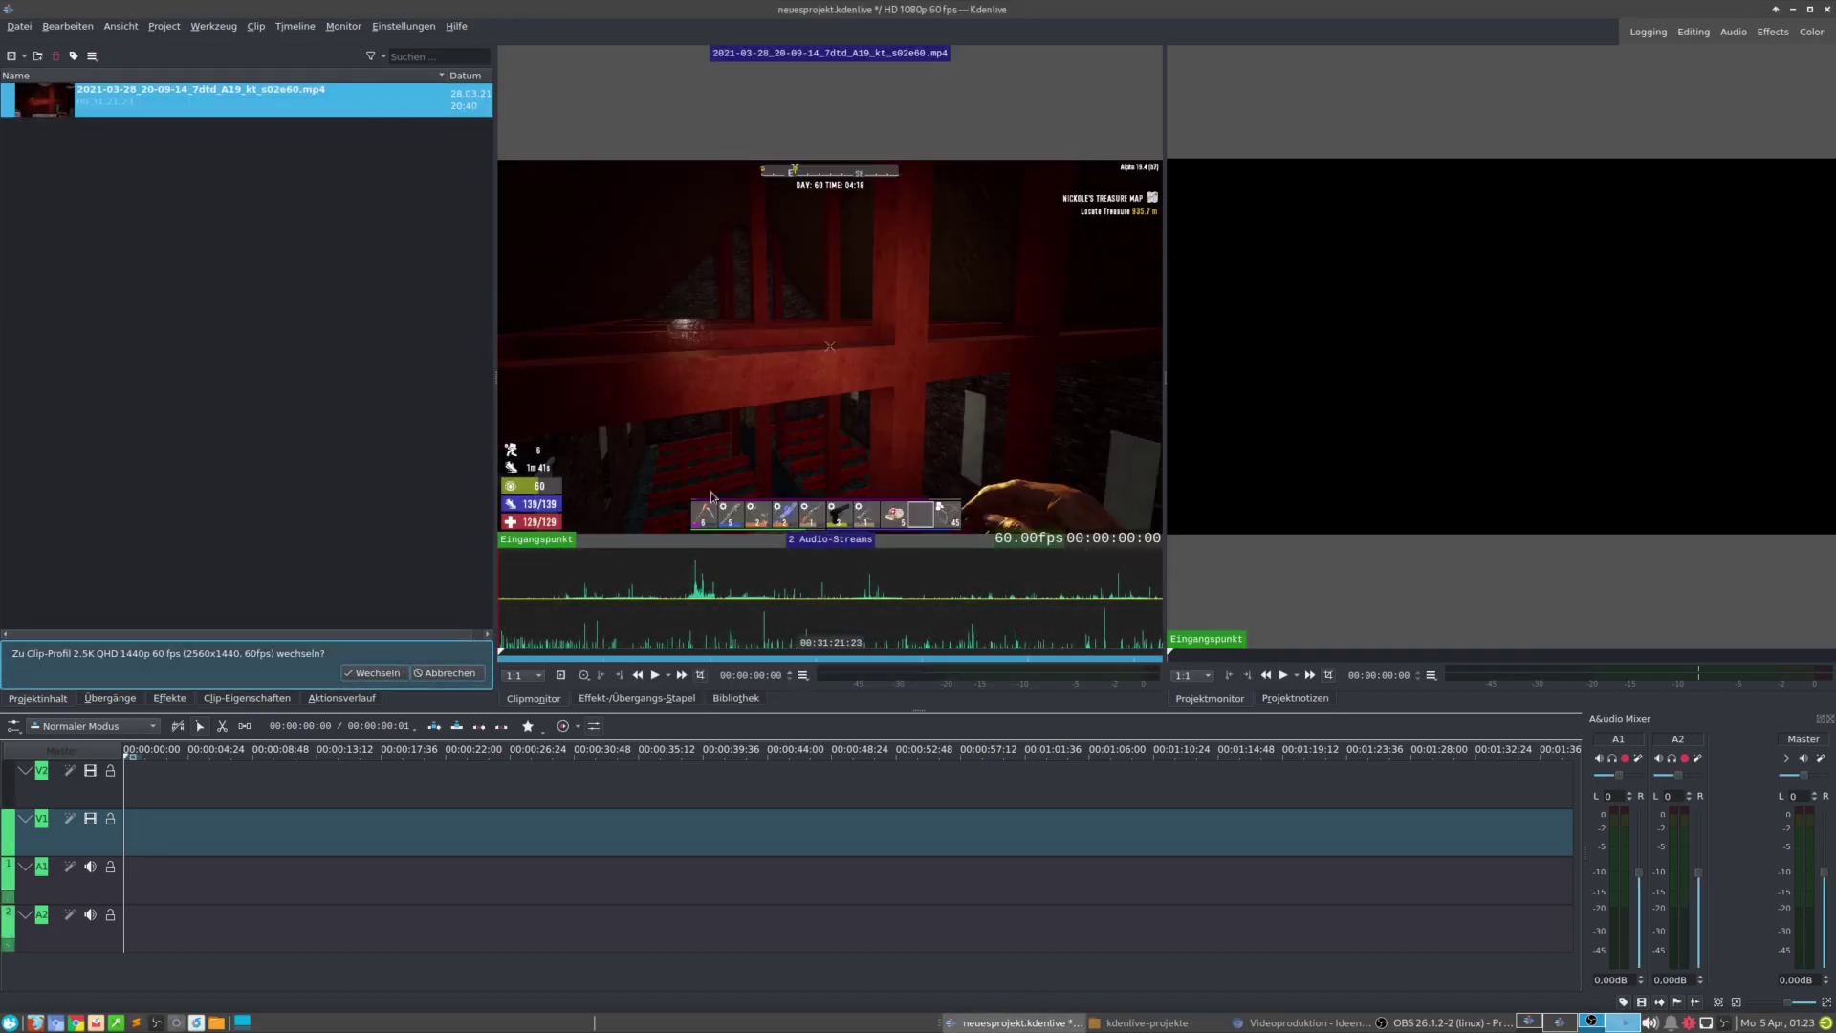
left_click(456, 671)
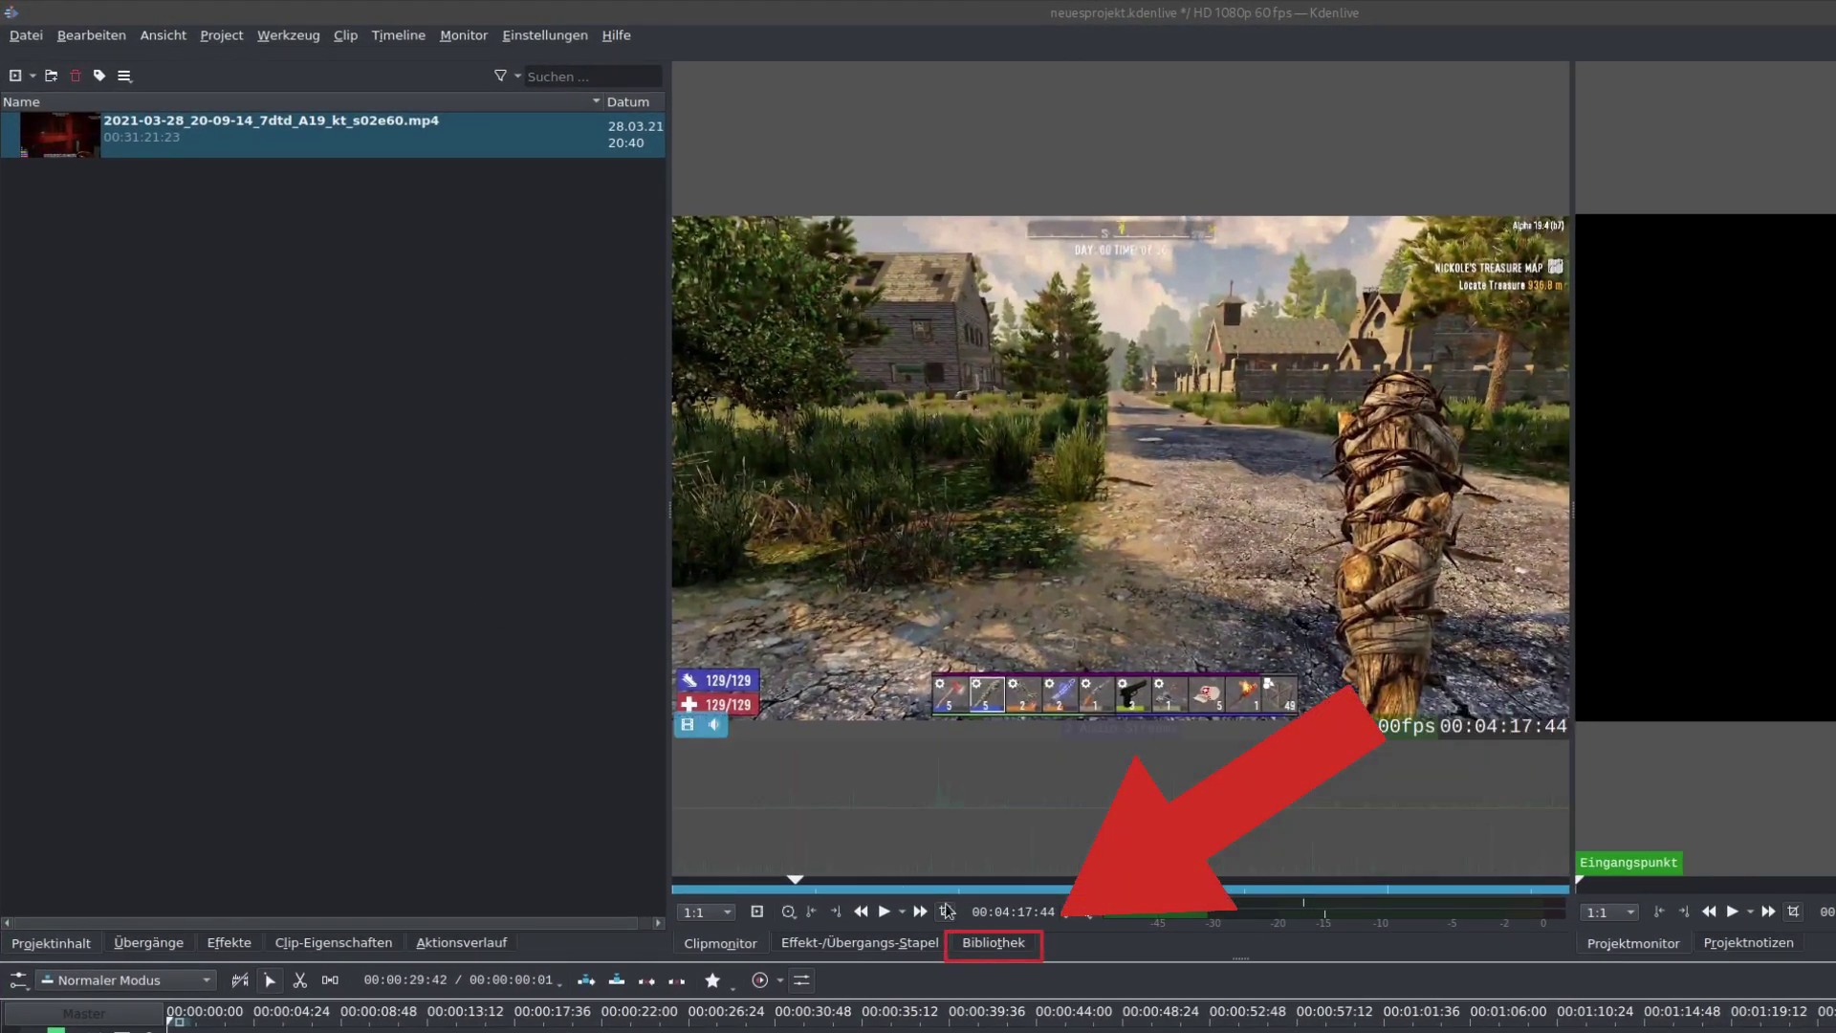
Add outro2.mlt and 7dtd music for outro.mlt from the library to the project.
left_click(1003, 944)
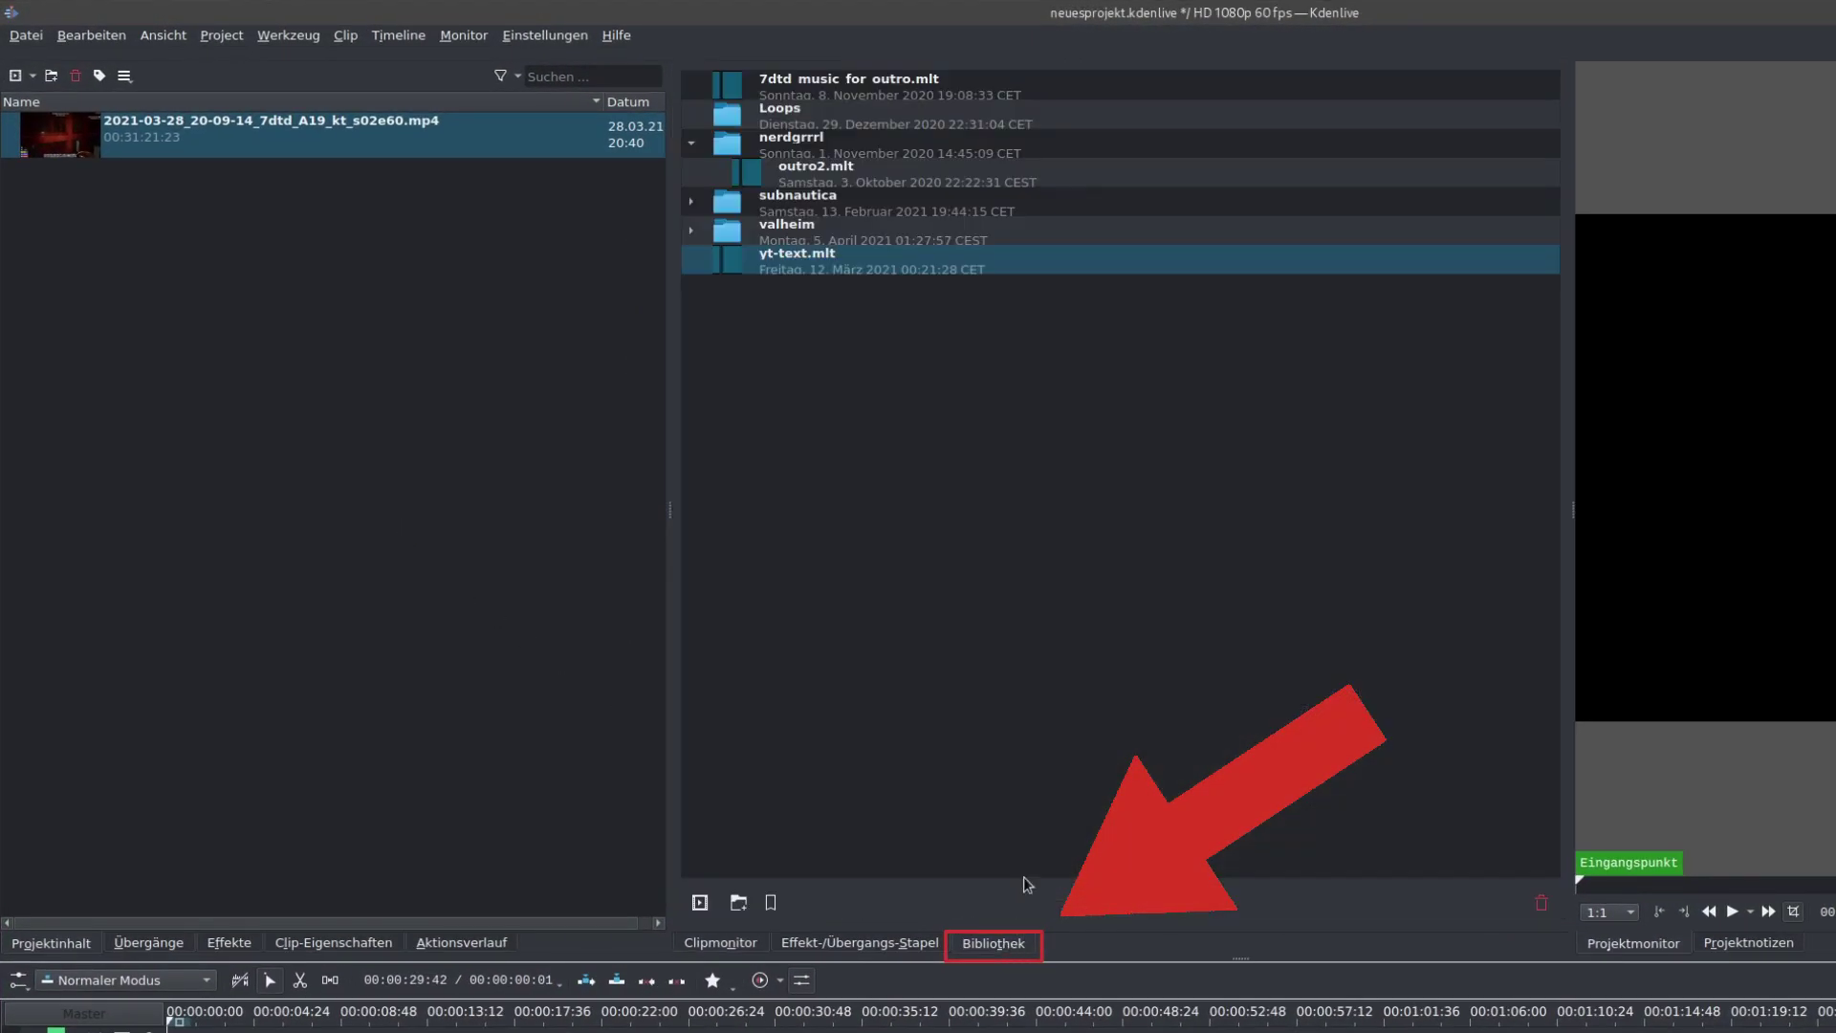
left_click(816, 180)
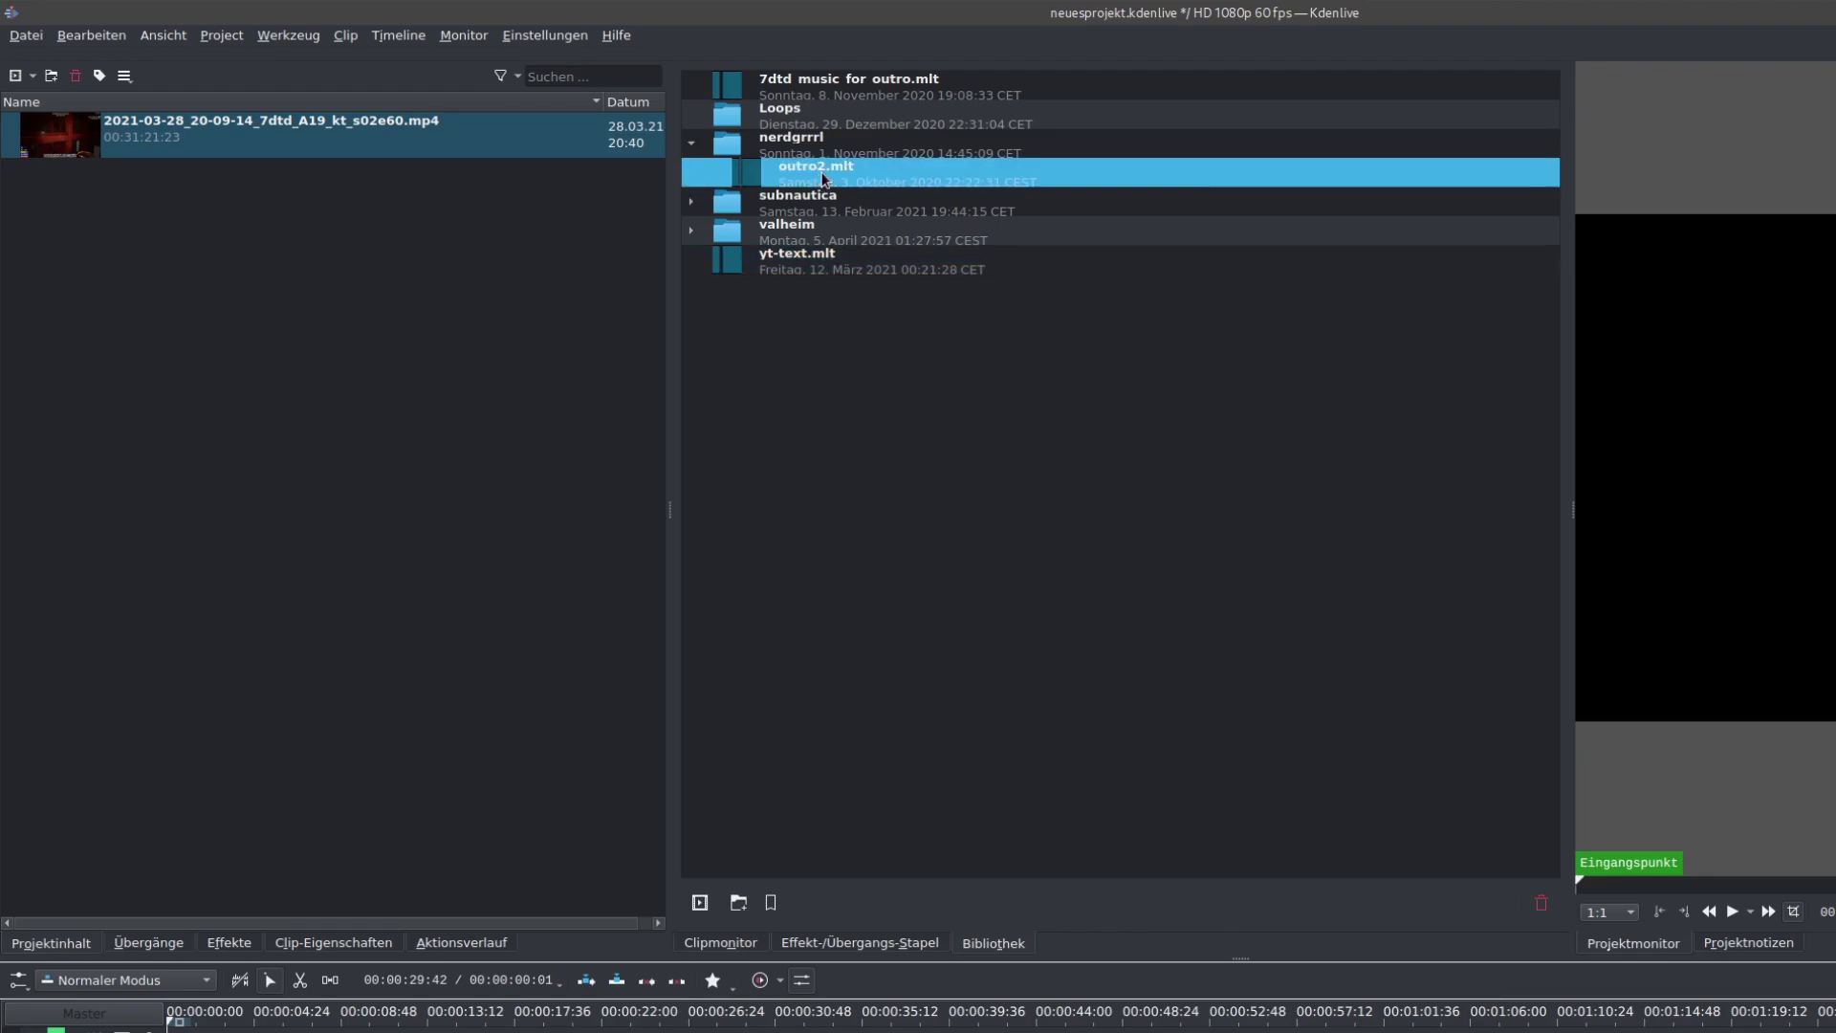
right_click(823, 180)
left_click(878, 184)
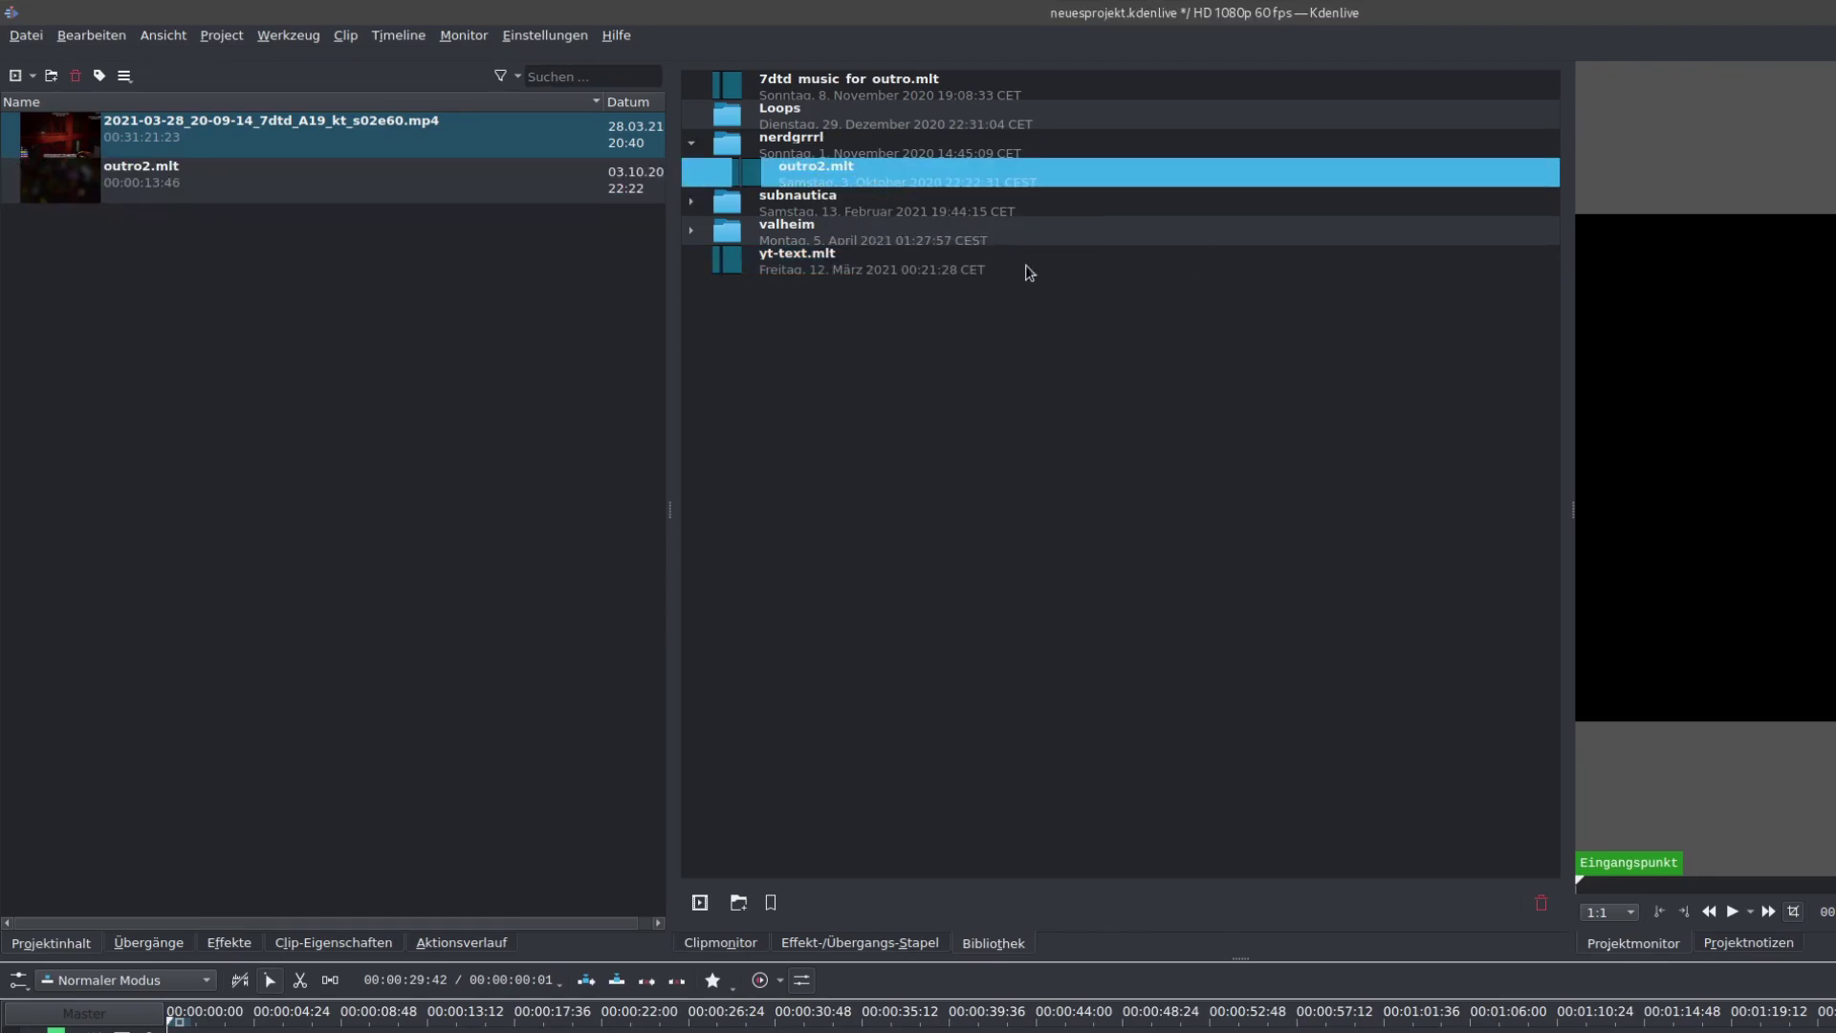
right_click(871, 89)
left_click(902, 93)
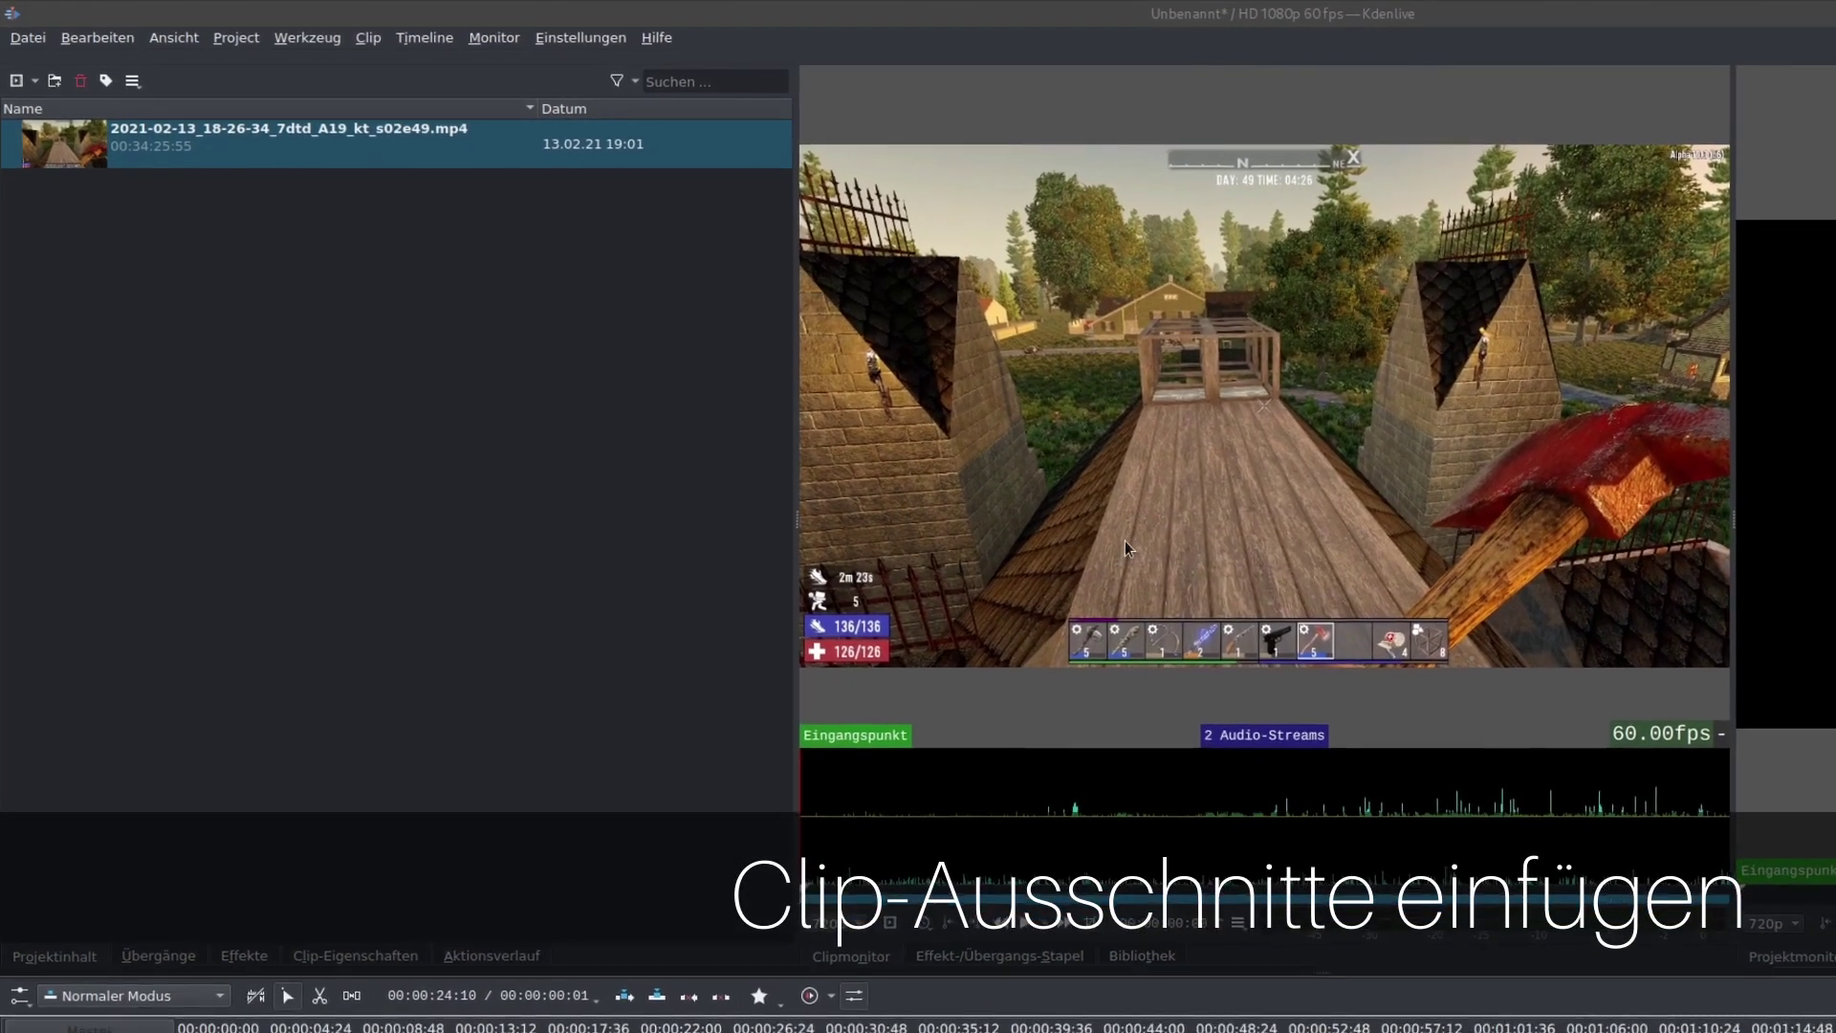
Mark the section from 00:12:01:27 to 00:15:00:06 in the source clip and place it on track V1 at about 00:00:13:44.
left_click(803, 855)
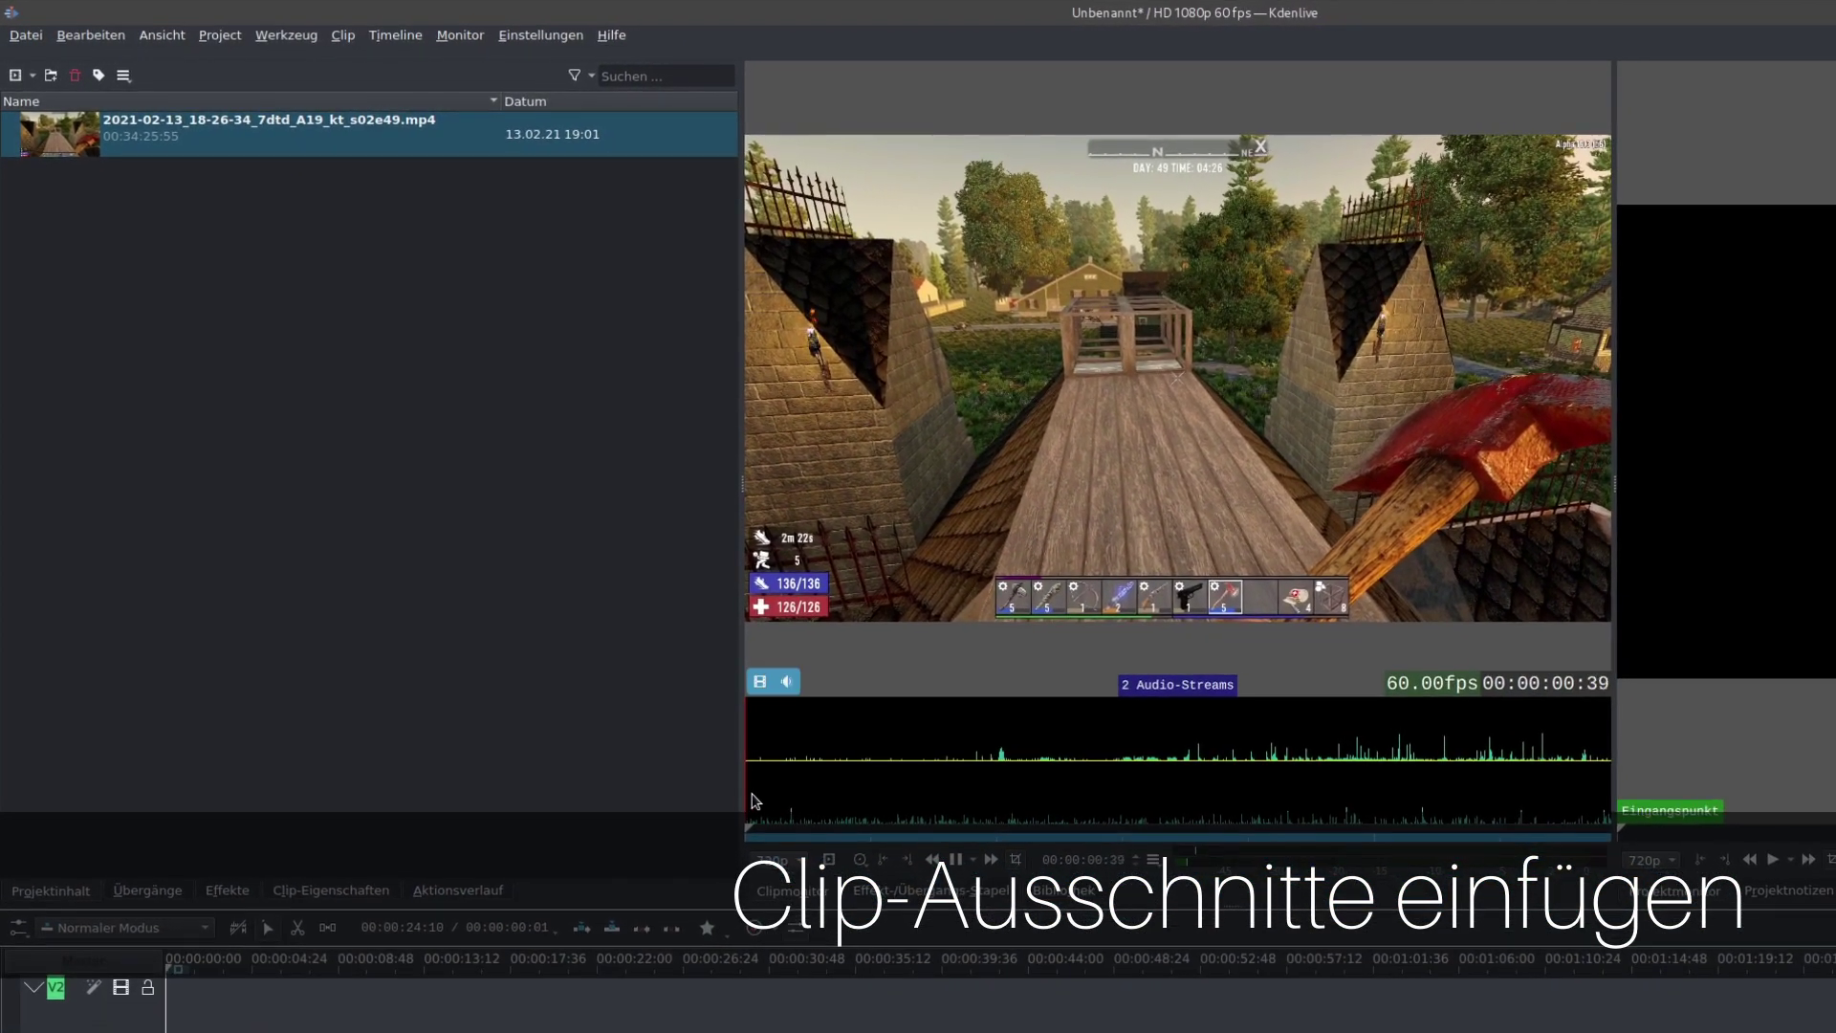
left_click_drag(762, 812, 1048, 824)
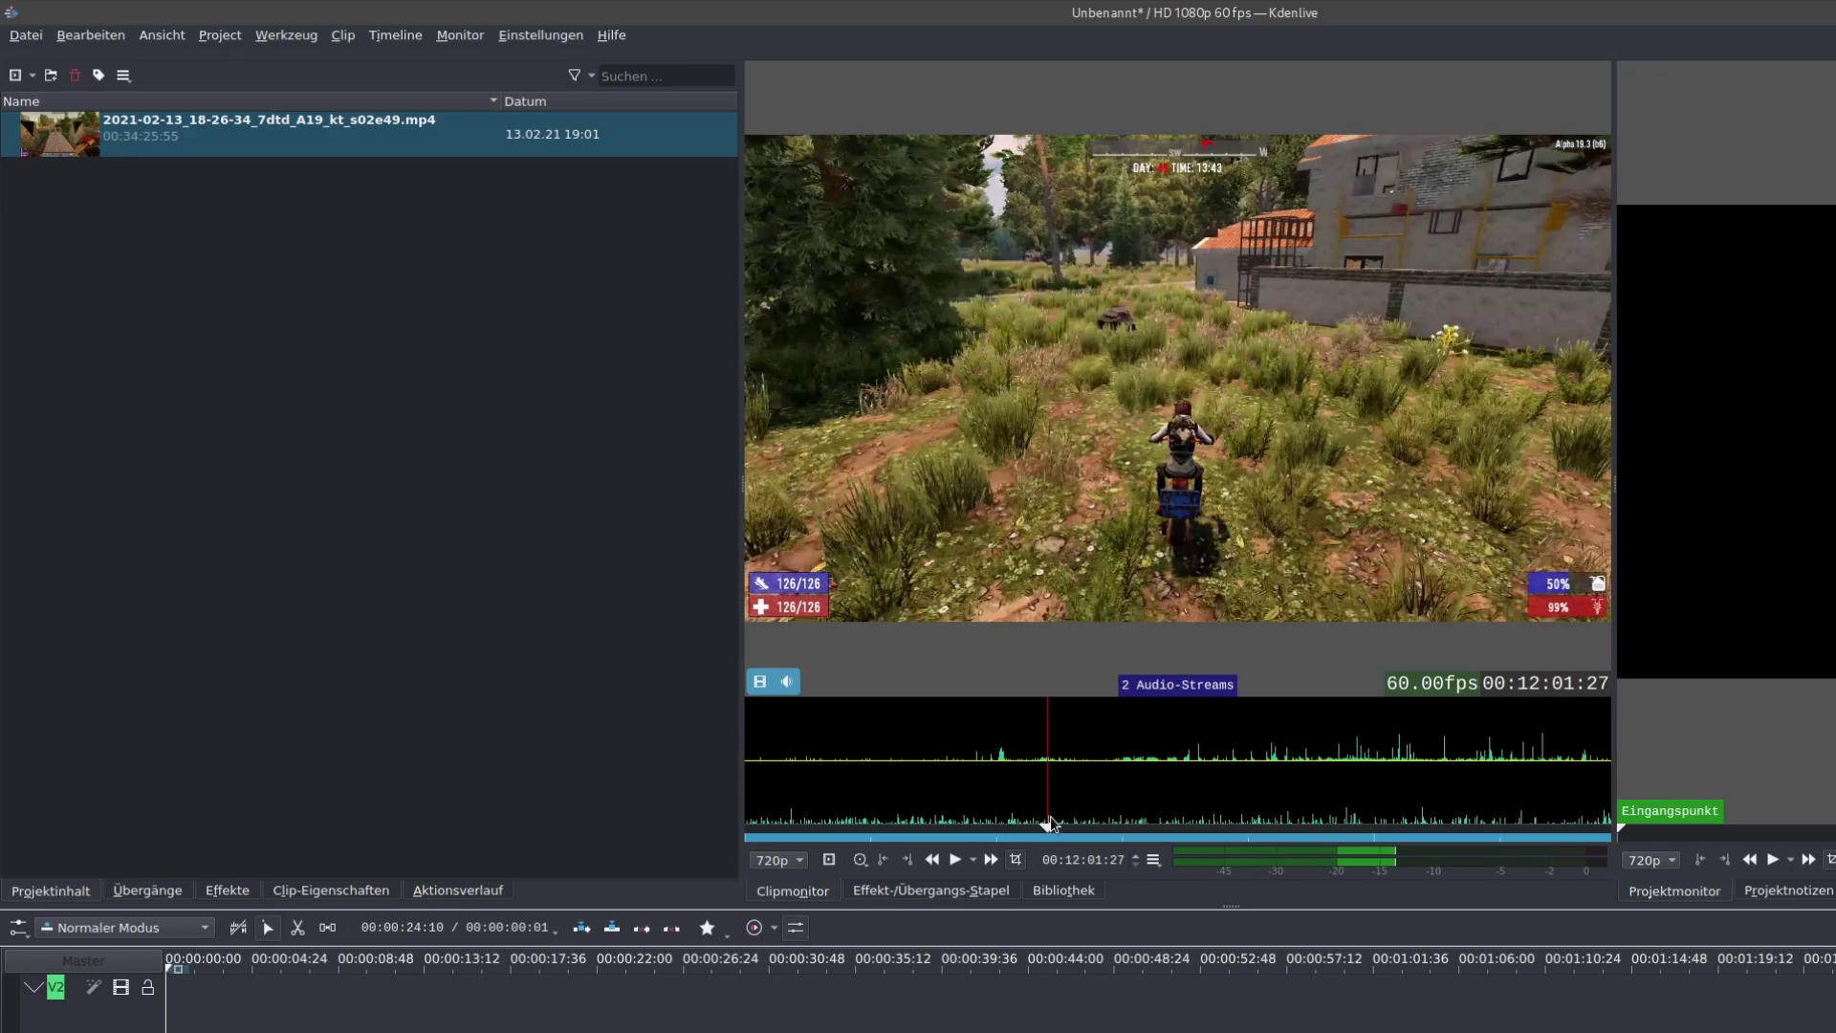
key("i")
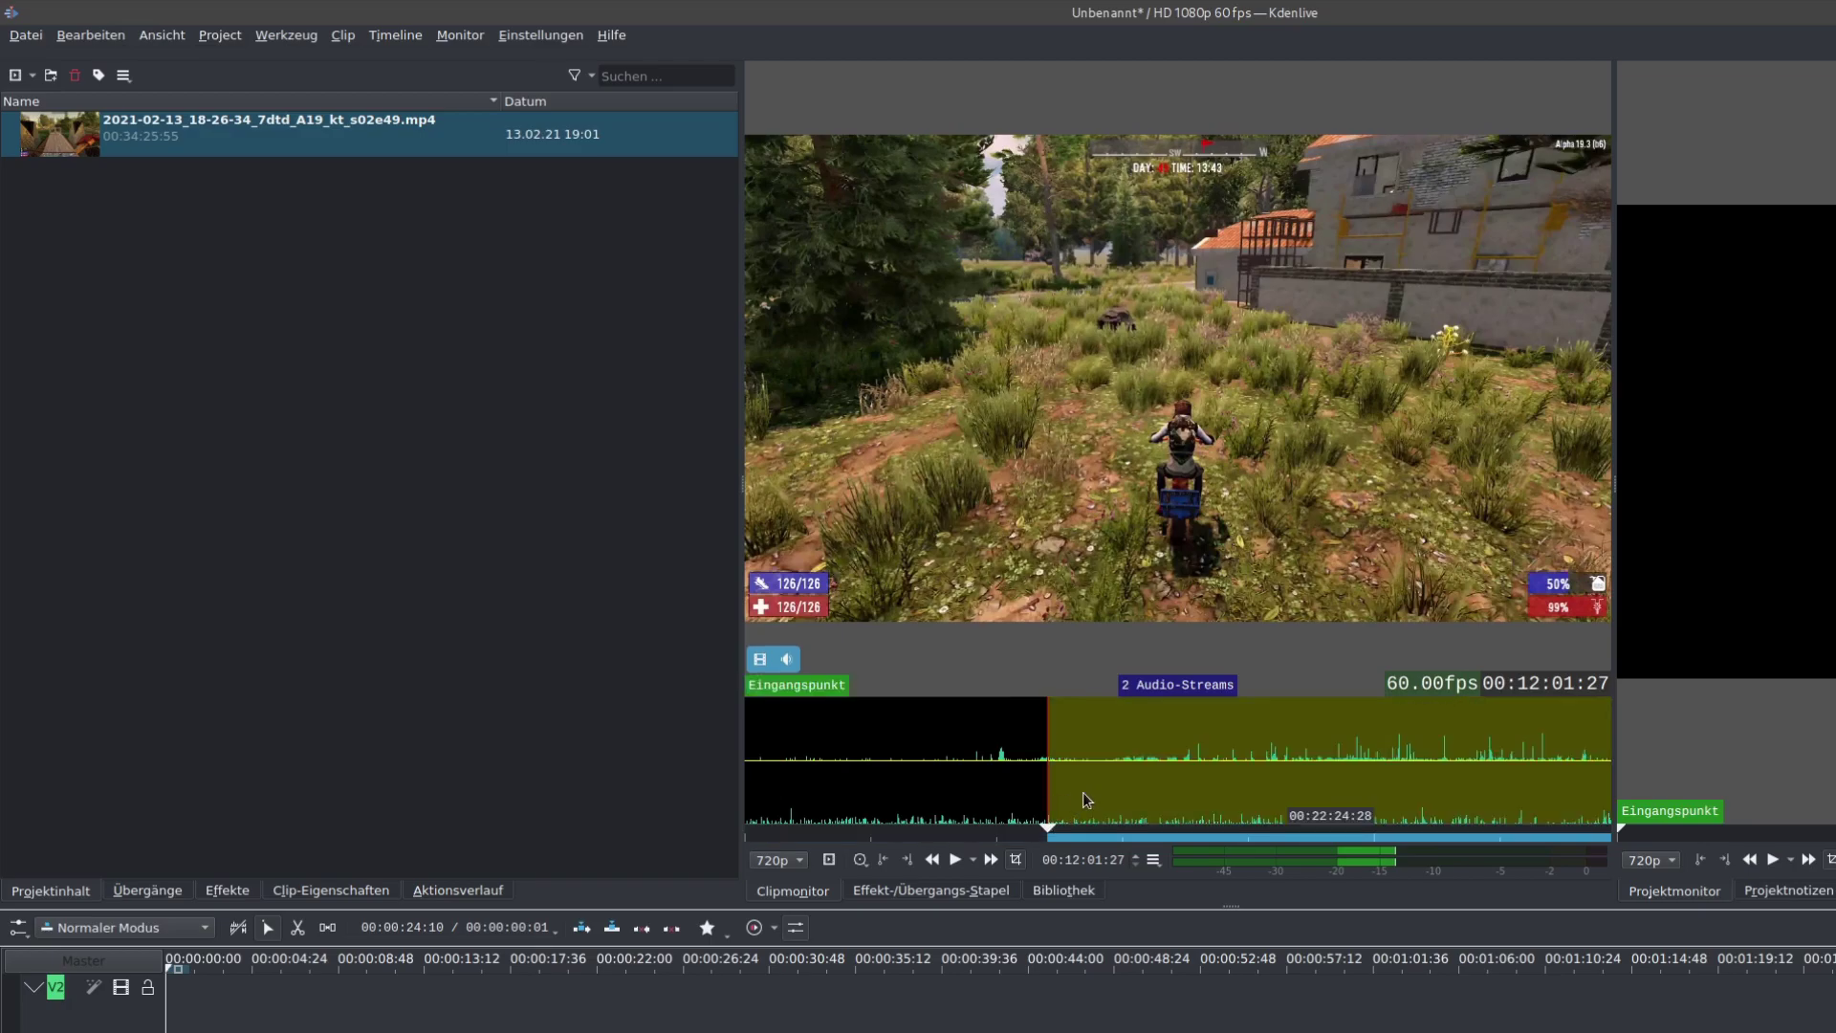
left_click_drag(1052, 824, 1116, 829)
key("o")
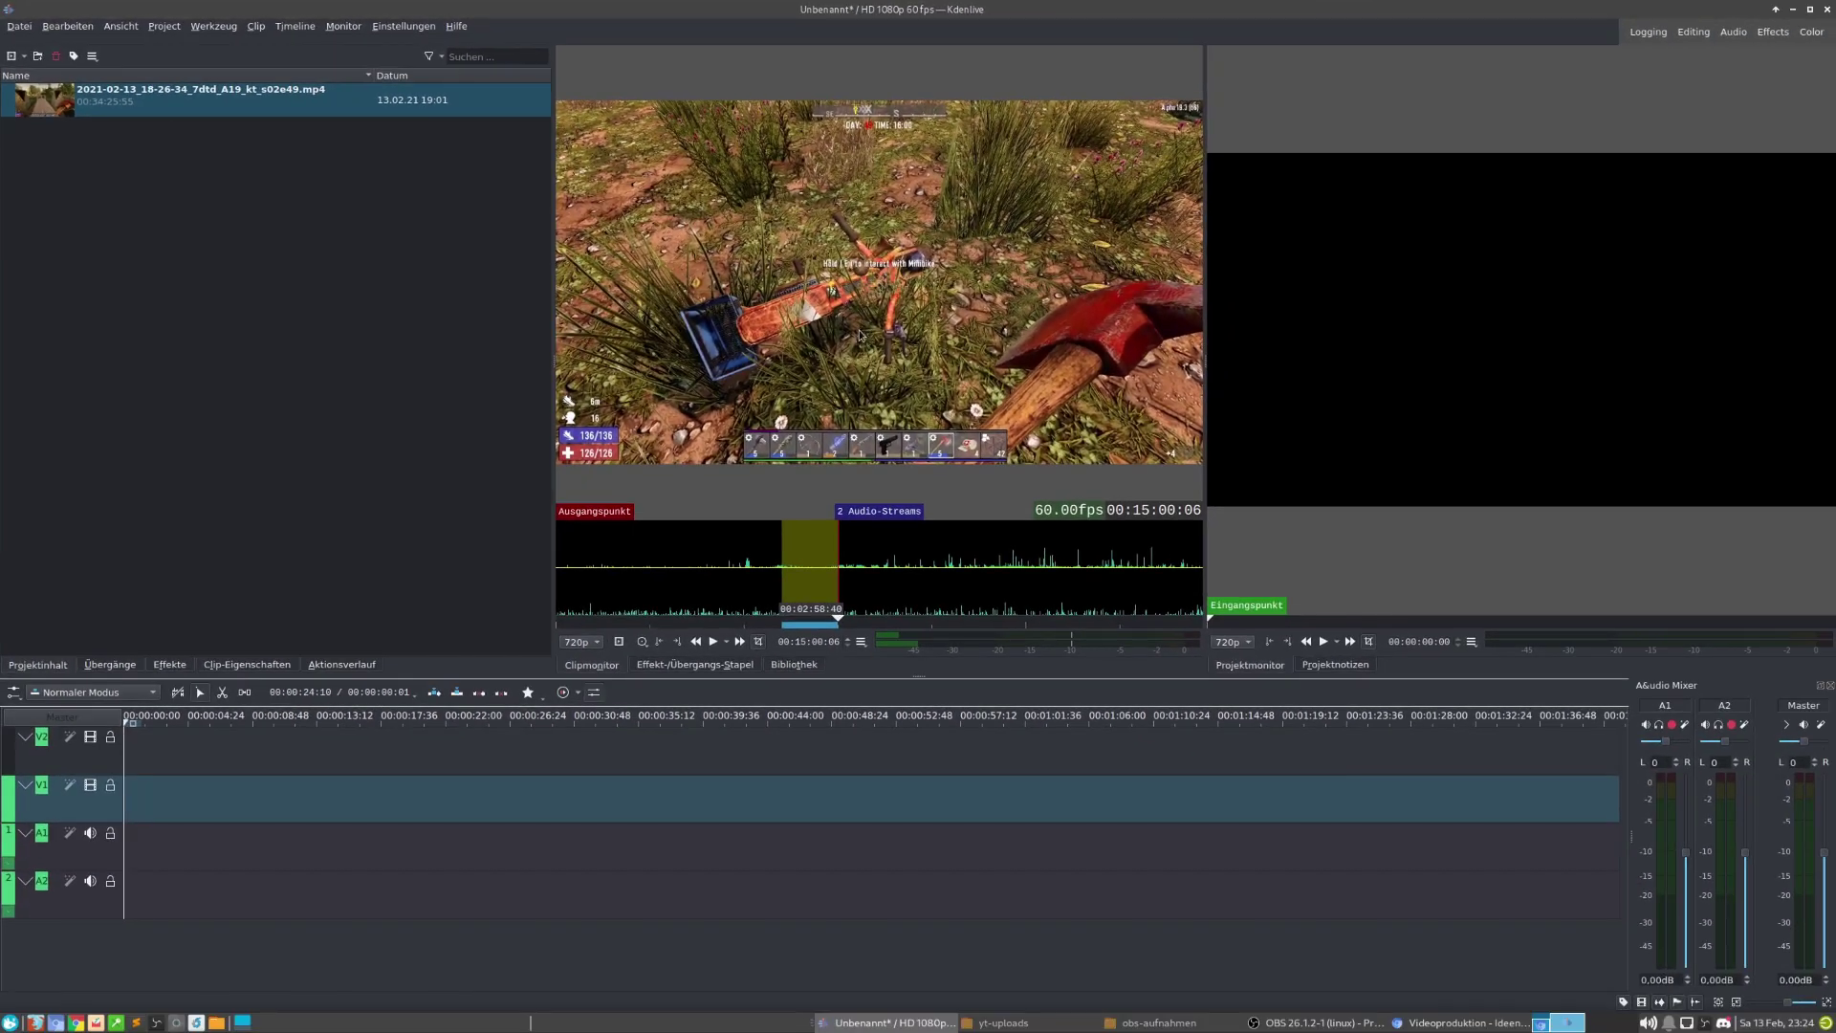
left_click_drag(851, 621, 328, 859)
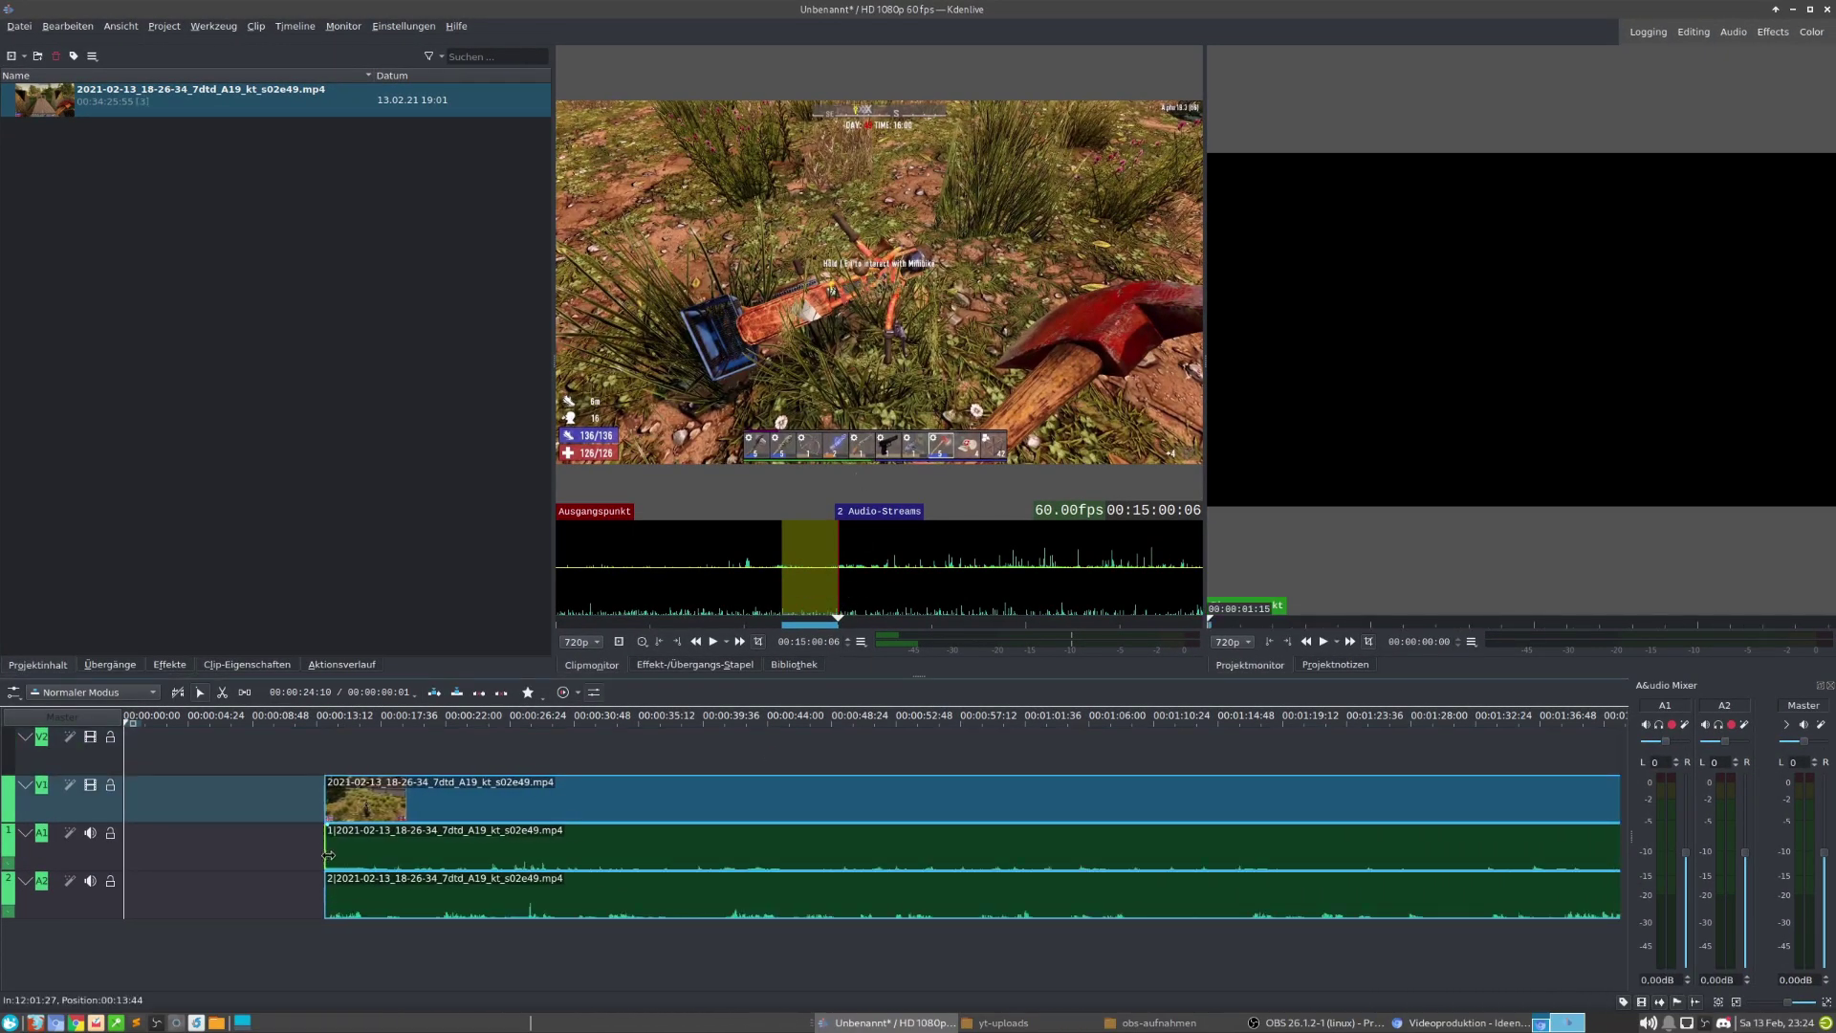
key("ctrl+minus")
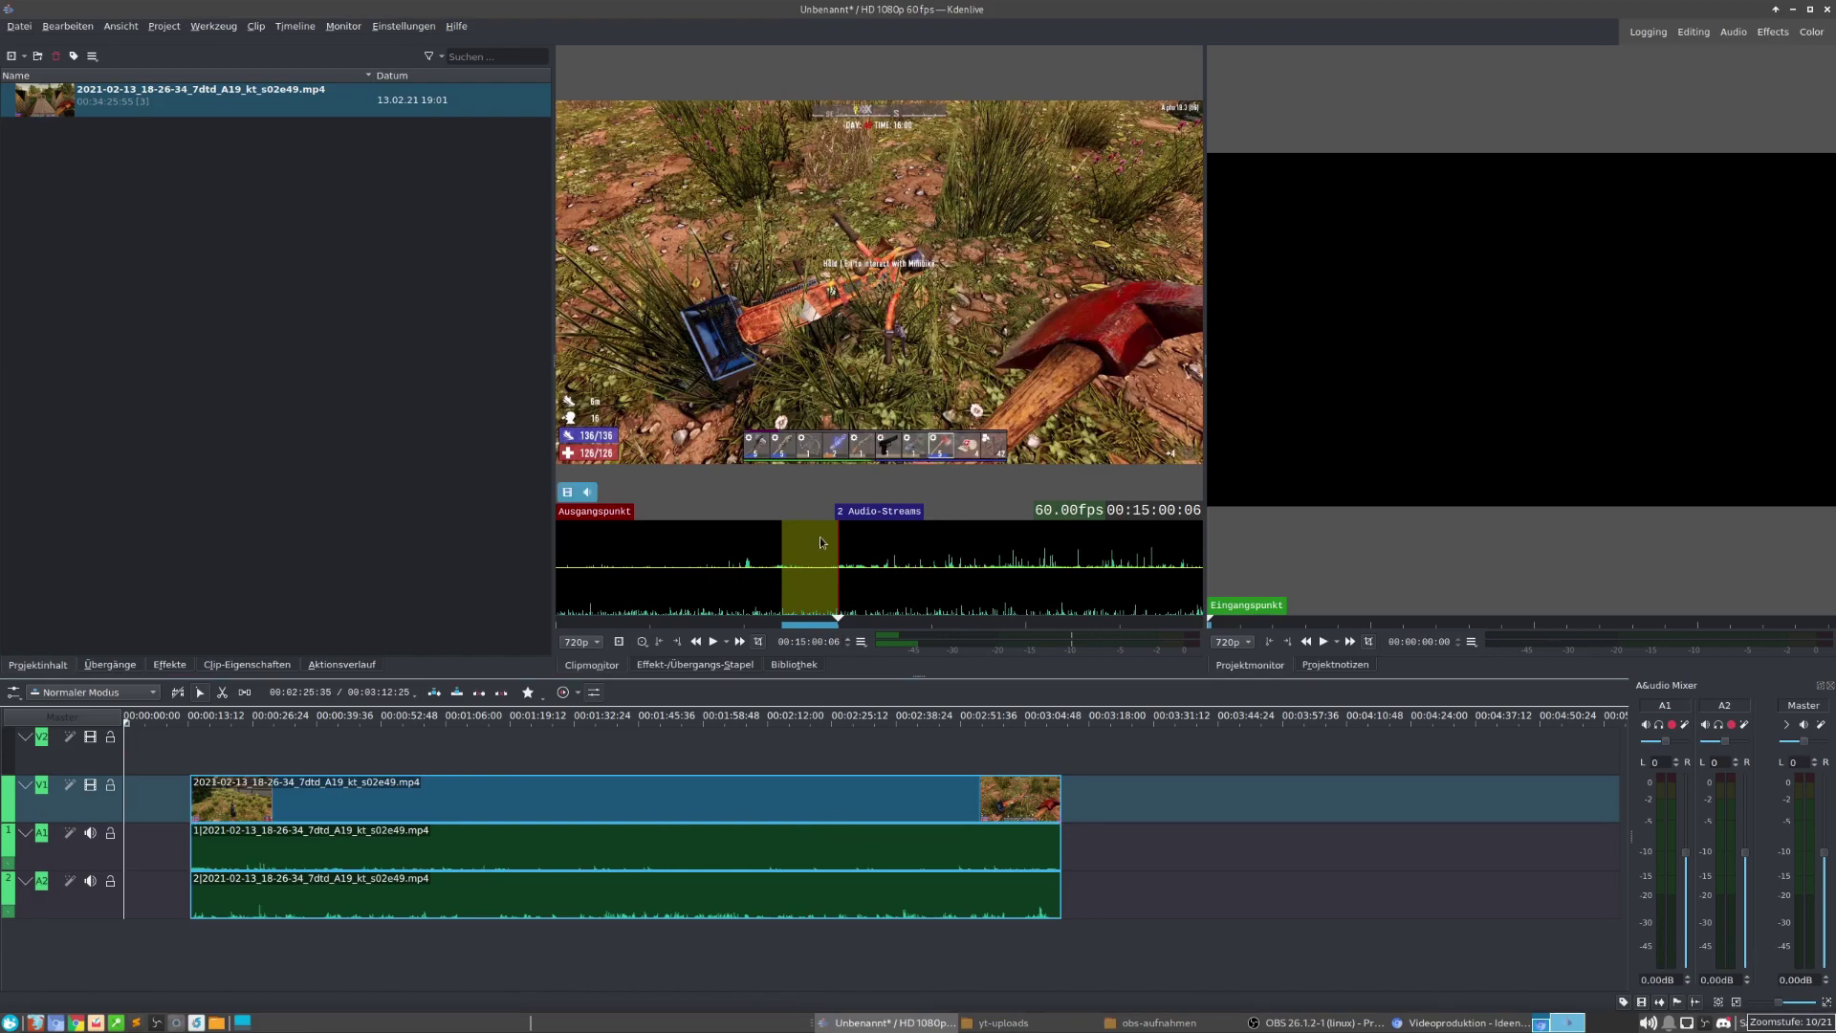
Mark a second section of the source clip from 00:17:28:58 to about 00:18:10 and place it on the timeline after the first section.
left_click(886, 528)
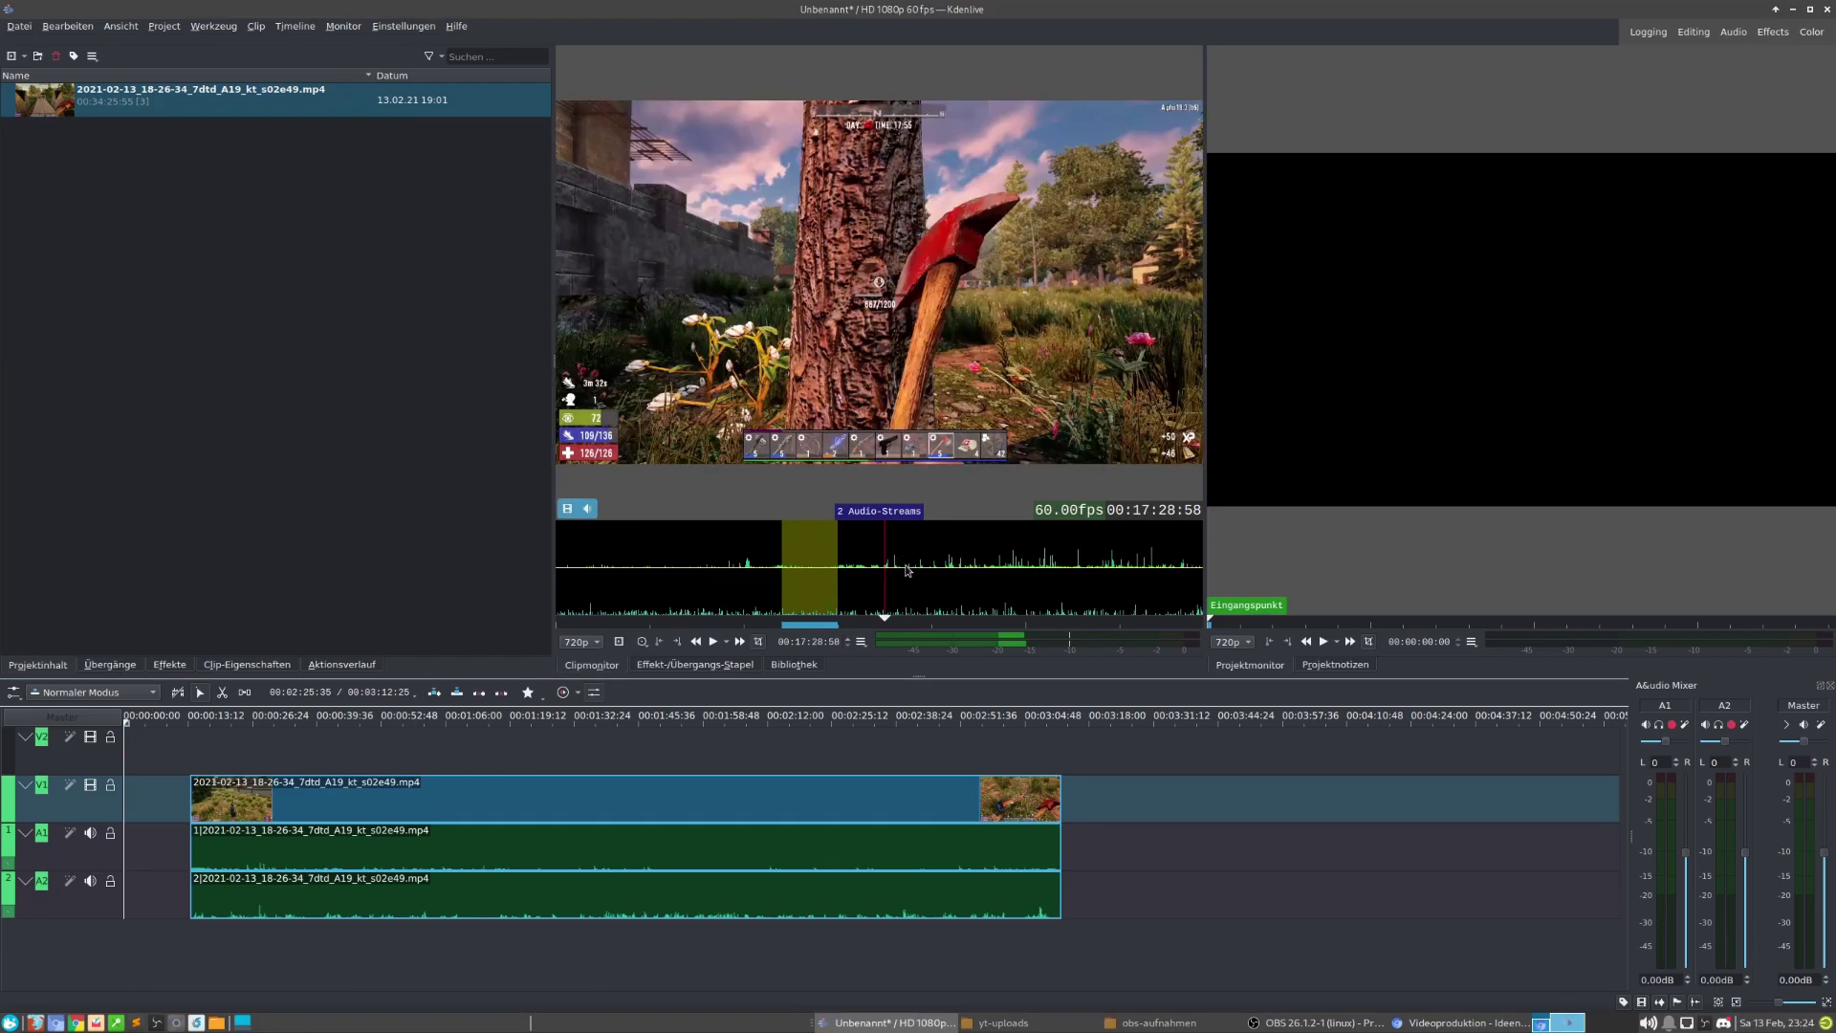
key("i")
left_click(899, 538)
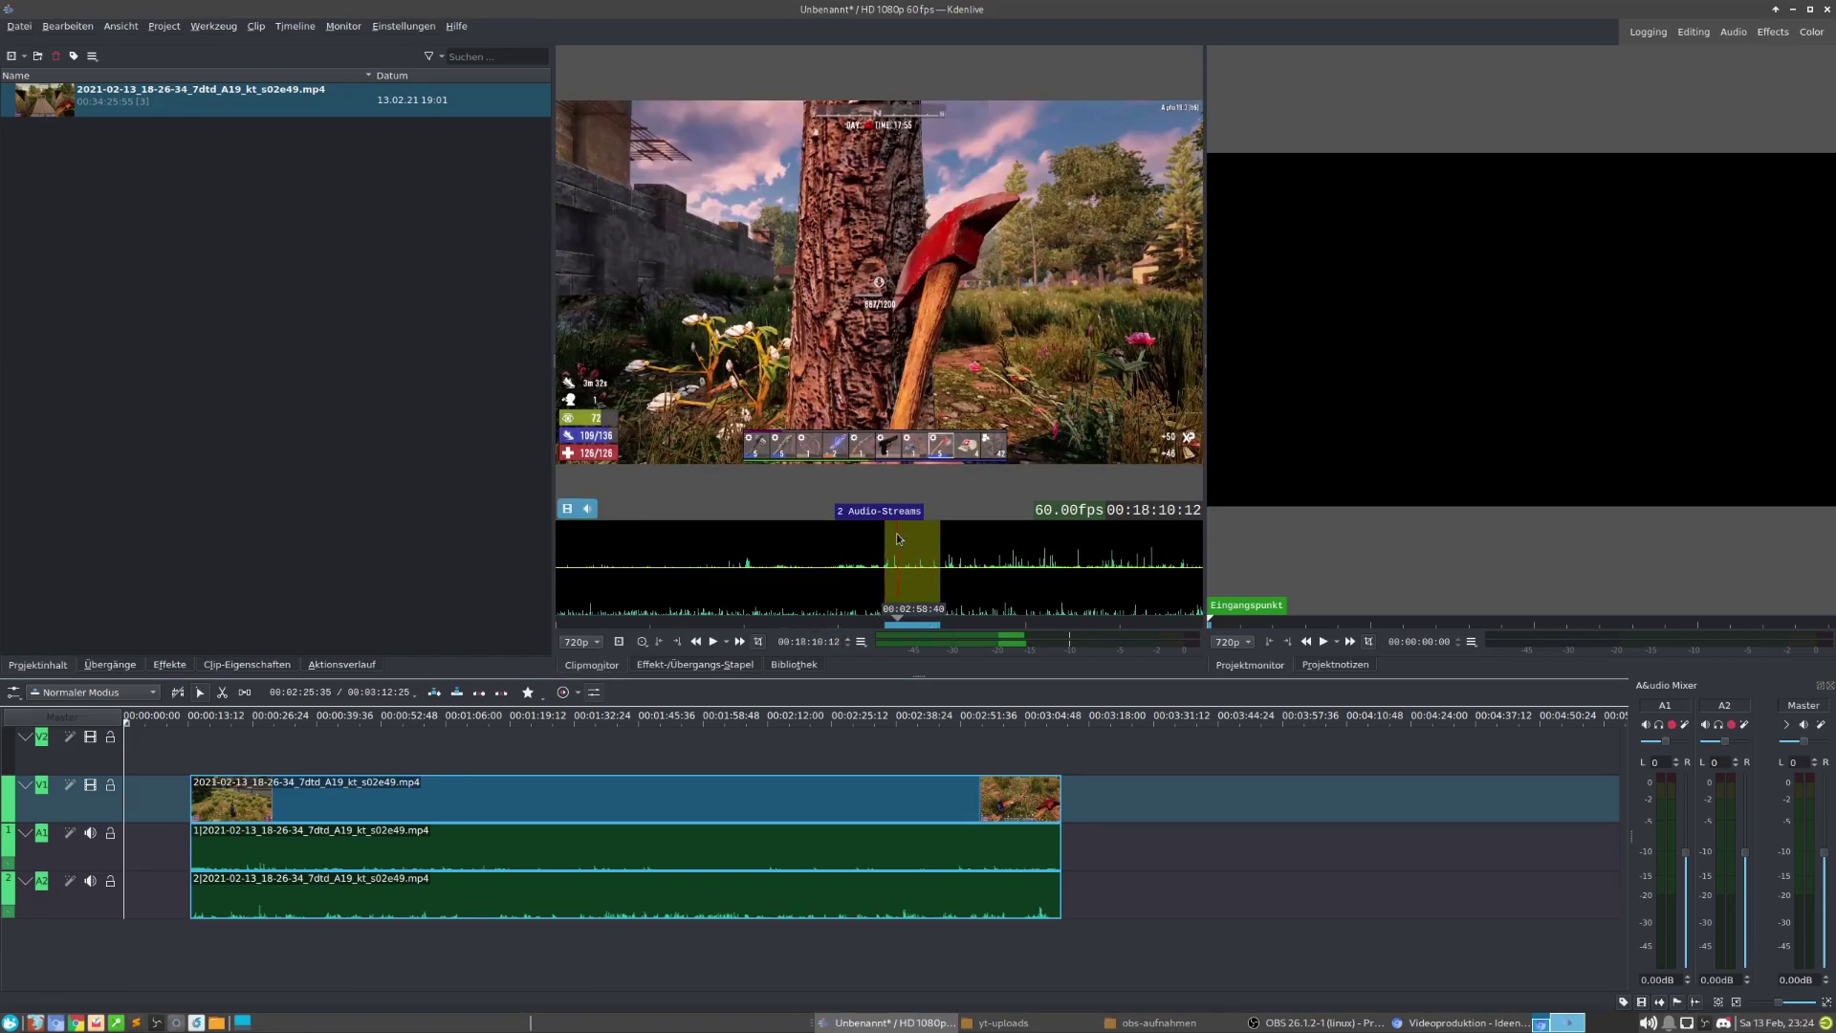
key("o")
left_click_drag(889, 430, 1100, 835)
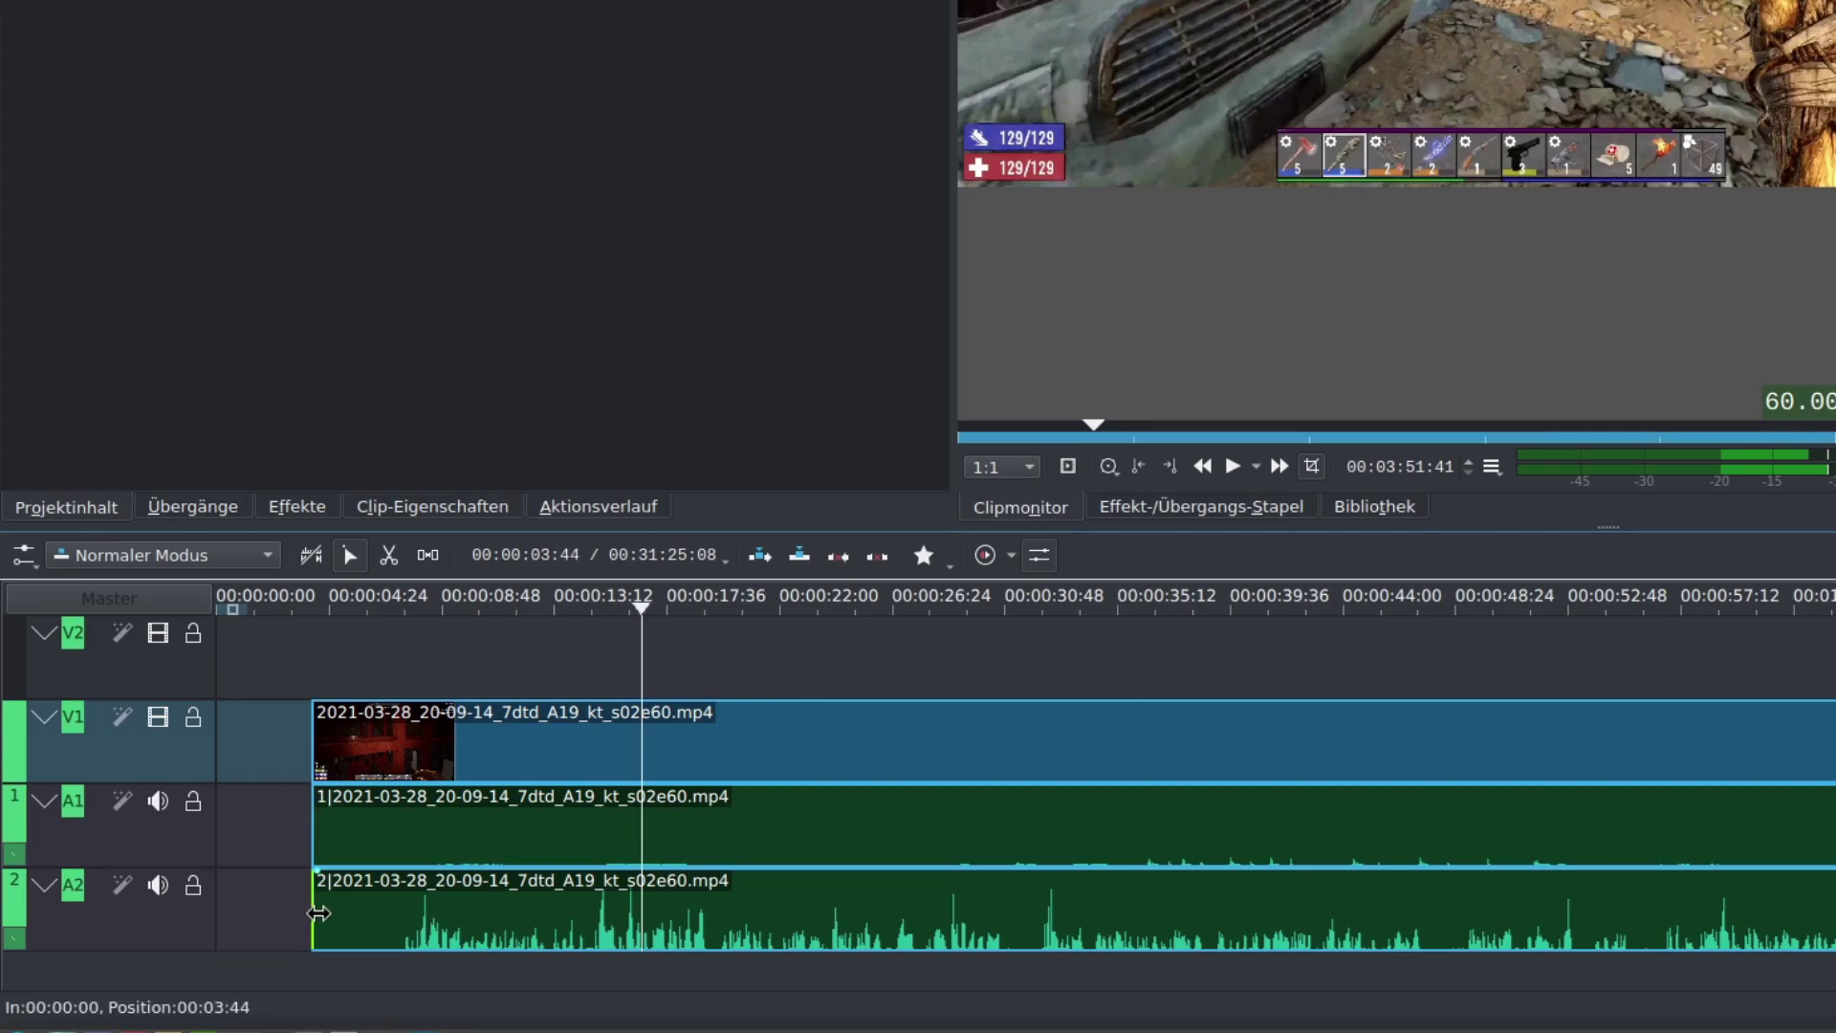
Trim the start of the gameplay clip on V1, A1 and A2 to about 00:00:07 on the timeline.
left_click_drag(316, 819, 384, 836)
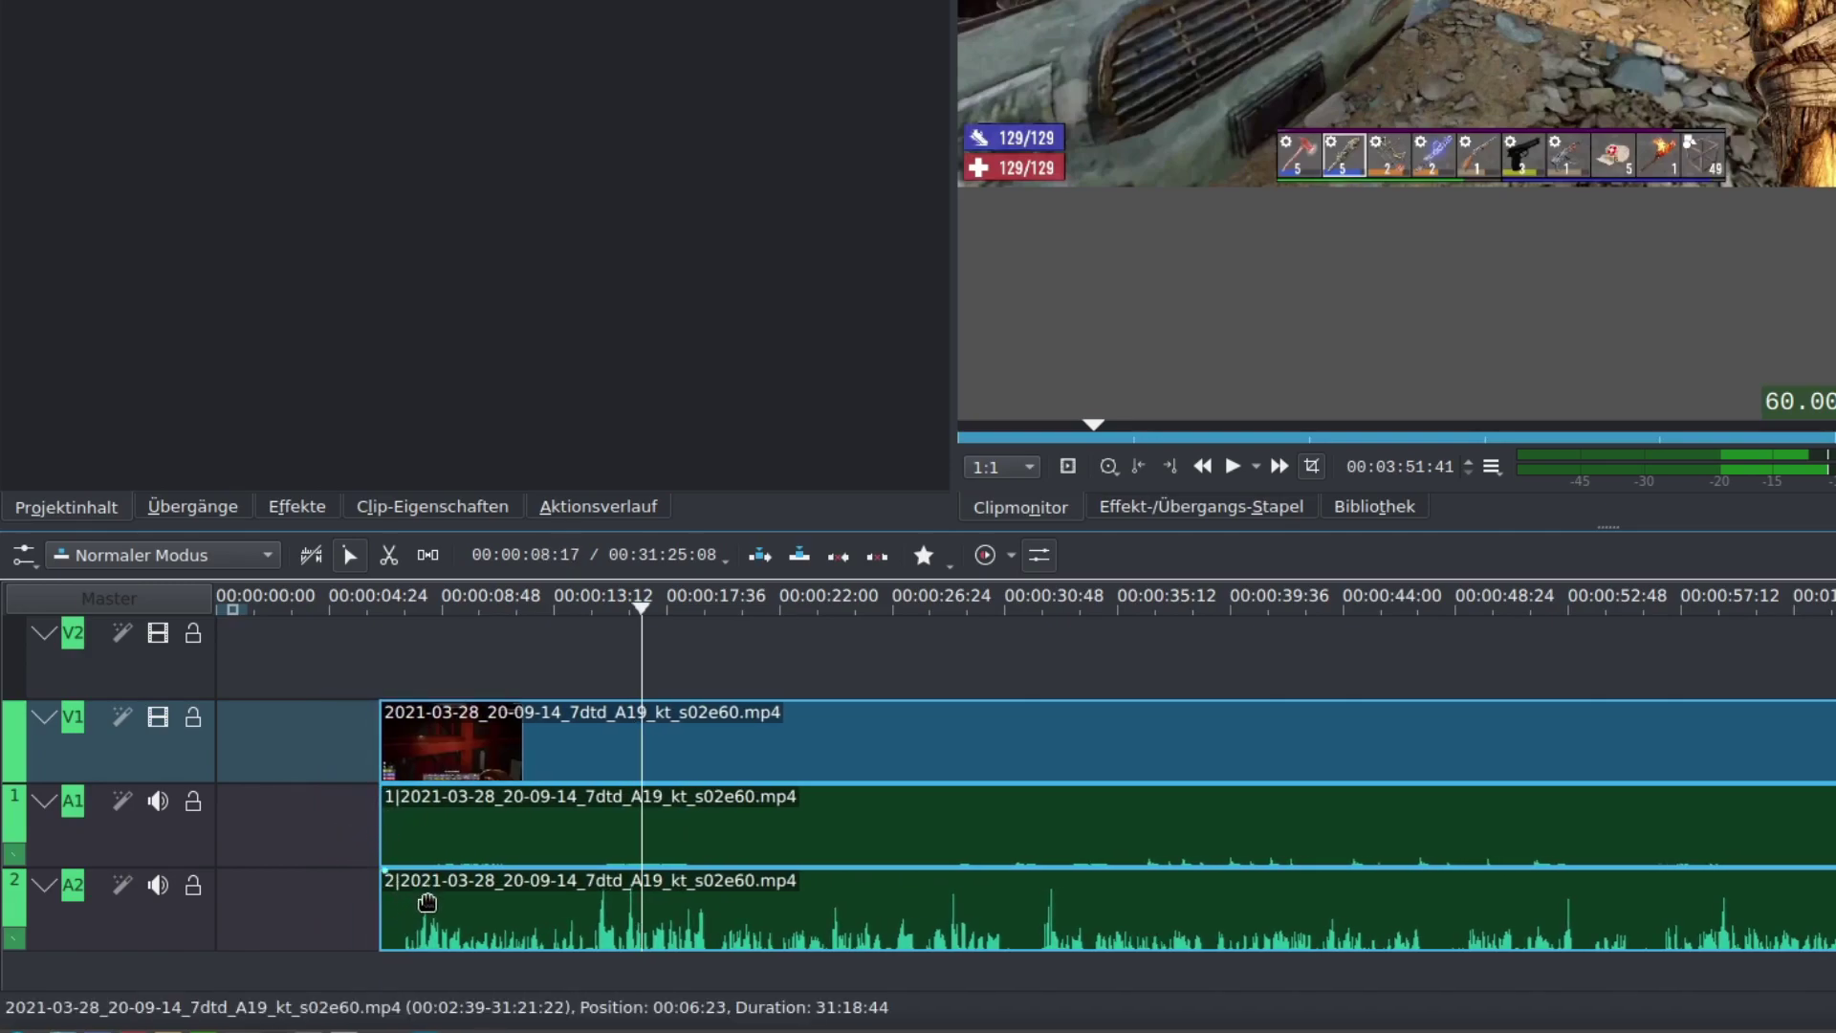
scroll(427, 902, "up", 3)
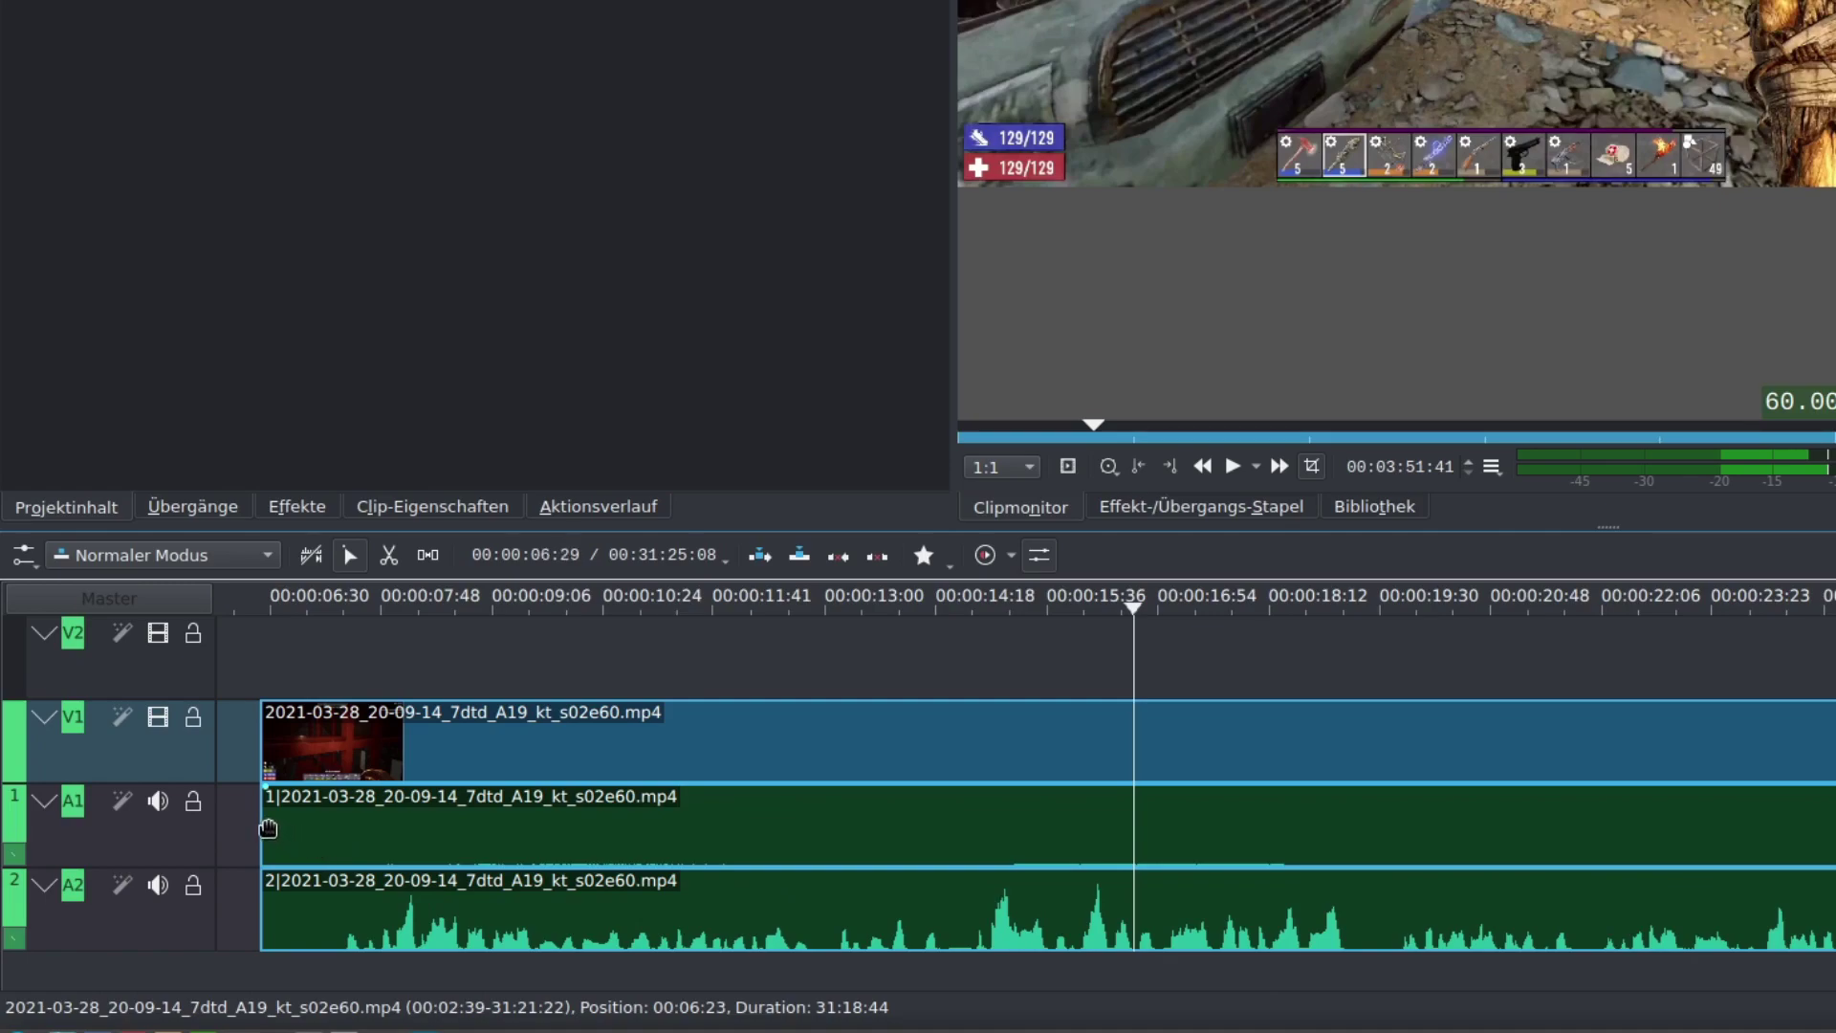
left_click_drag(268, 829, 321, 825)
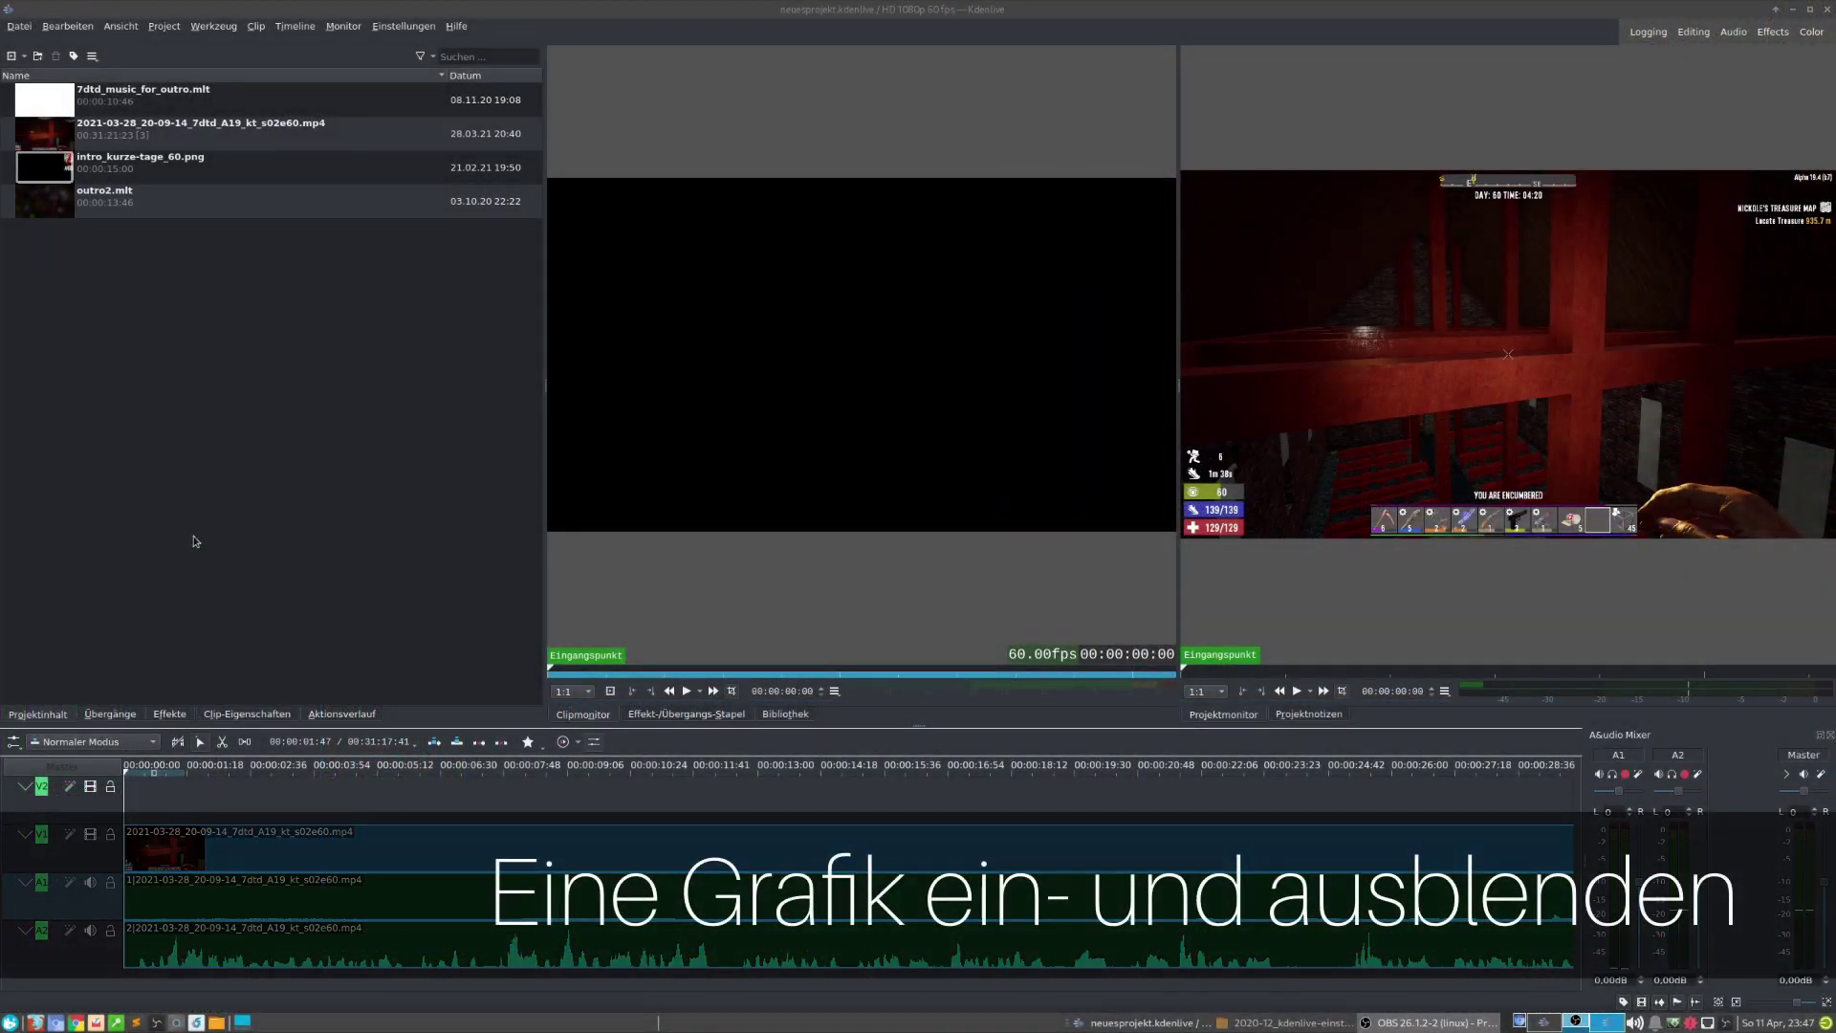
Place intro_kurze-tage_60.png on track V2 at the very start of the timeline.
left_click(111, 168)
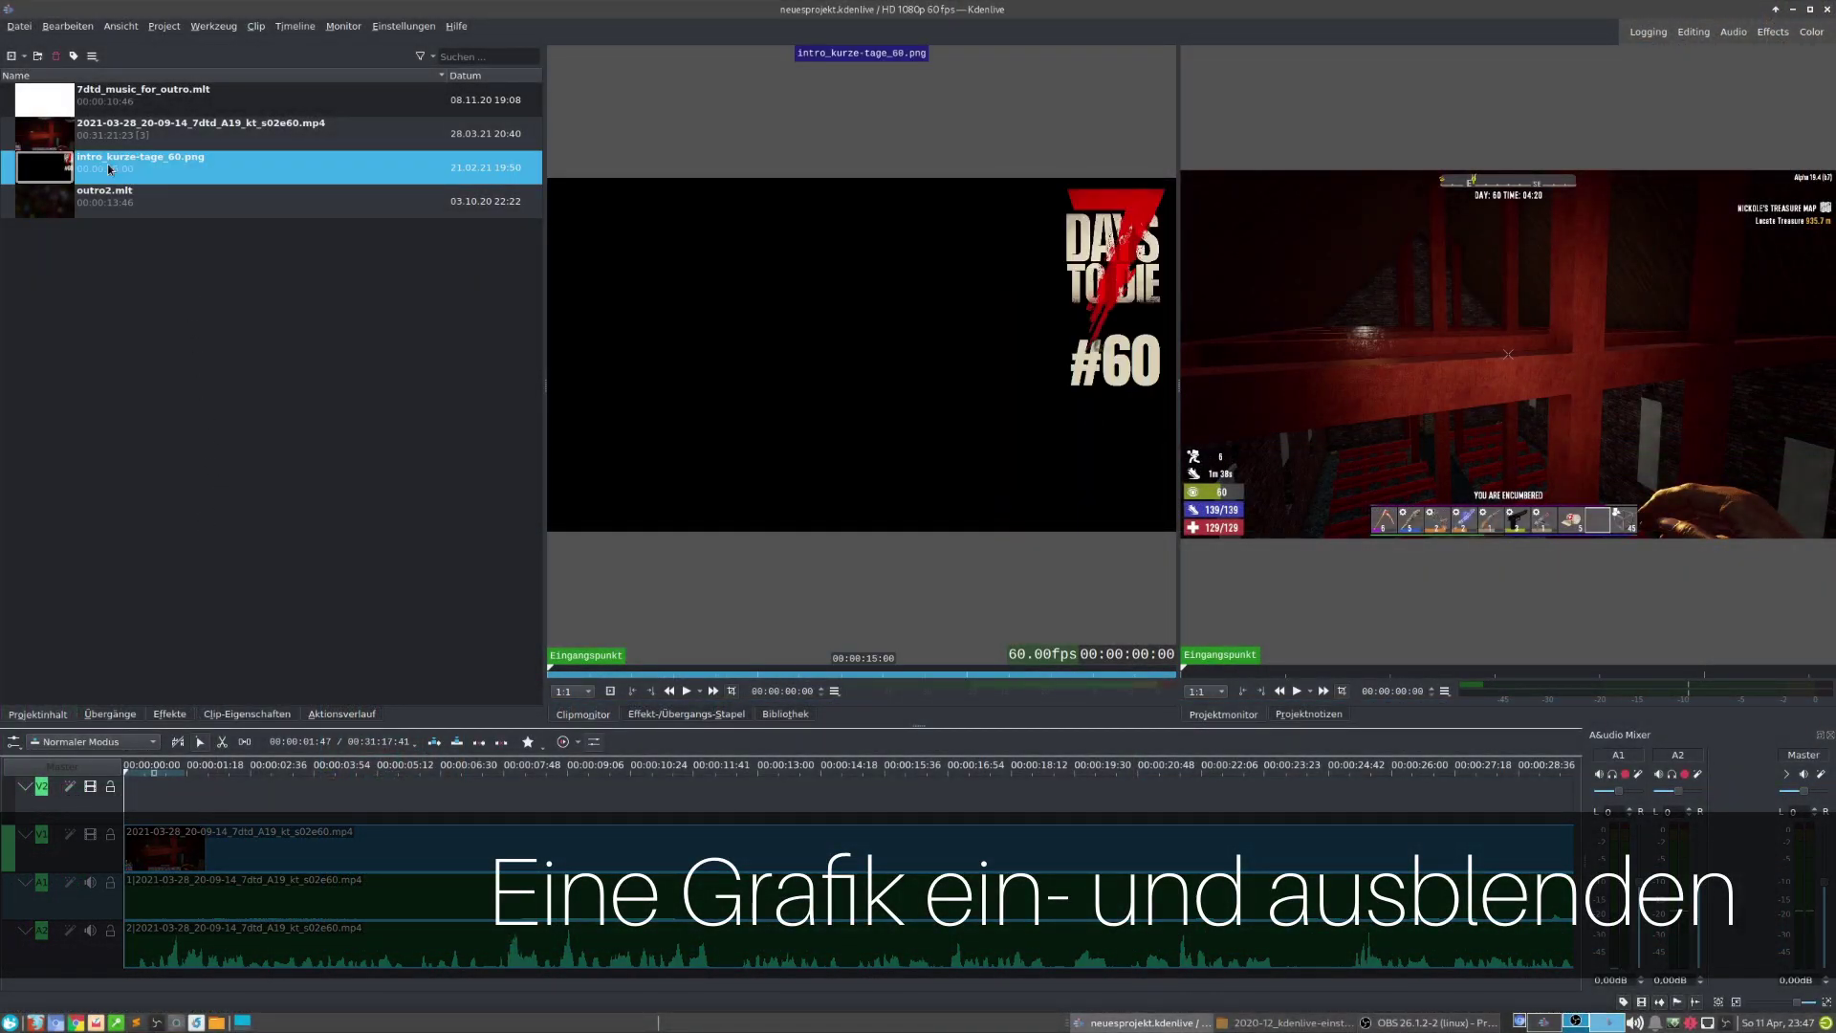
left_click_drag(613, 276, 130, 804)
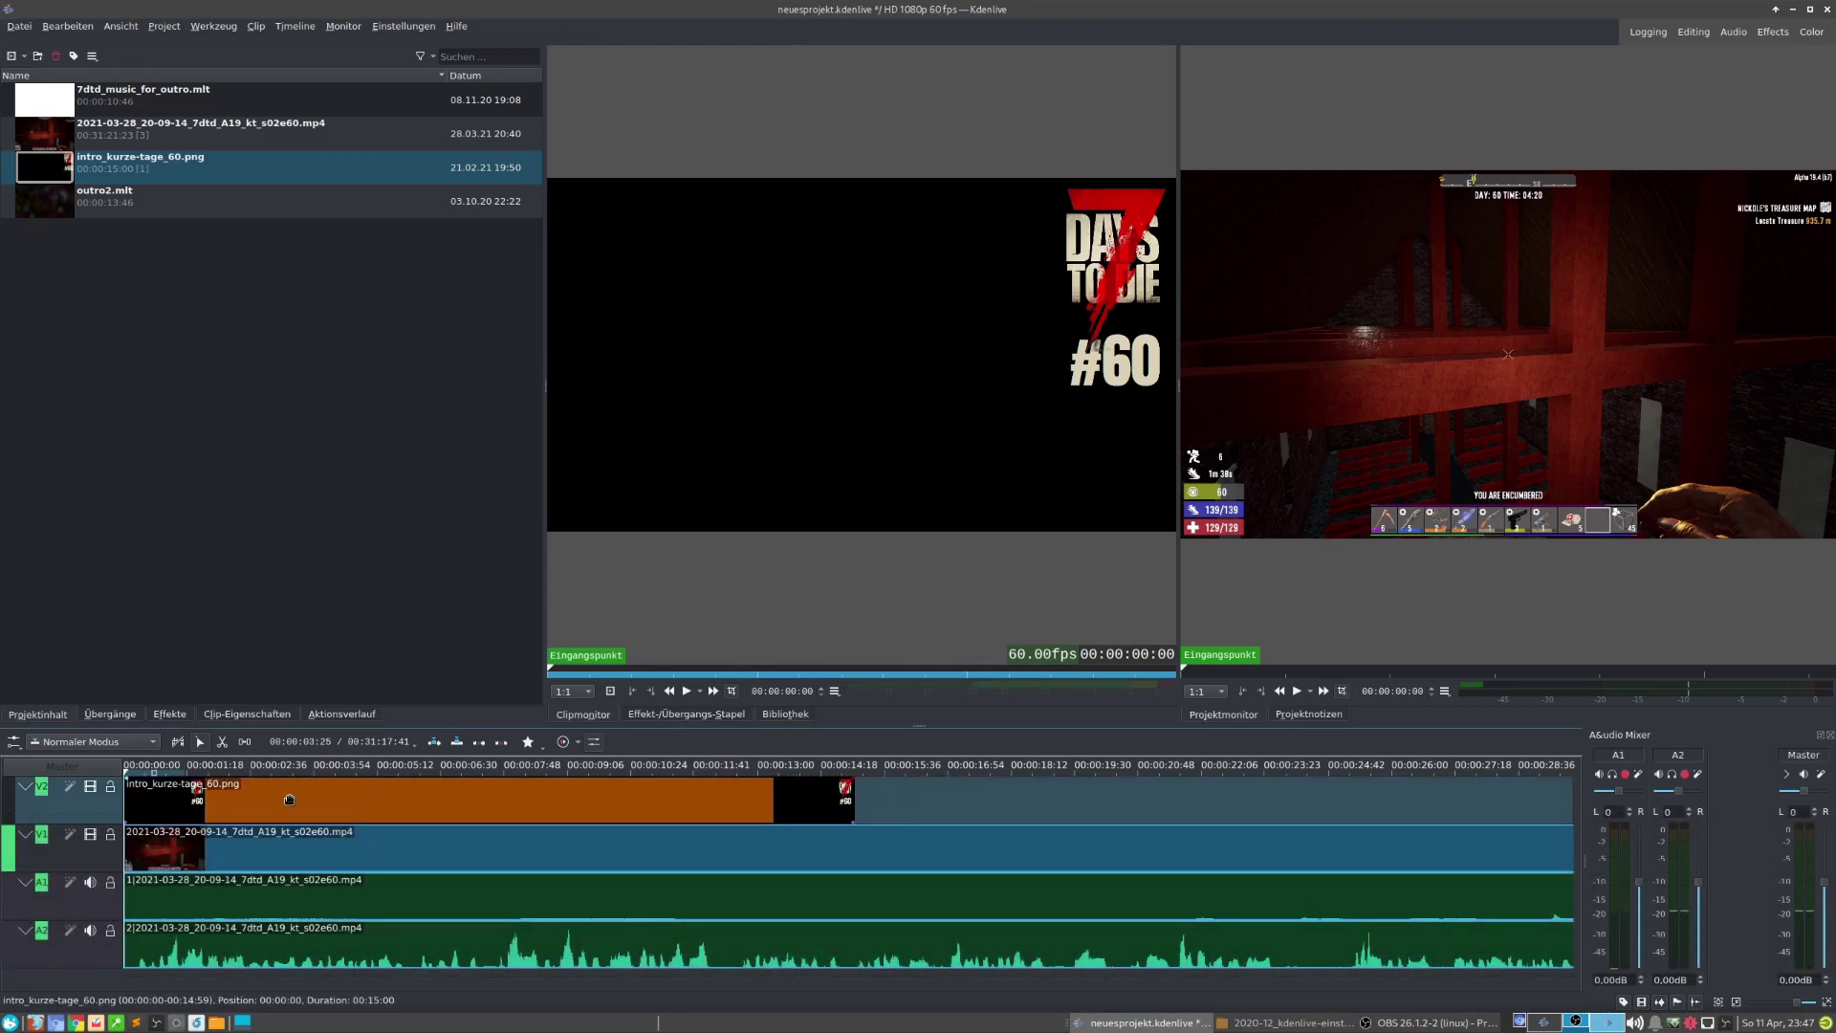
Check the default duration for image clips in the program's miscellaneous settings.
left_click(404, 26)
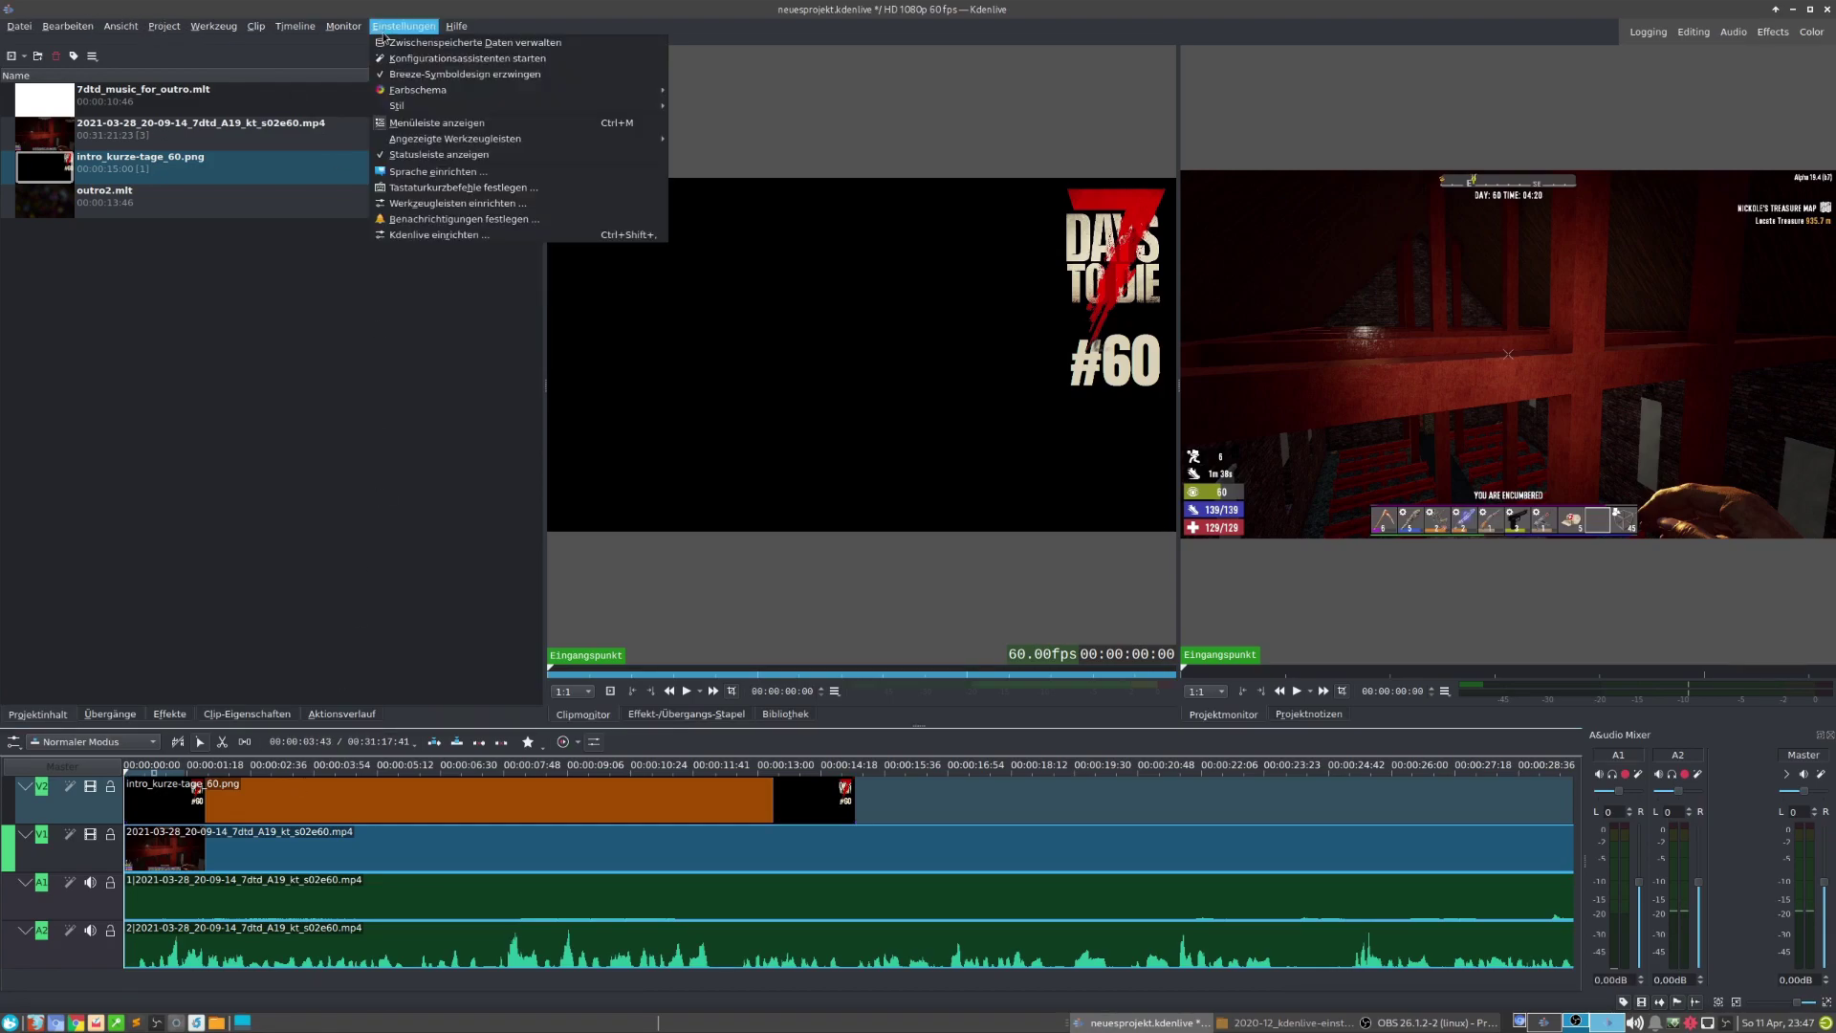
left_click(421, 232)
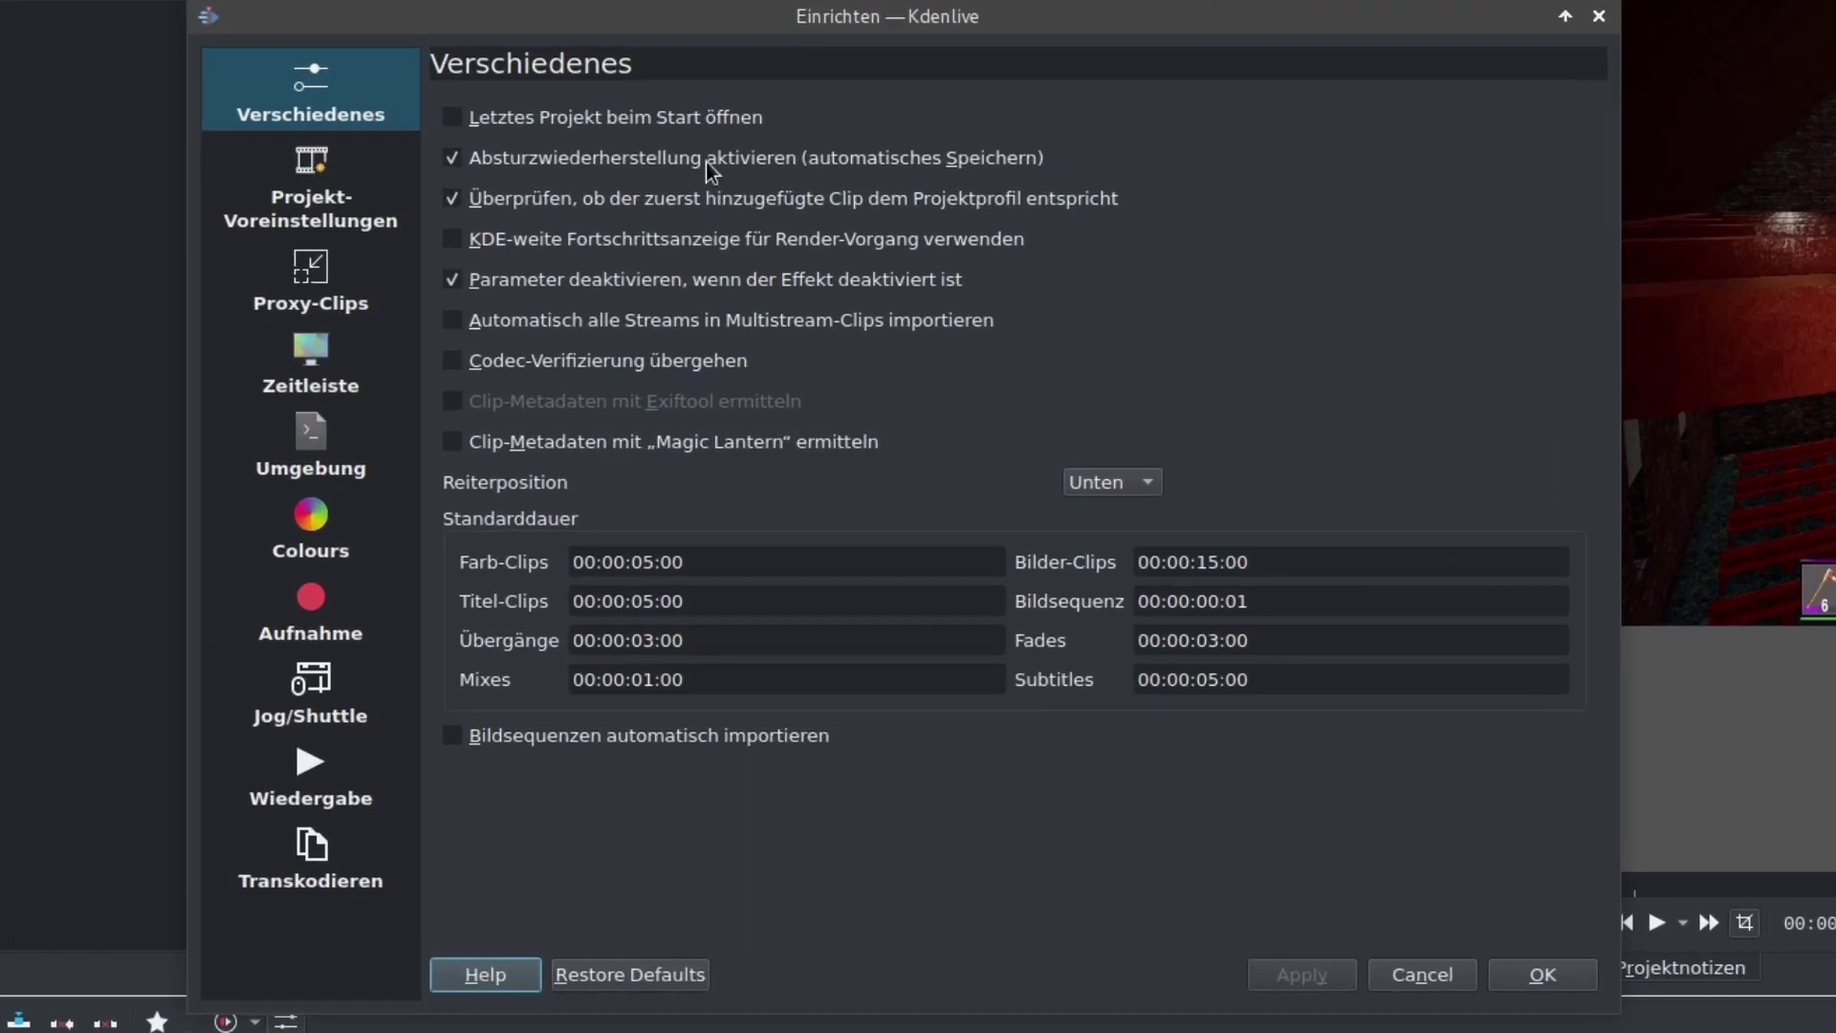
left_click(267, 117)
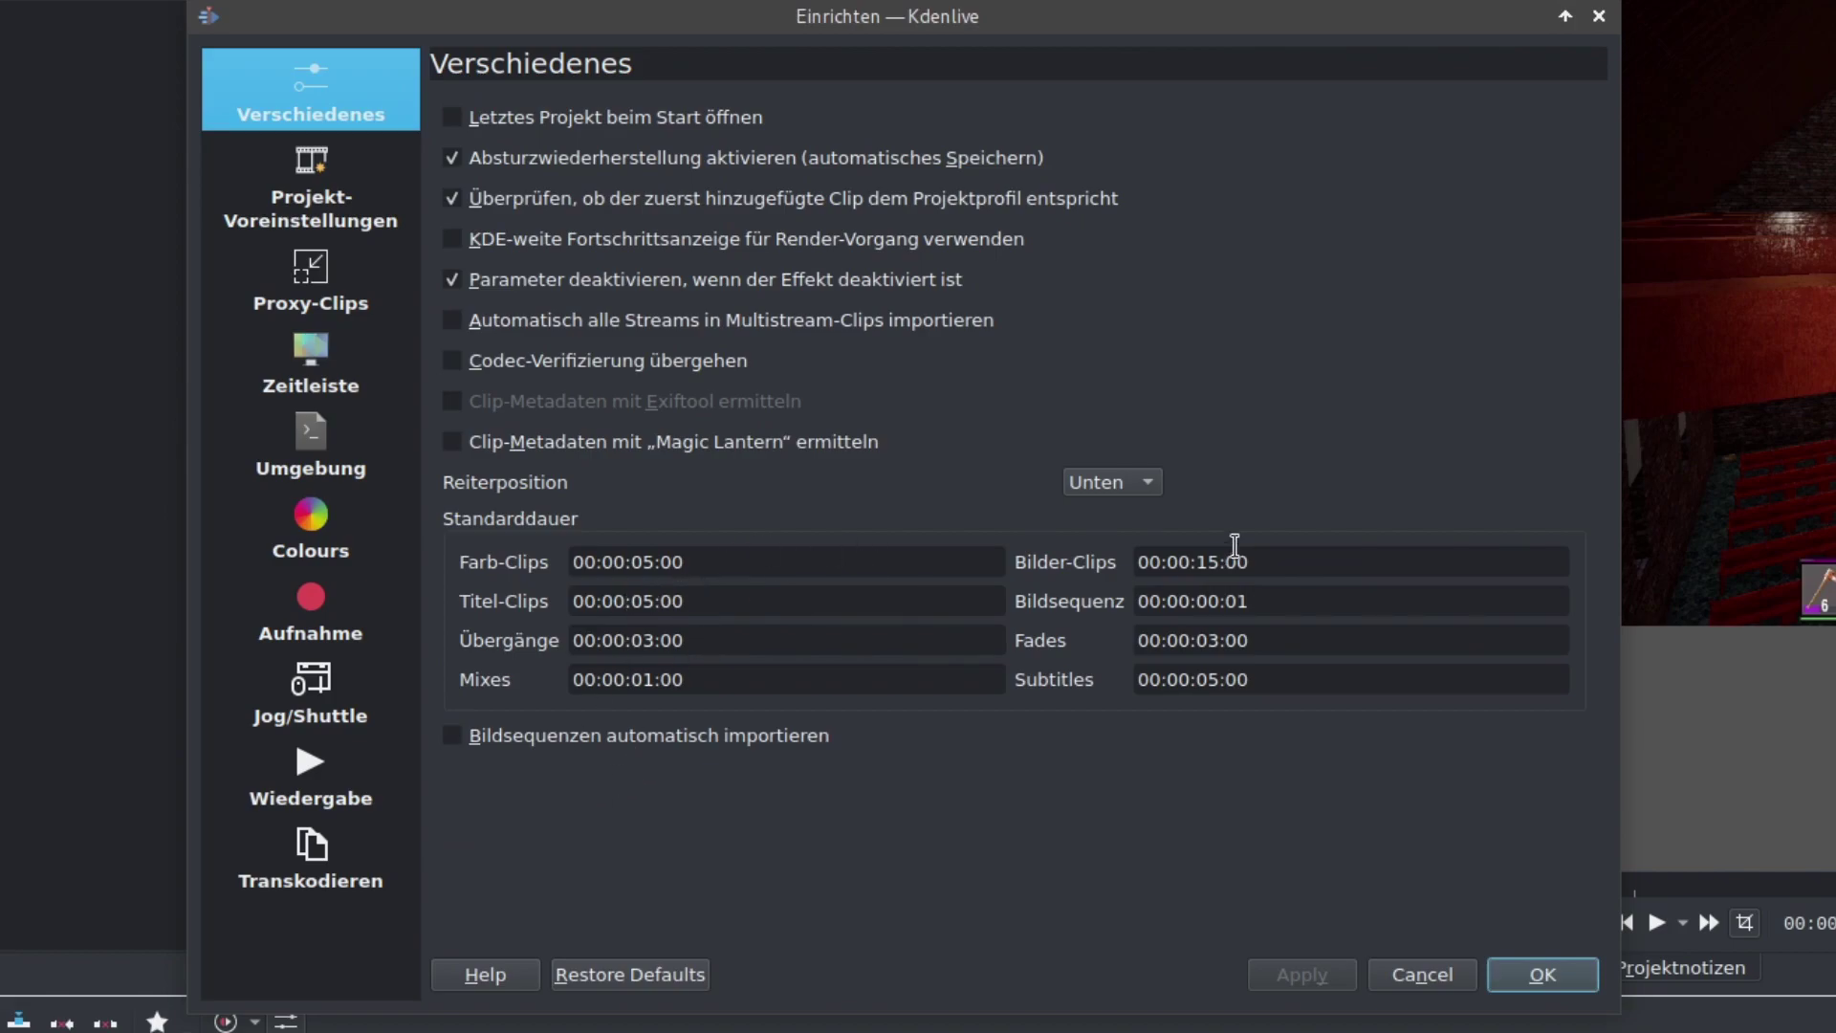
left_click_drag(1138, 564, 1259, 578)
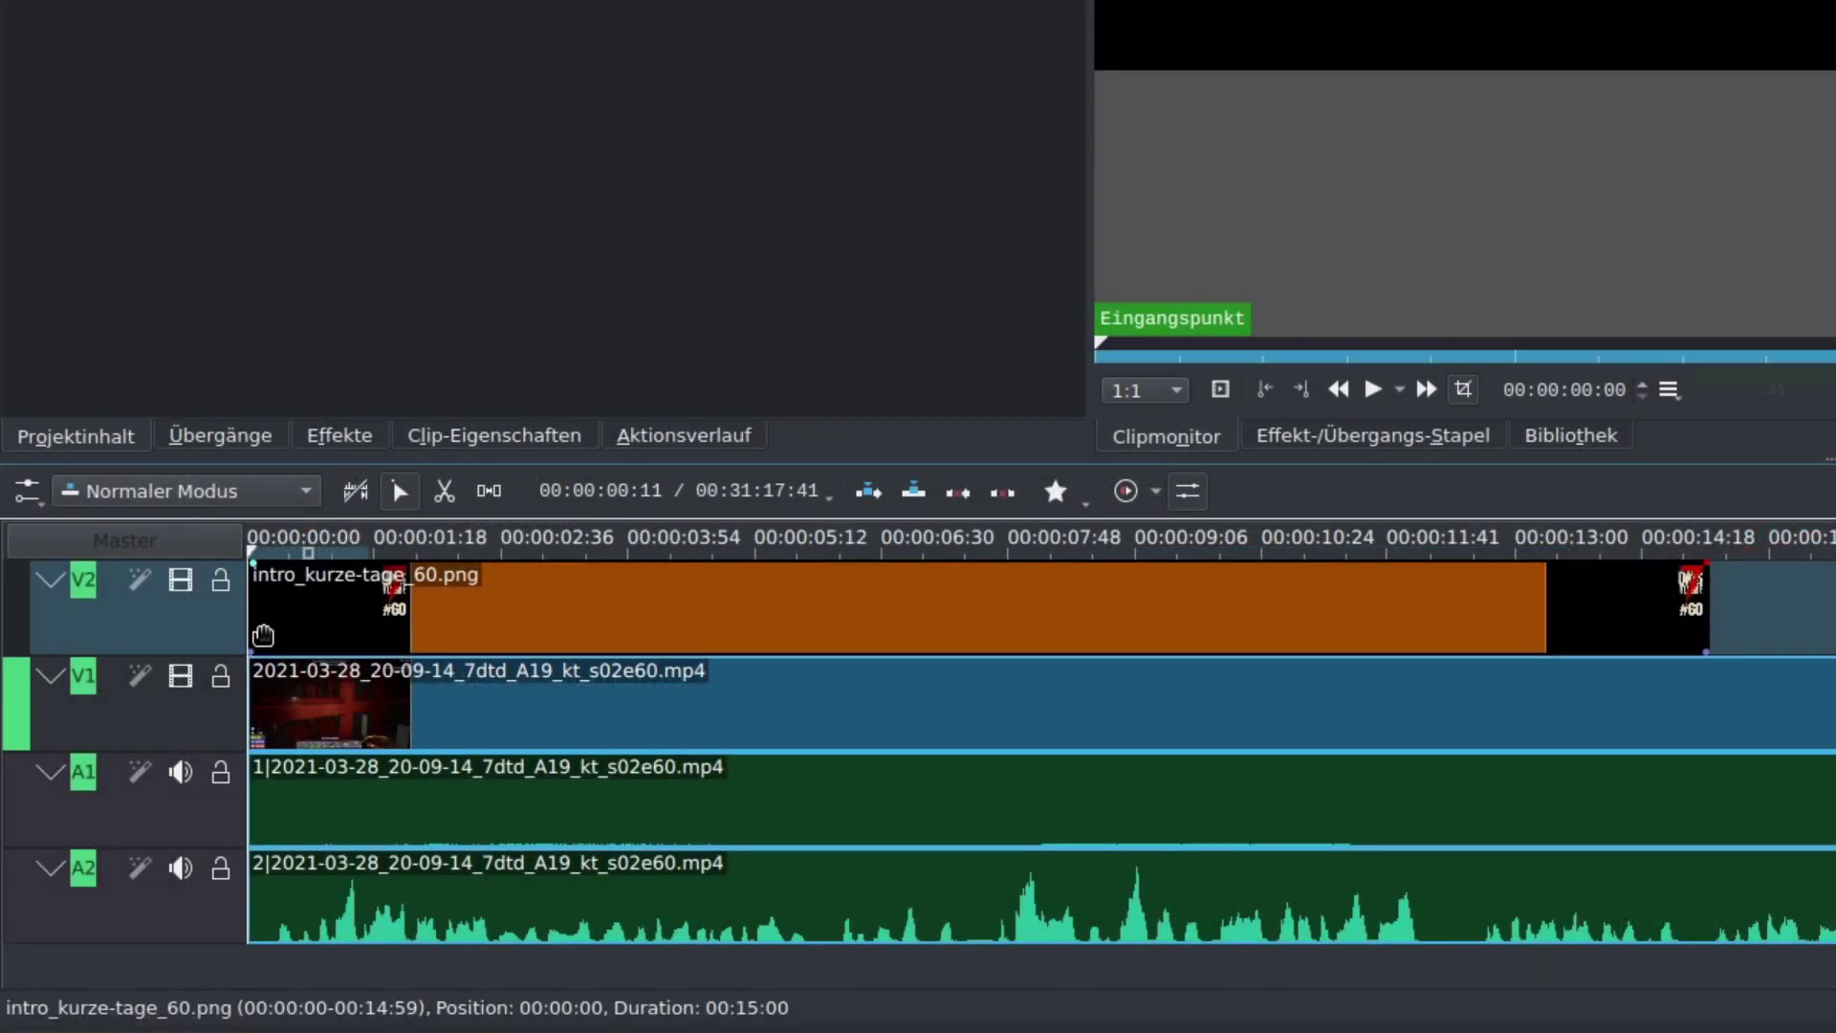
Give the intro image clip on V2 a fade-in and a fade-out of about four seconds each.
scroll(320, 641, "up", 1)
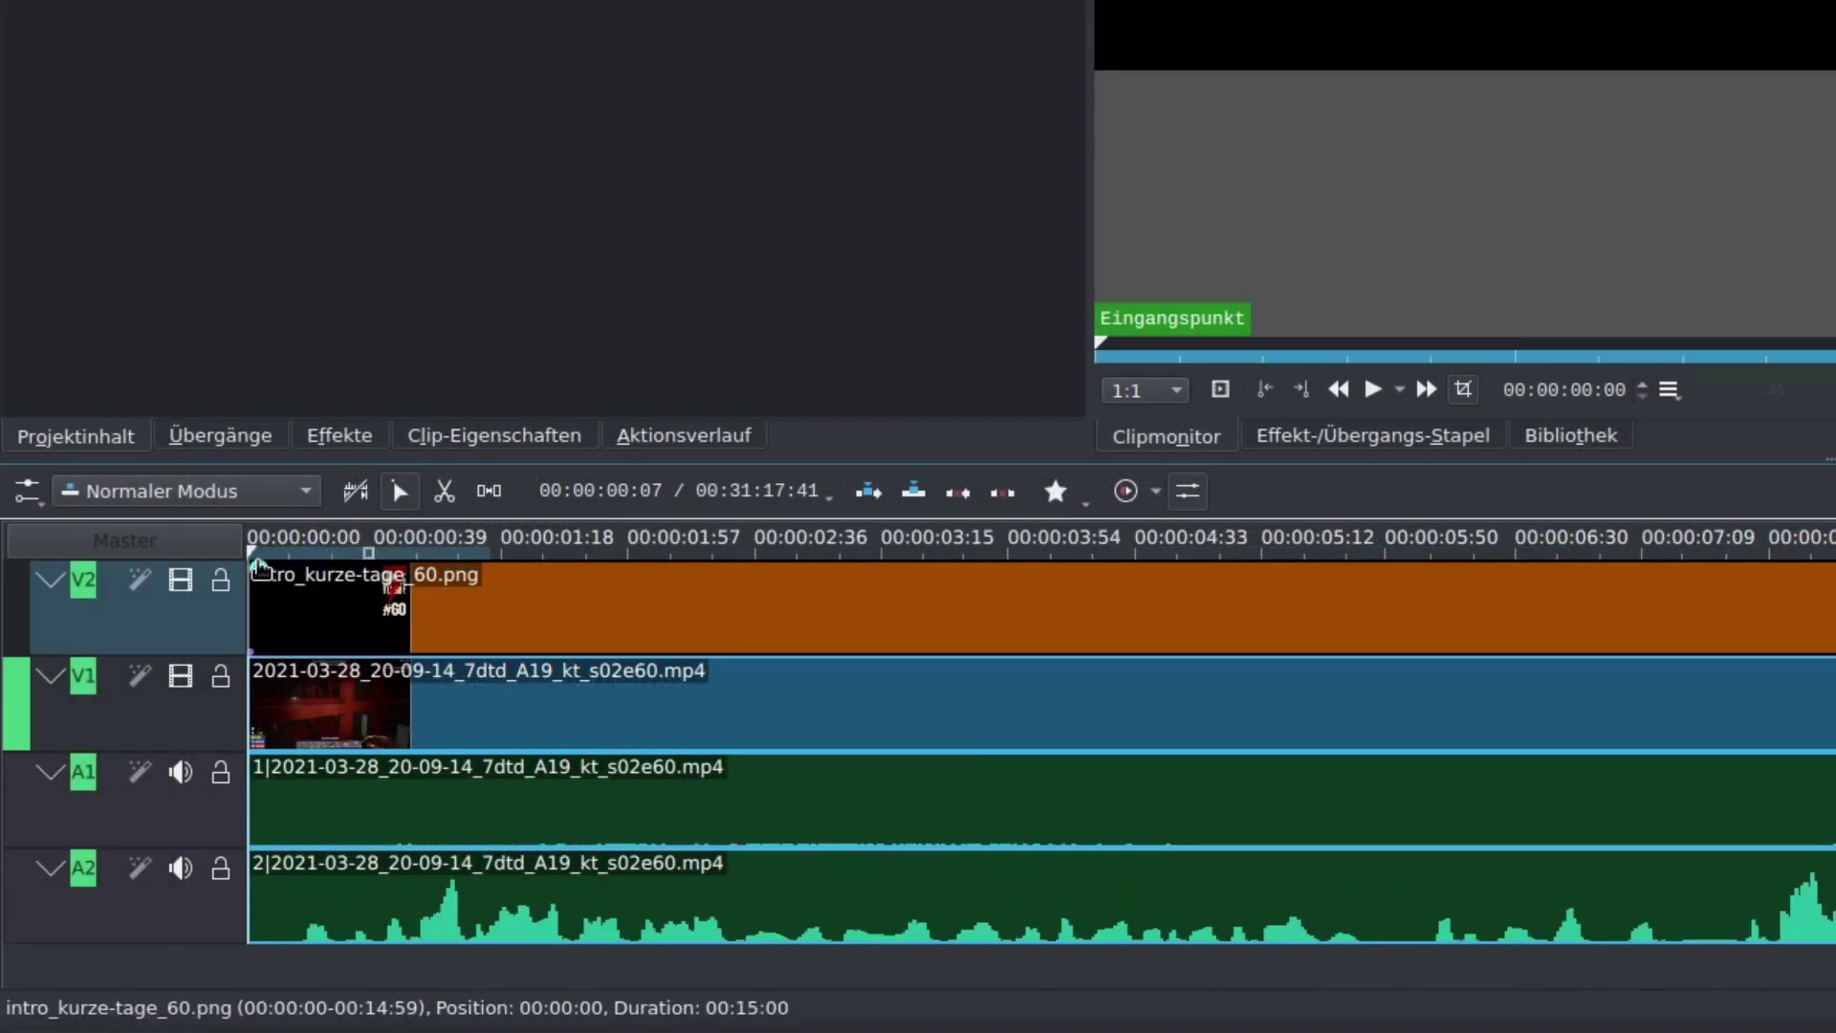
mouse_move(256, 574)
left_mouse_down()
mouse_move(383, 574)
mouse_move(673, 633)
mouse_move(992, 644)
mouse_move(1020, 666)
left_mouse_up()
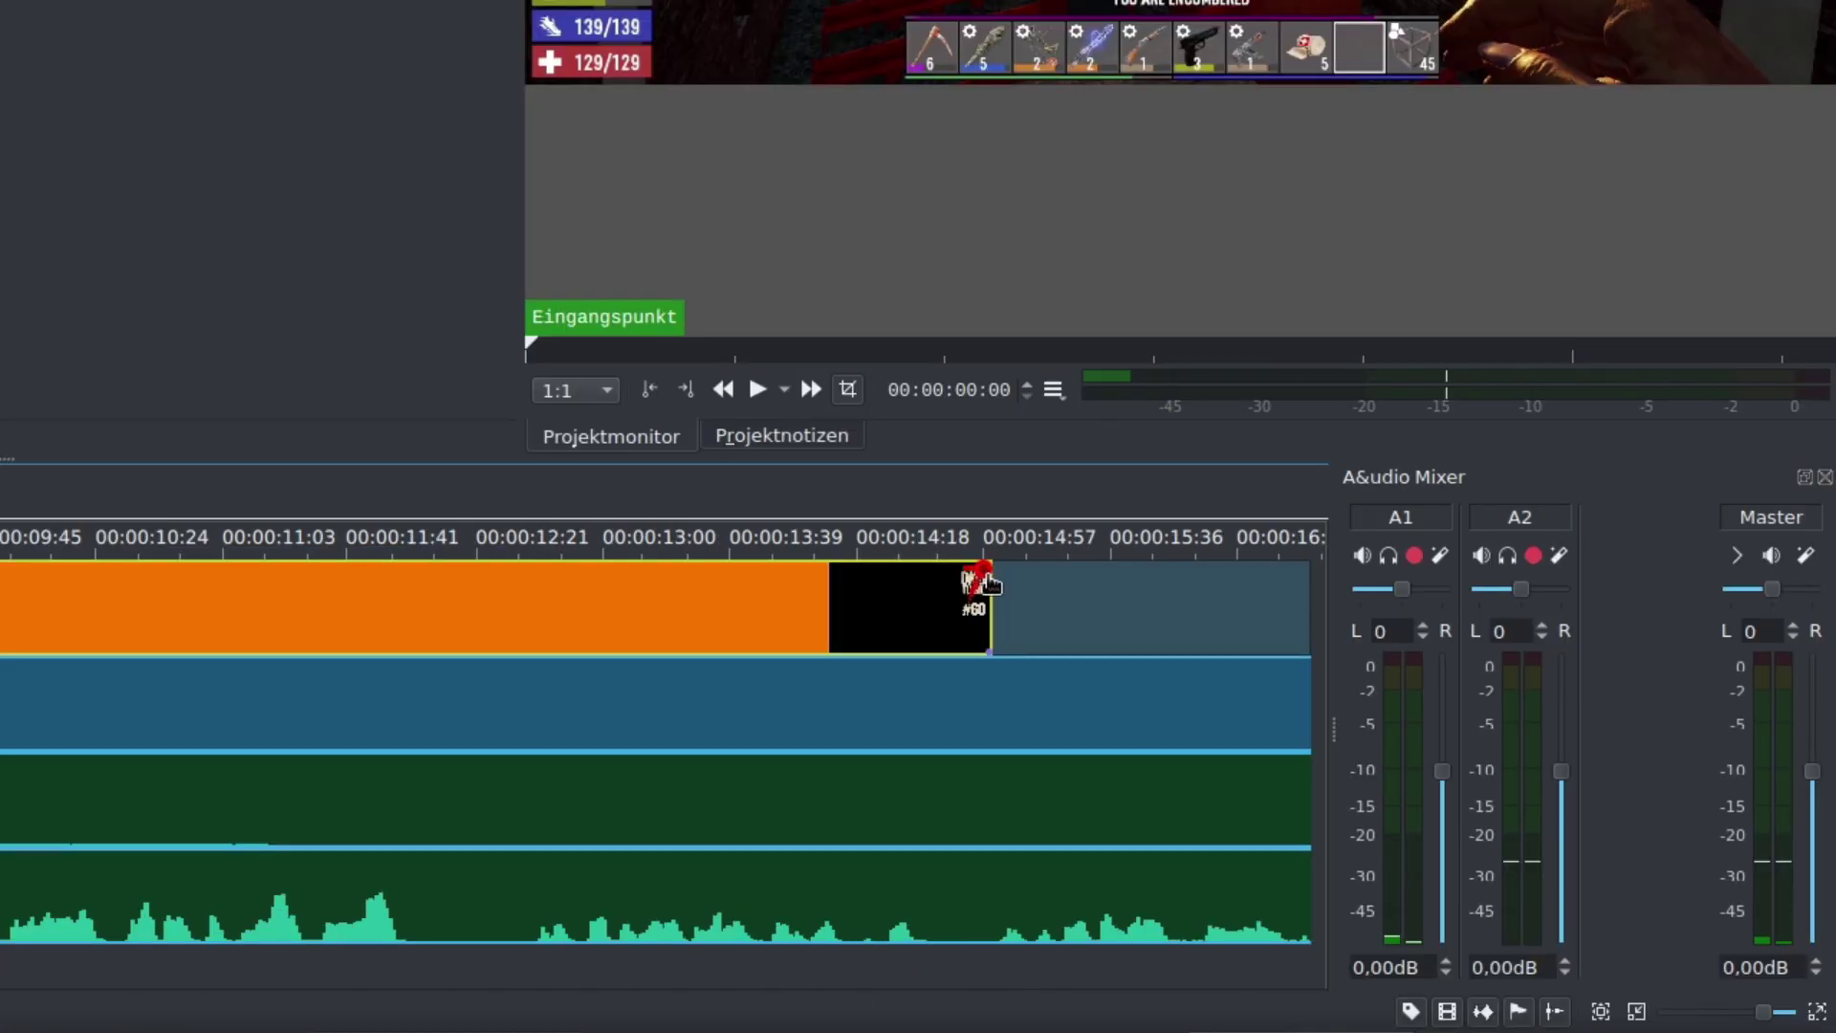
left_click_drag(976, 571, 215, 547)
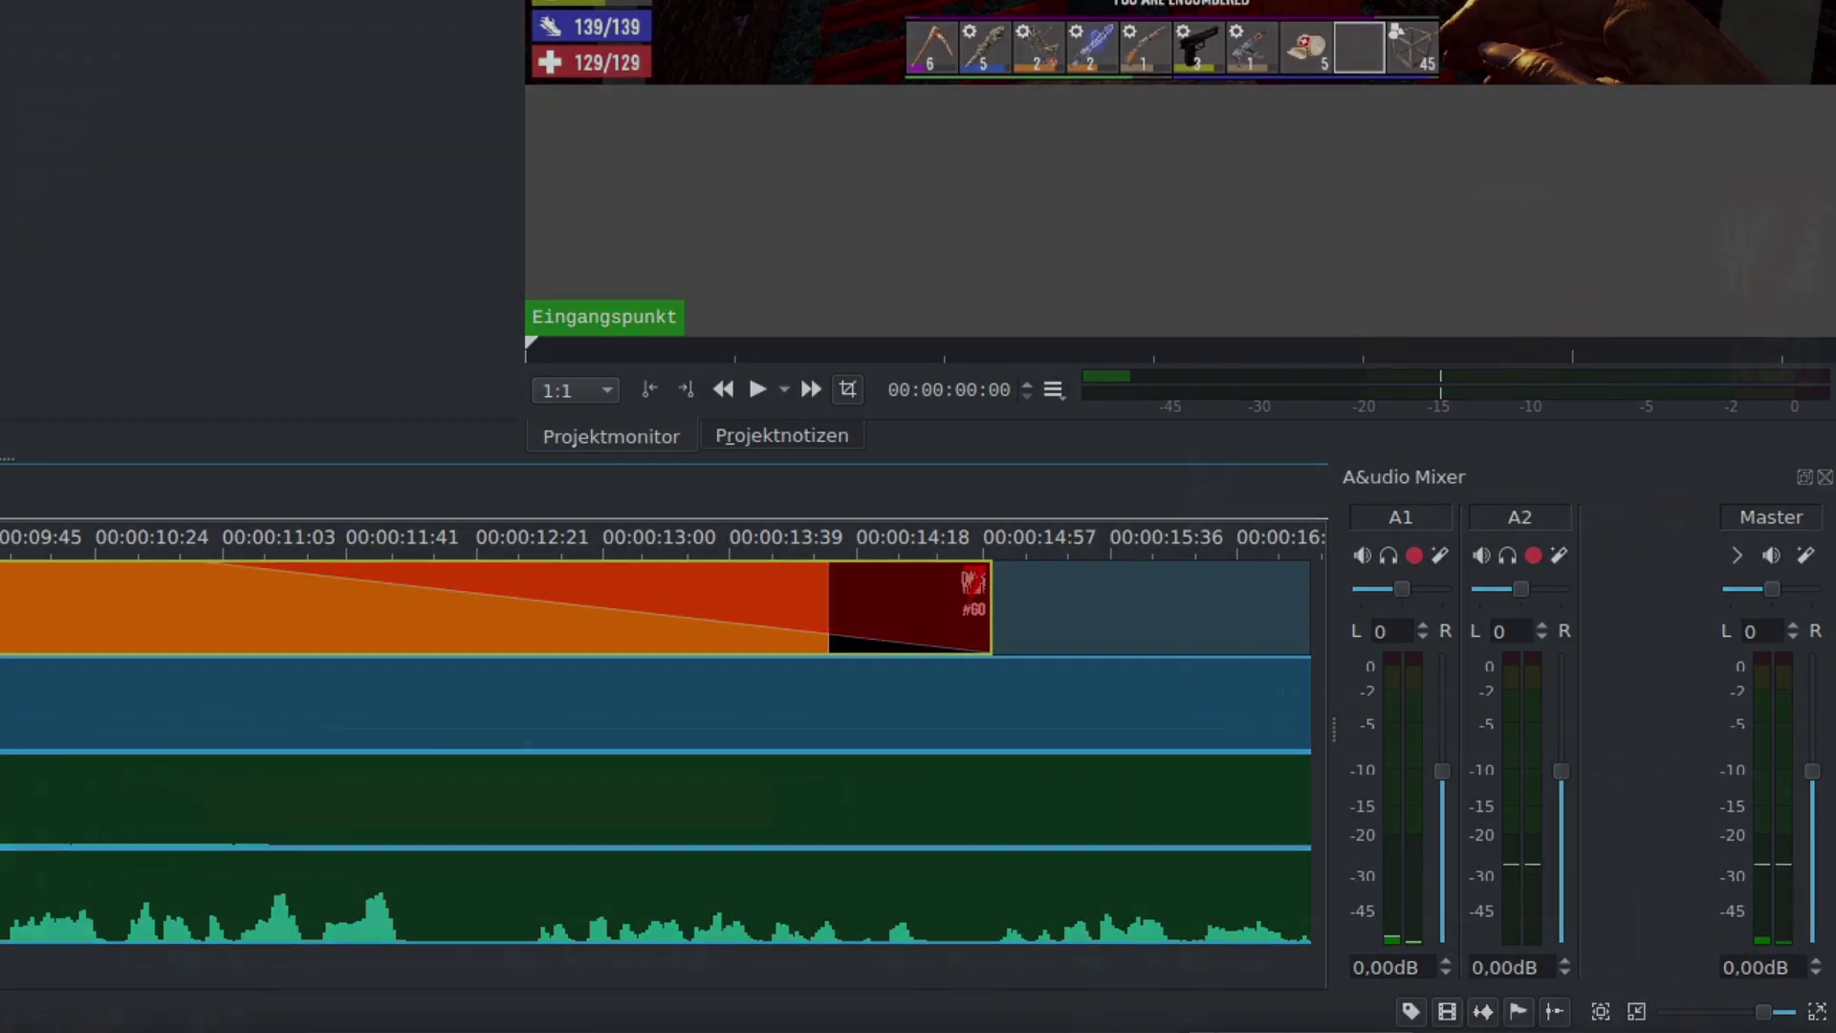
Apply the Transformieren effect from Transform, Distort and Perspective to the intro image clip on V2.
left_click(42, 212)
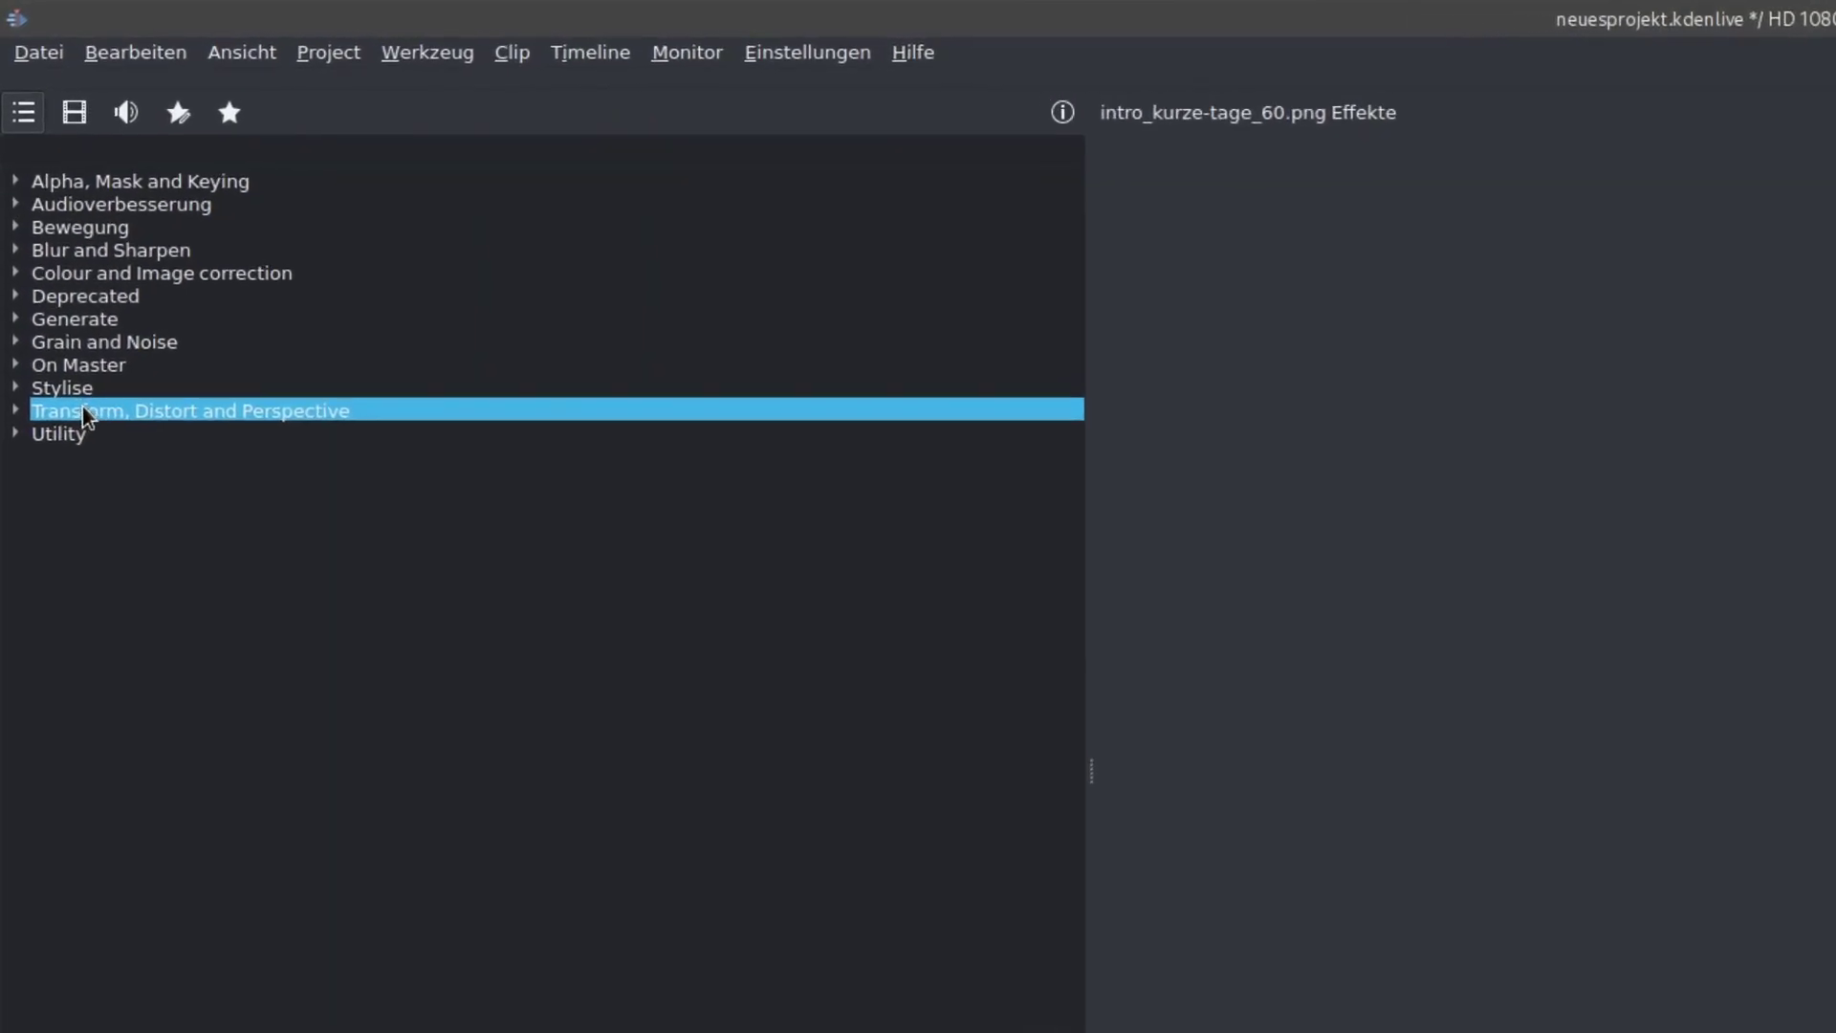
left_click(84, 416)
left_click_drag(192, 595, 195, 600)
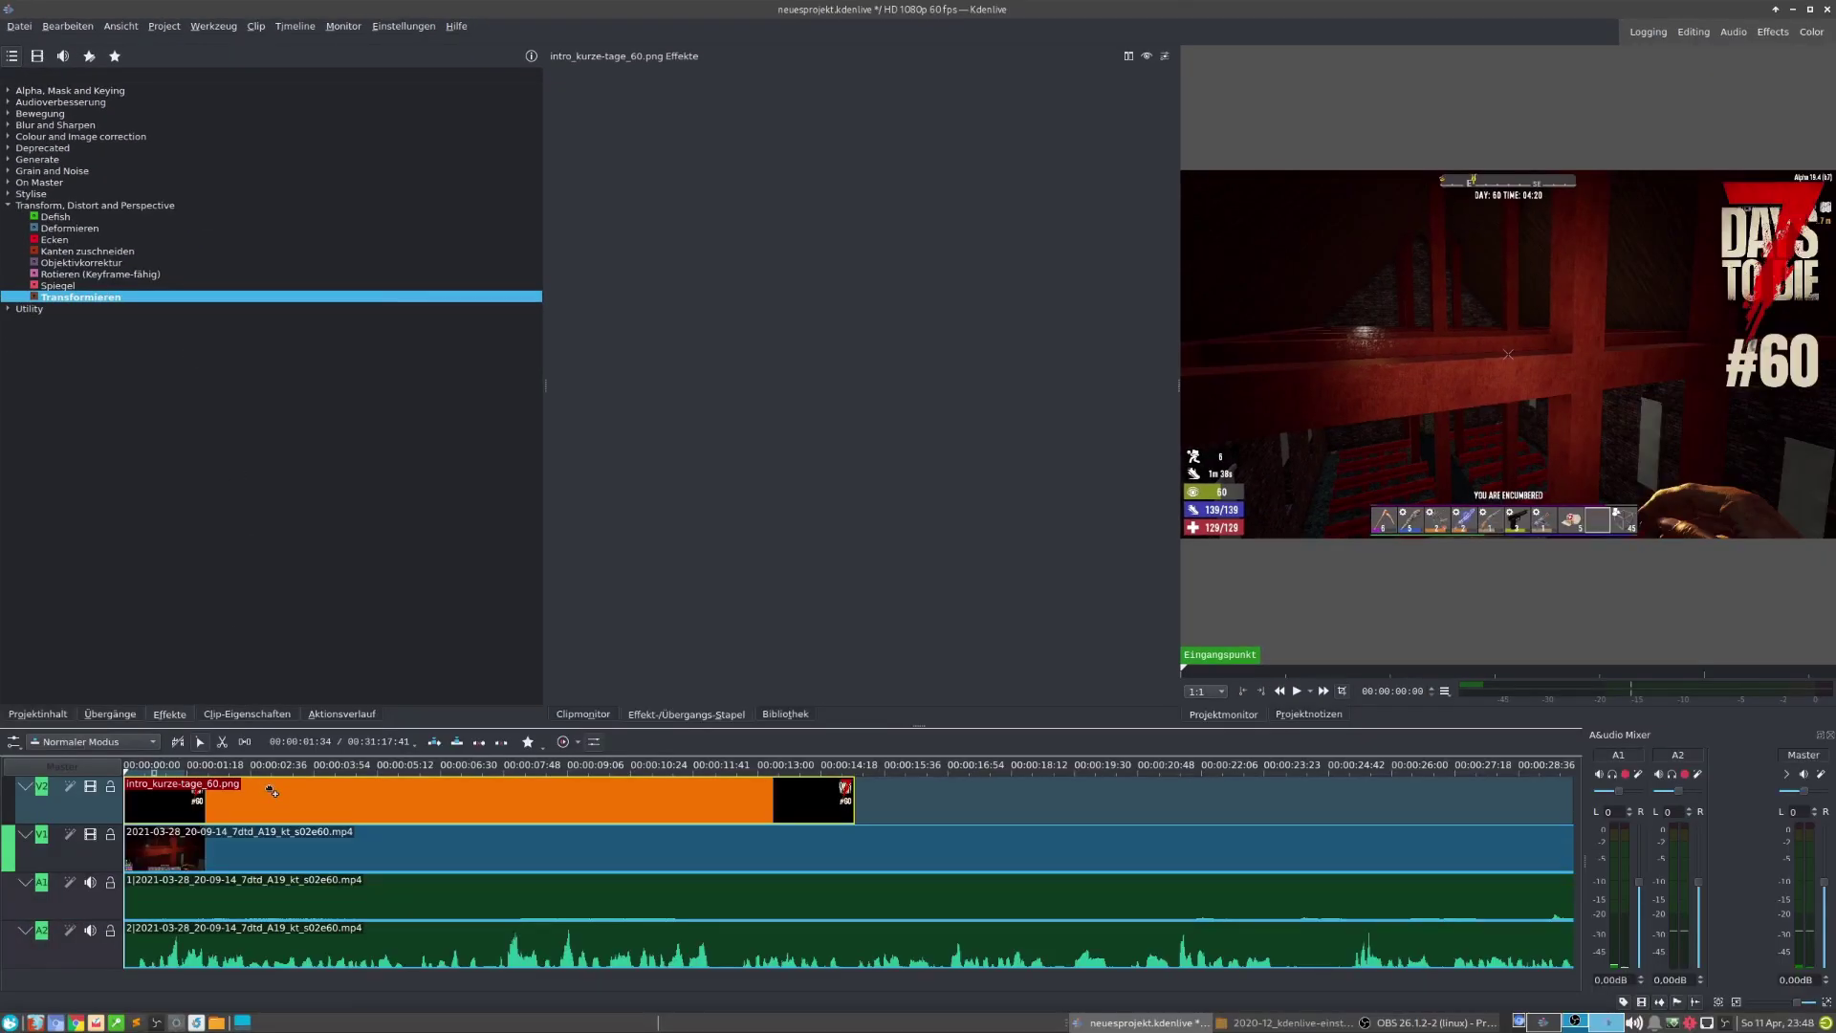
left_click_drag(276, 801, 274, 803)
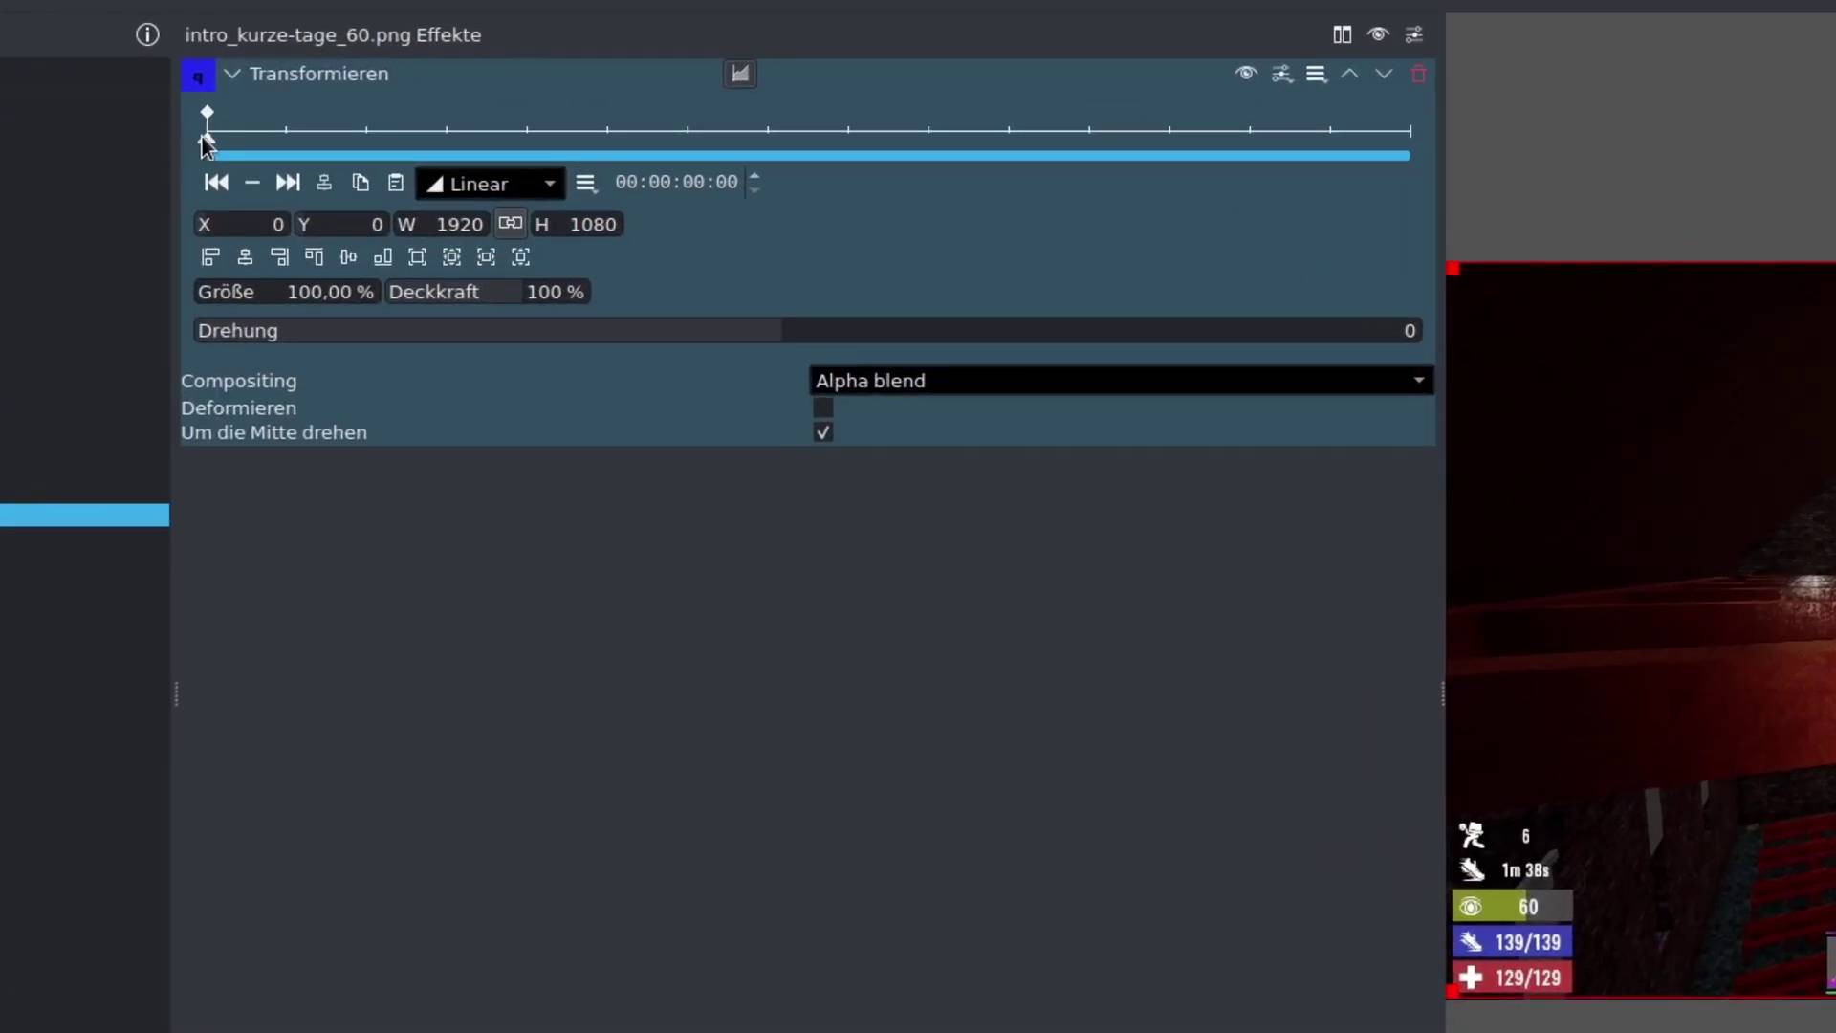
Add a Transformieren keyframe at 00:00:04:00 and set the opacity of the first keyframe to 0 %.
left_click(214, 145)
left_click_drag(306, 146, 527, 177)
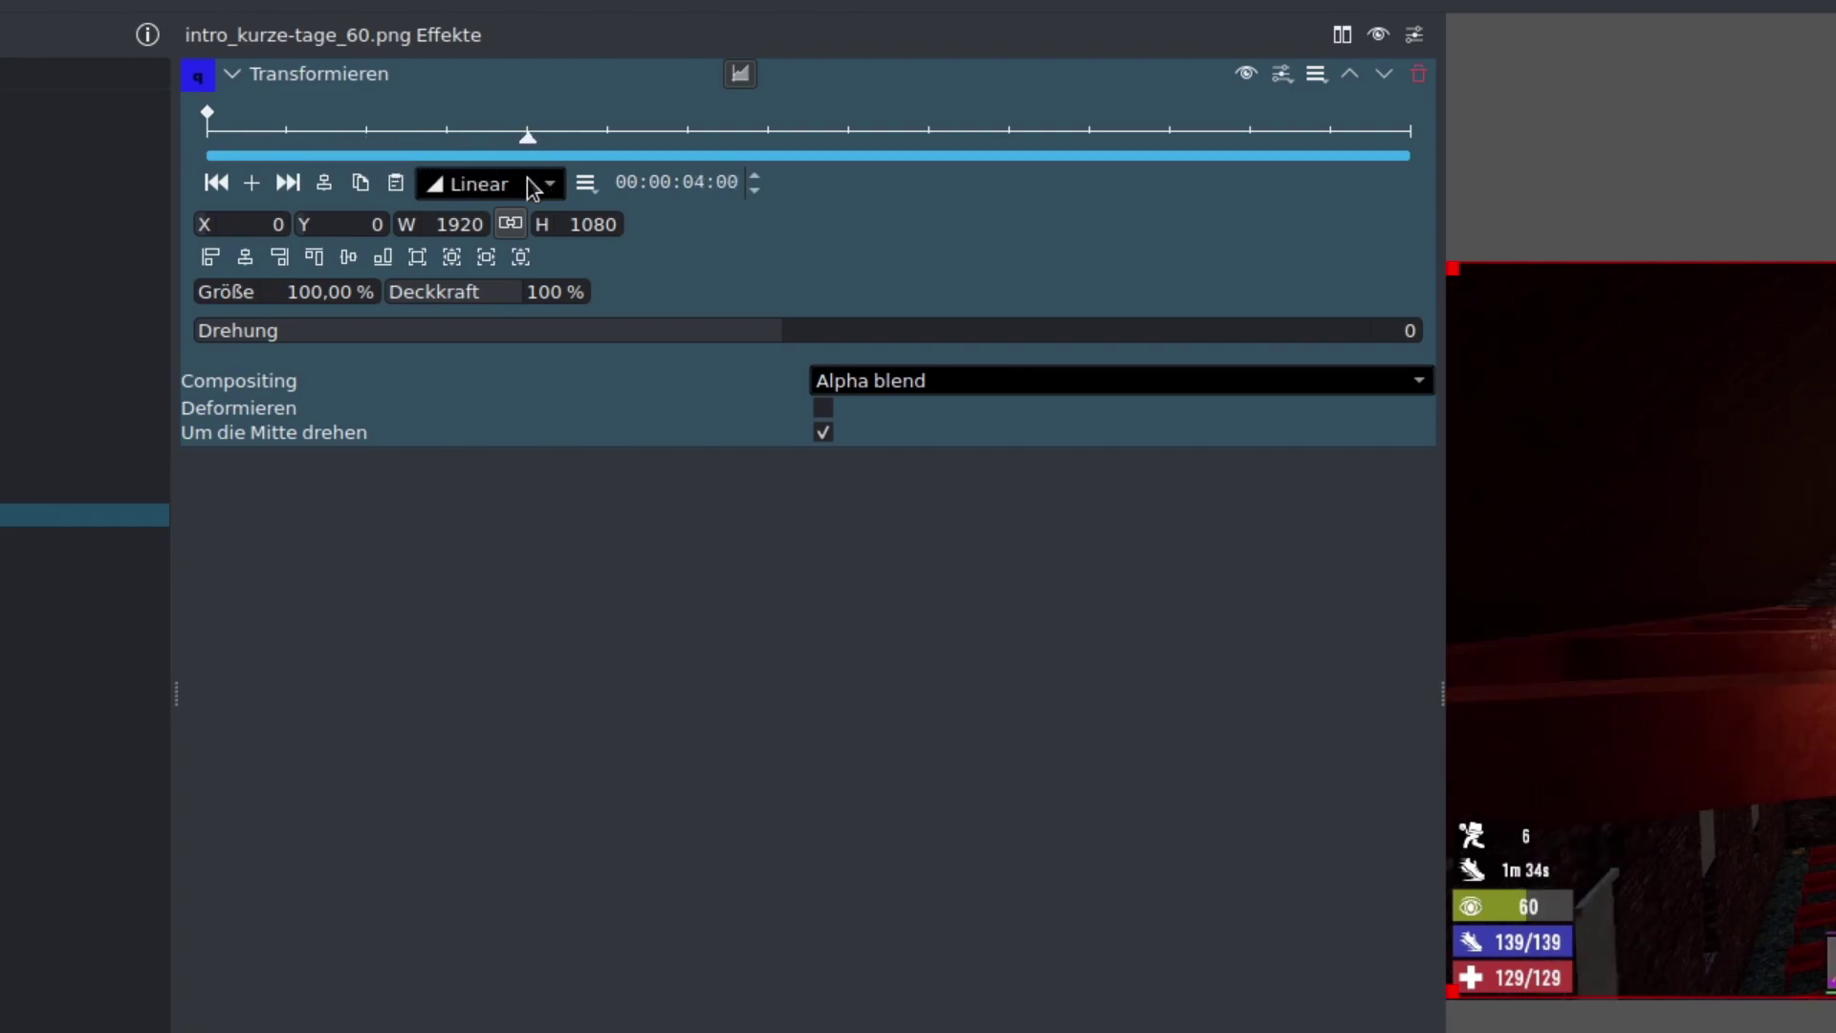
left_click(253, 185)
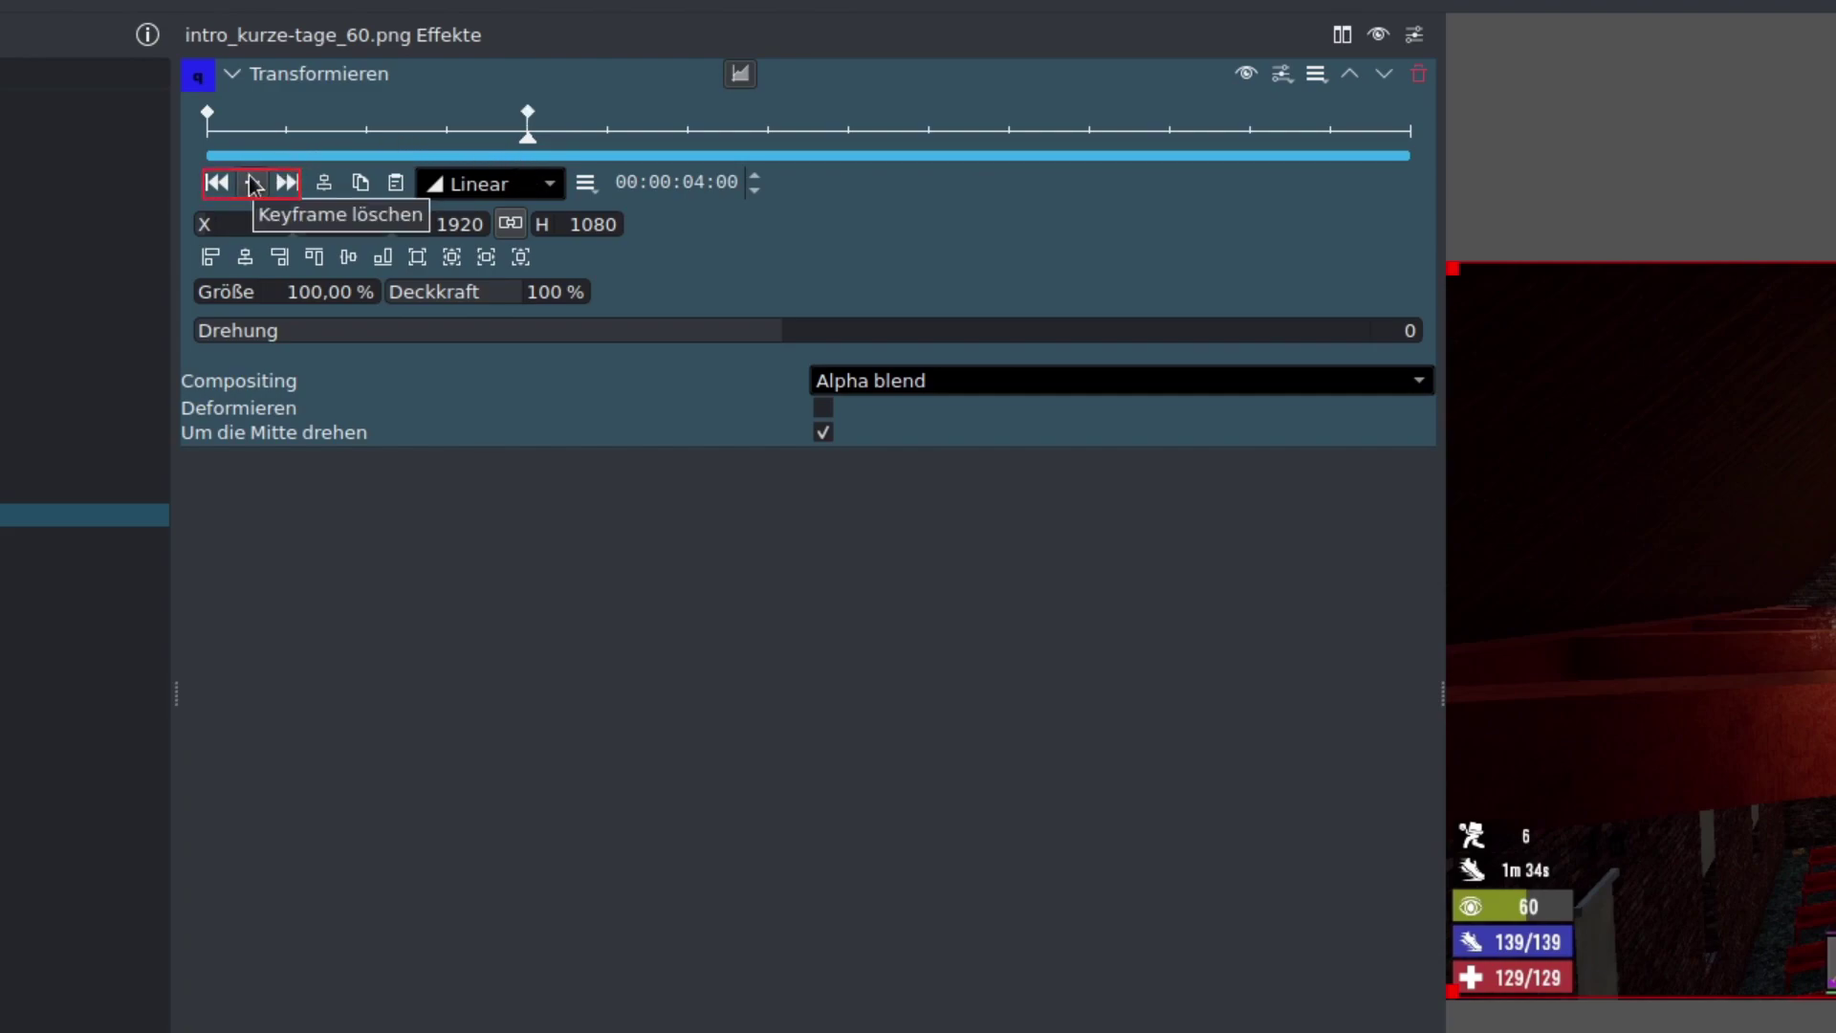
left_click(209, 114)
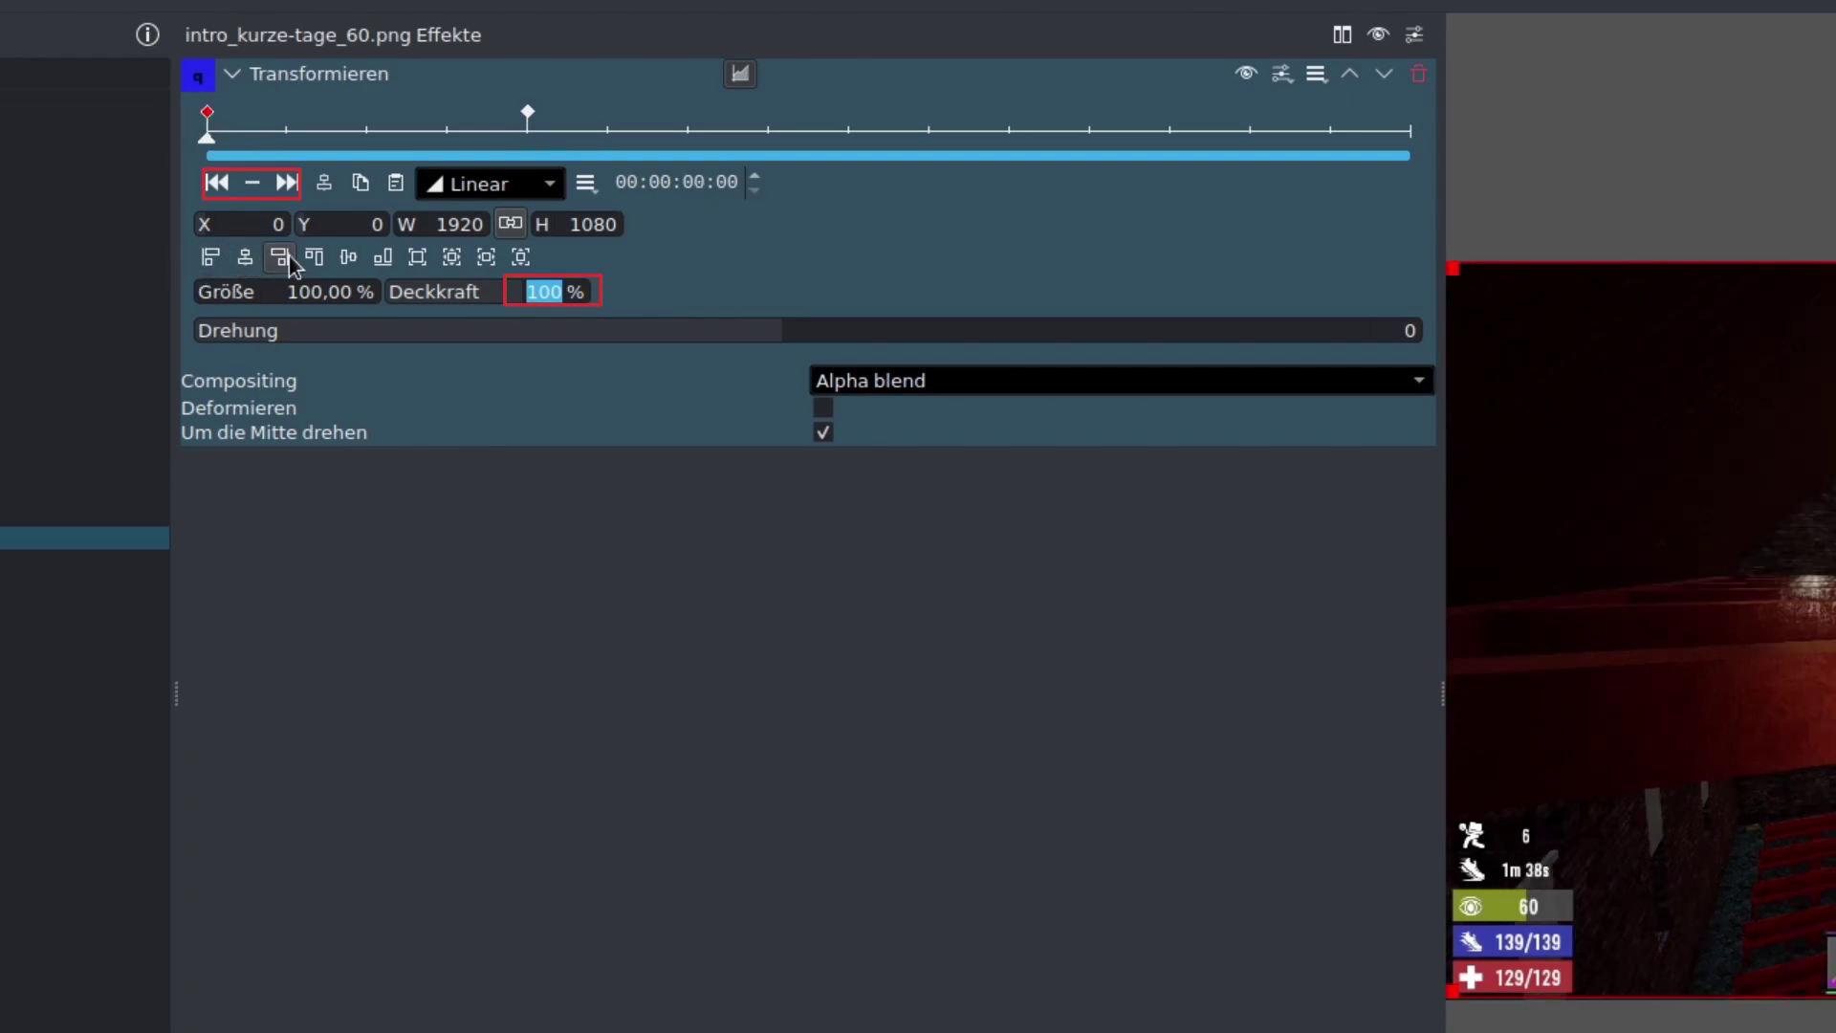
left_click_drag(414, 277, 402, 307)
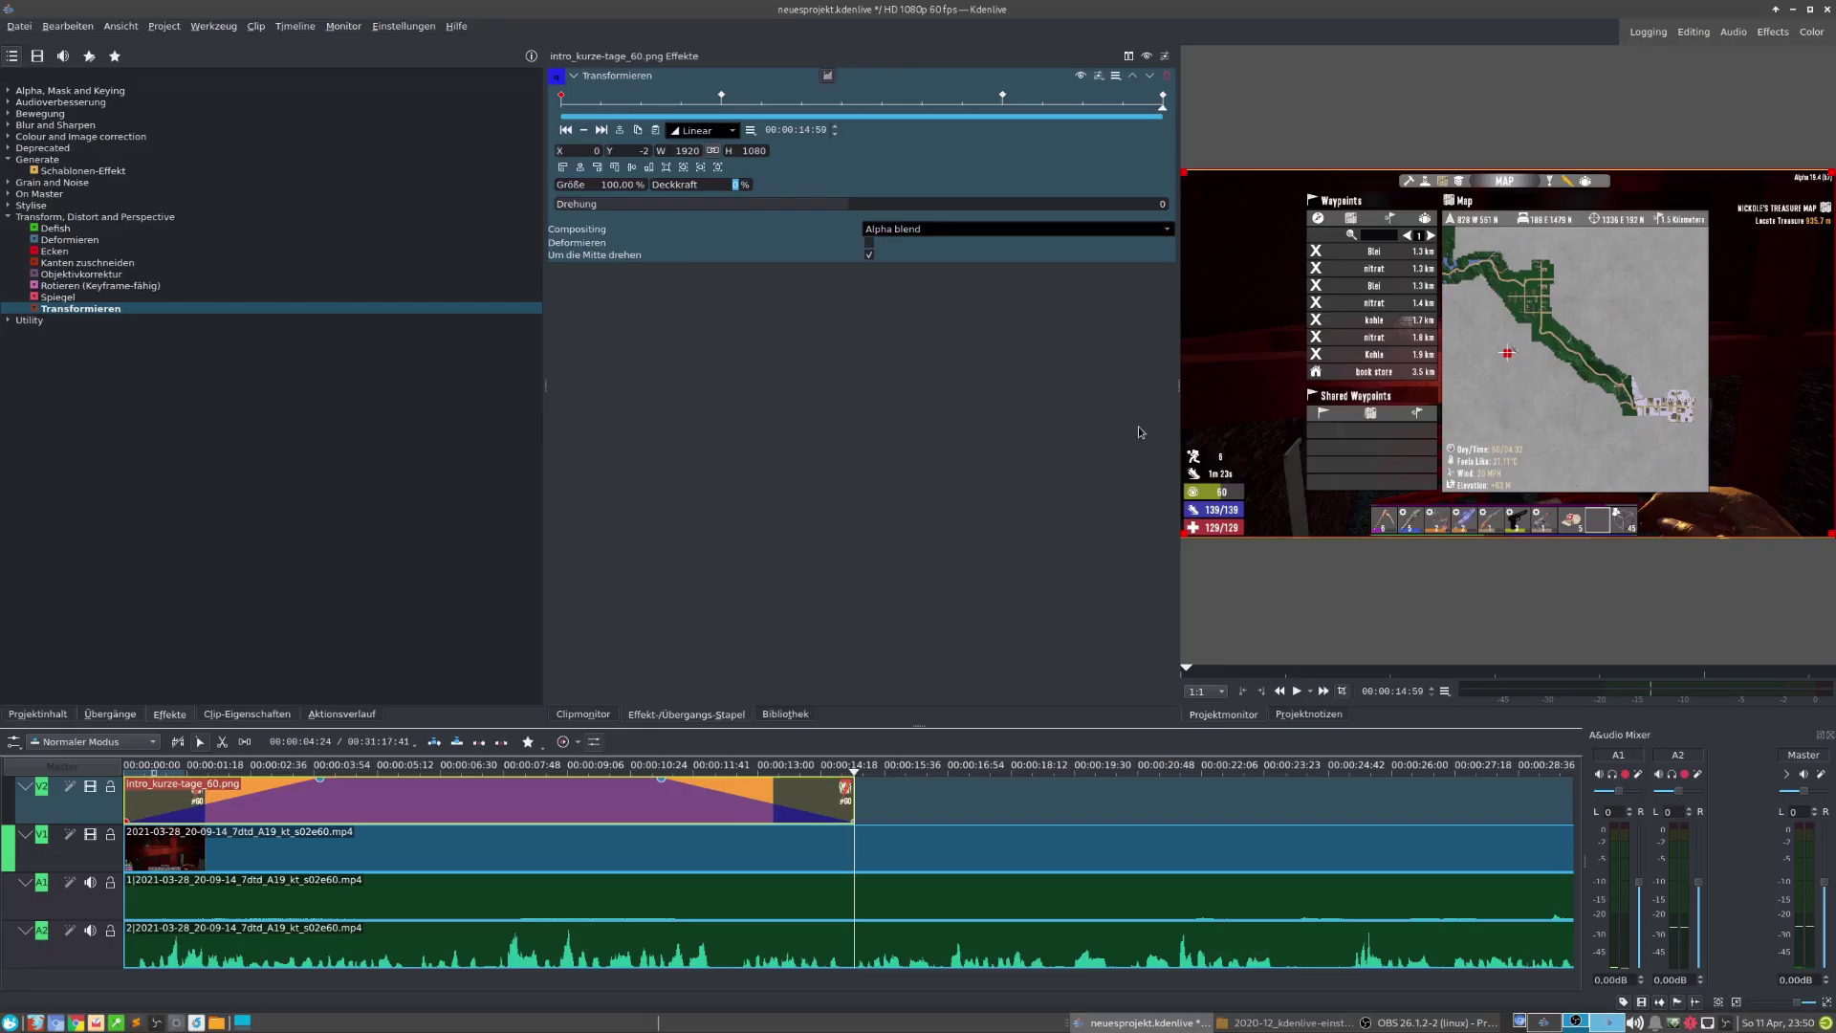
Play the timeline from its start to preview the intro image's opacity animation.
left_click(125, 770)
key("space")
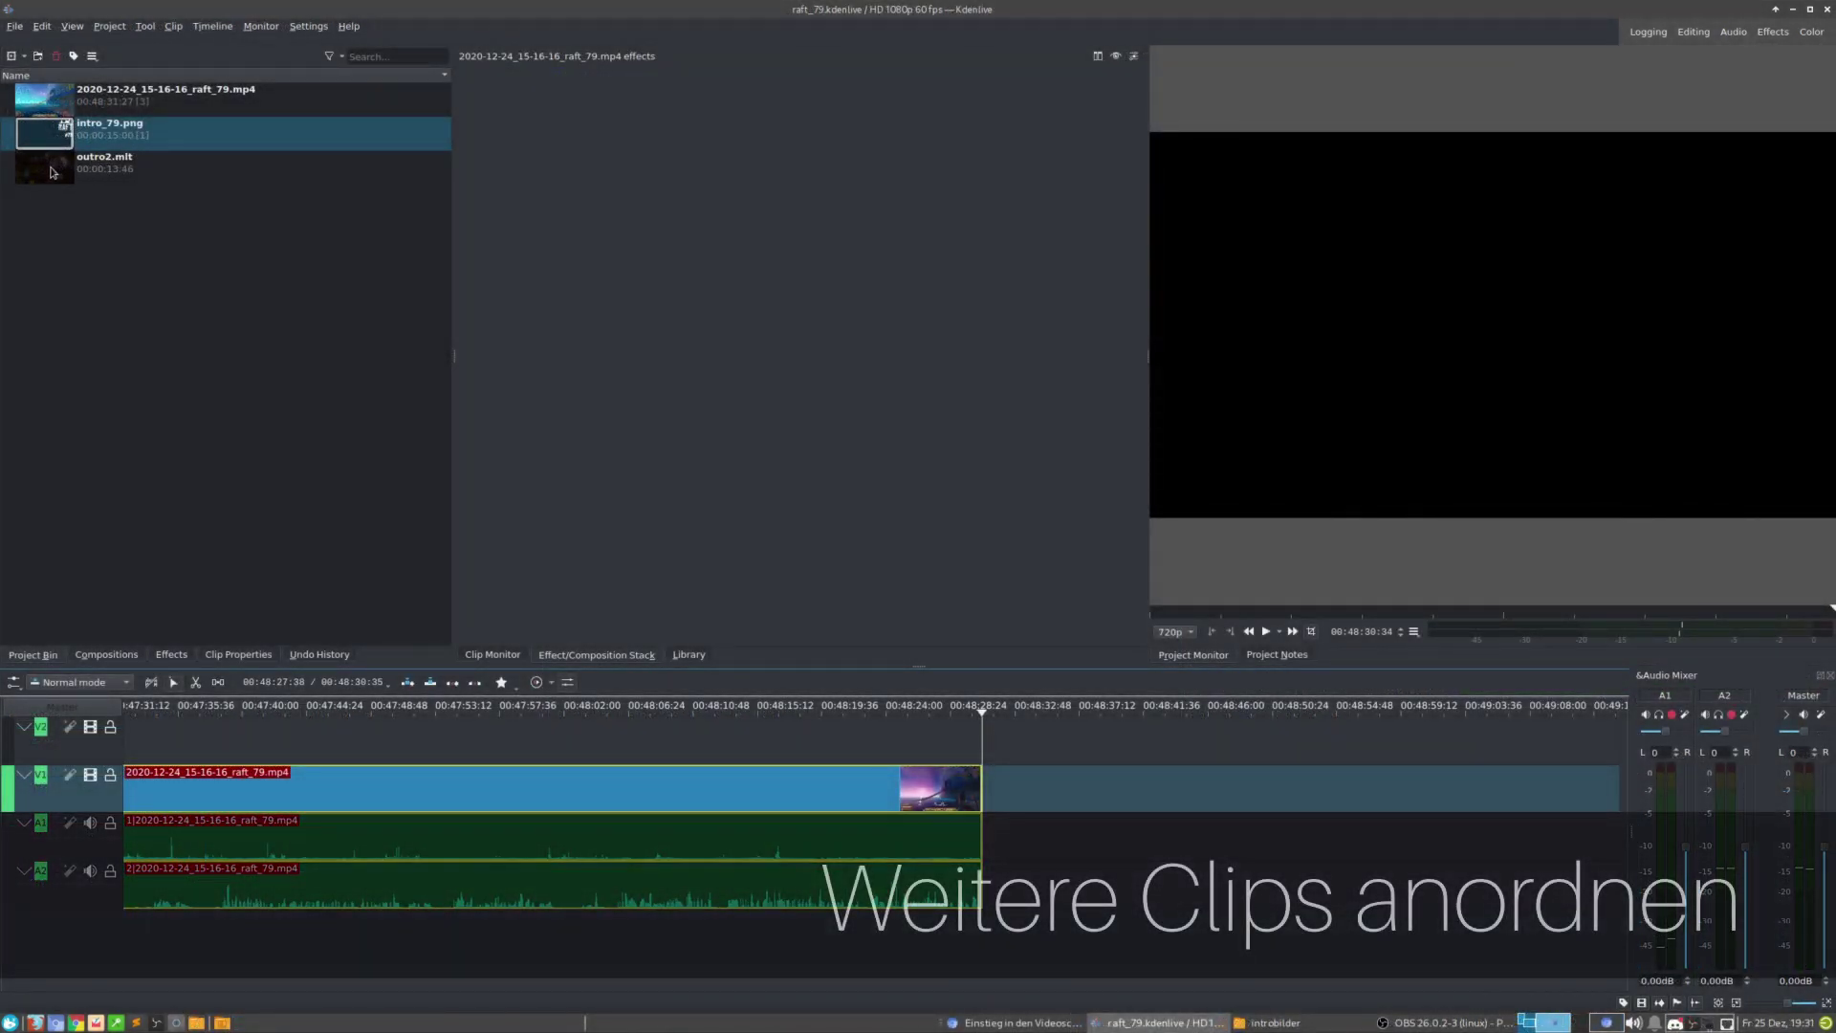
Place outro2.mlt on V2 at the end of the main clip and give it a fade-in of about 3 seconds.
left_click_drag(220, 167, 988, 752)
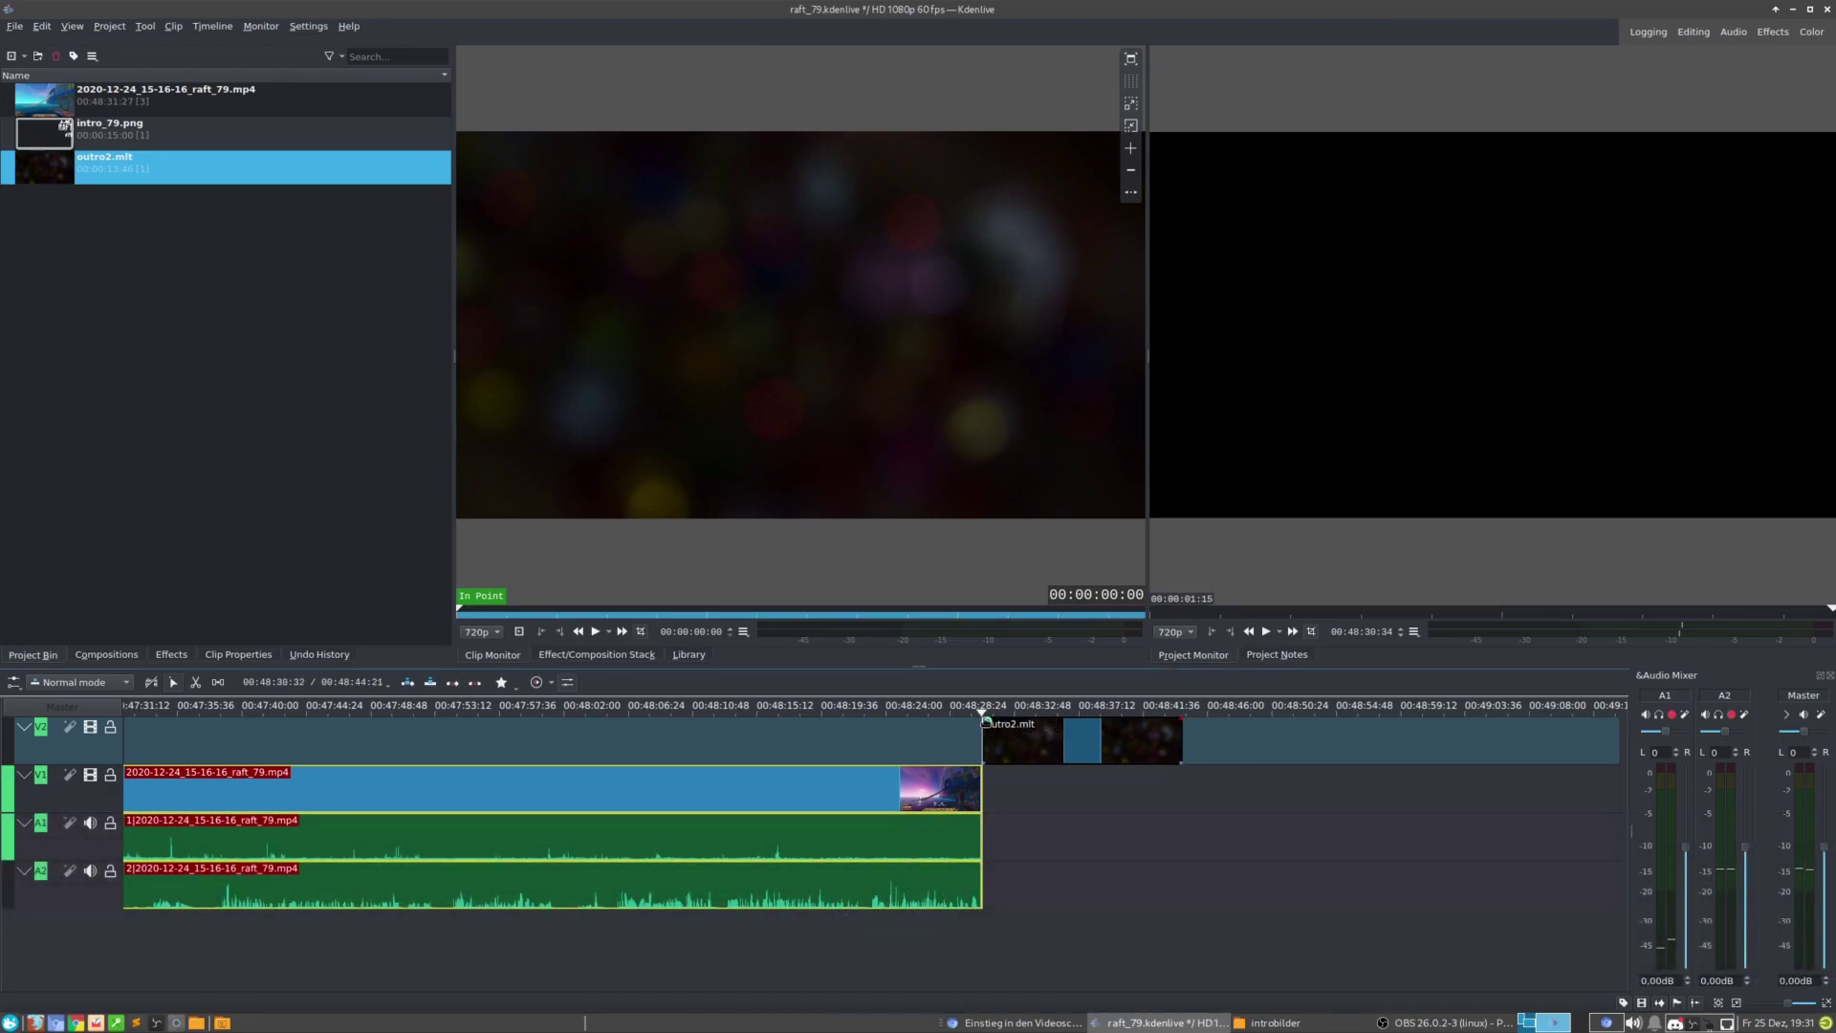
left_click_drag(985, 720, 1028, 730)
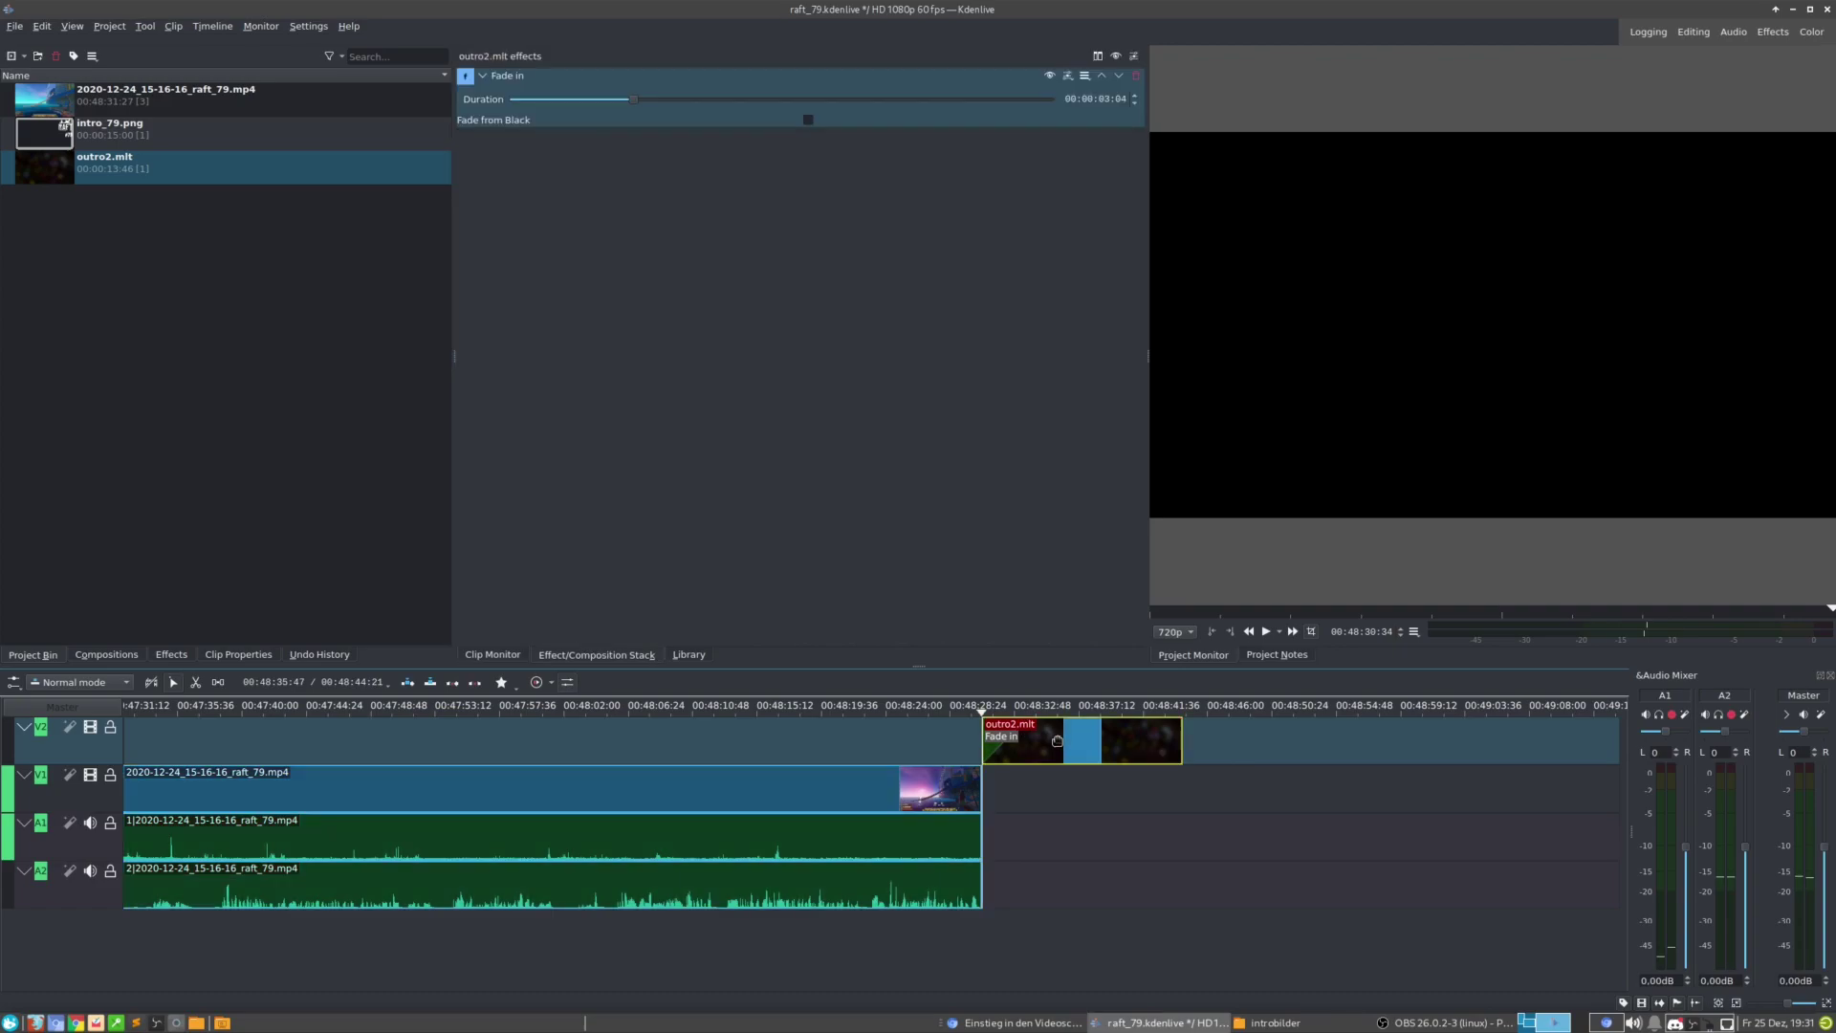
left_click(1132, 102)
left_click(1132, 103)
left_click(1133, 102)
Move outro2.mlt earlier on V2 so that its fade-in overlaps the end of the main clip.
left_click_drag(1113, 758, 1051, 746)
scroll(1089, 756, "up", 1)
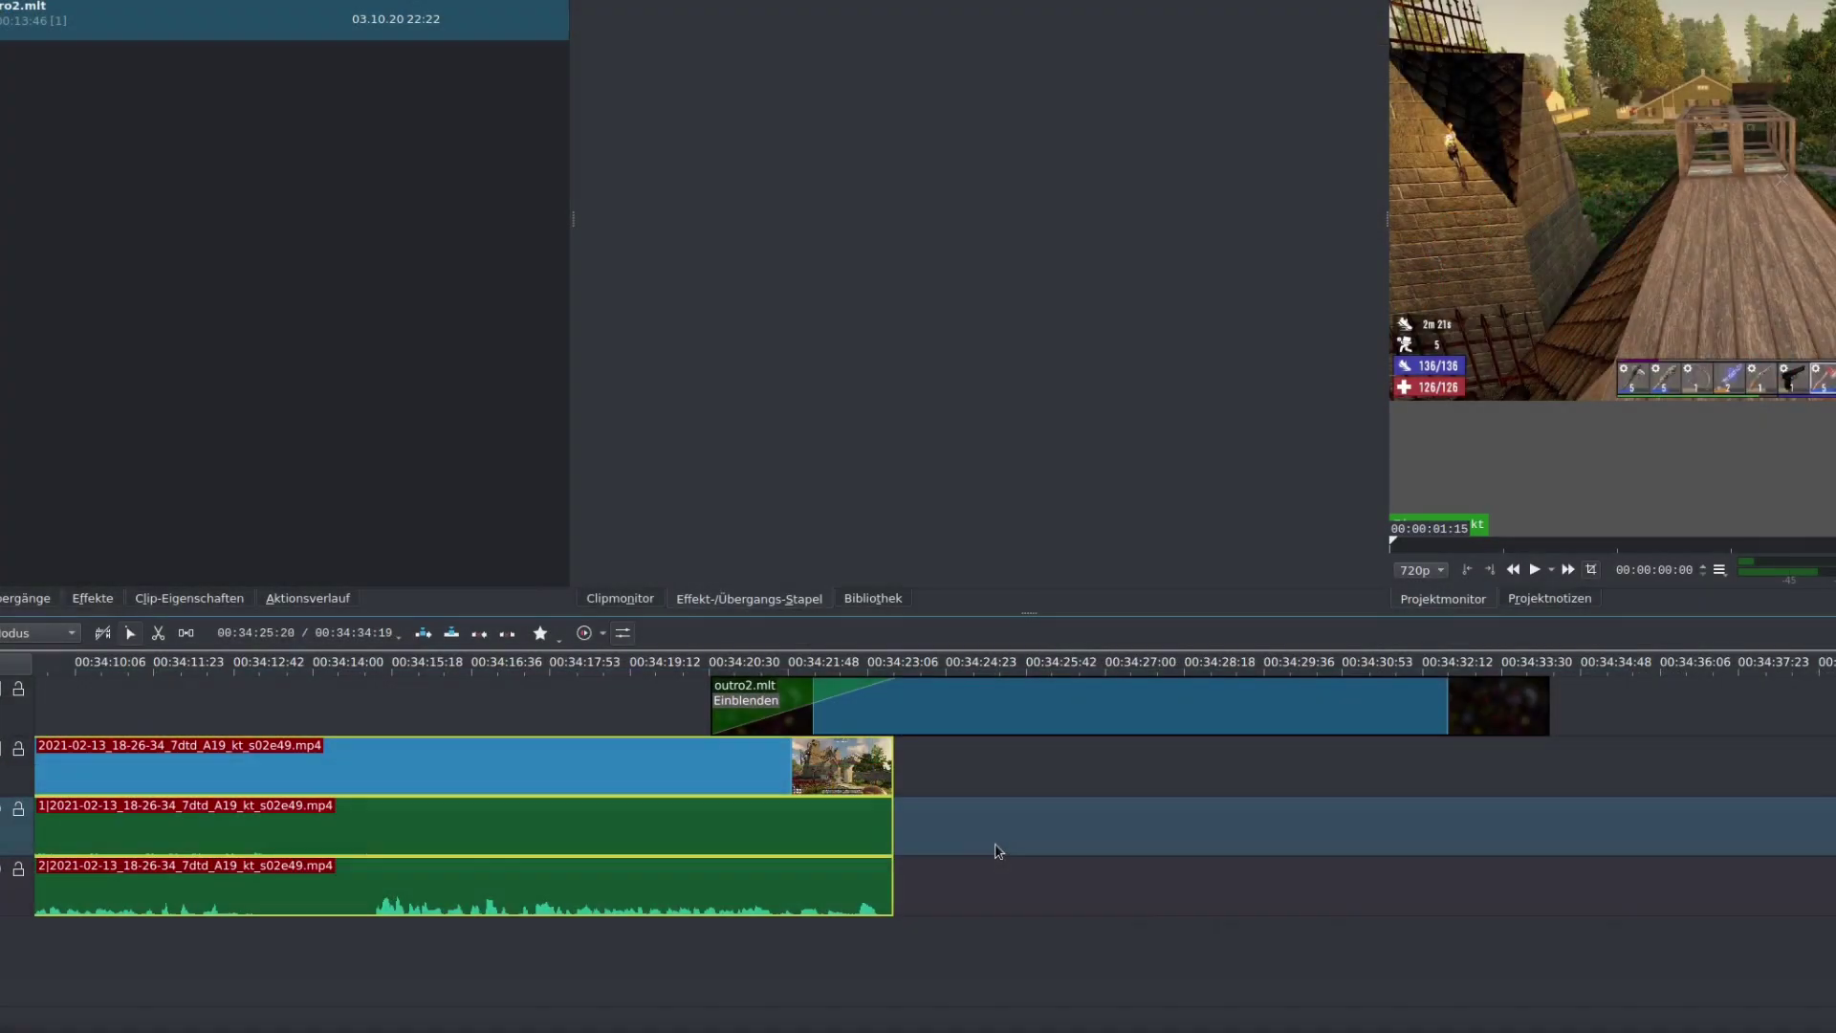
scroll(997, 851, "left", 3)
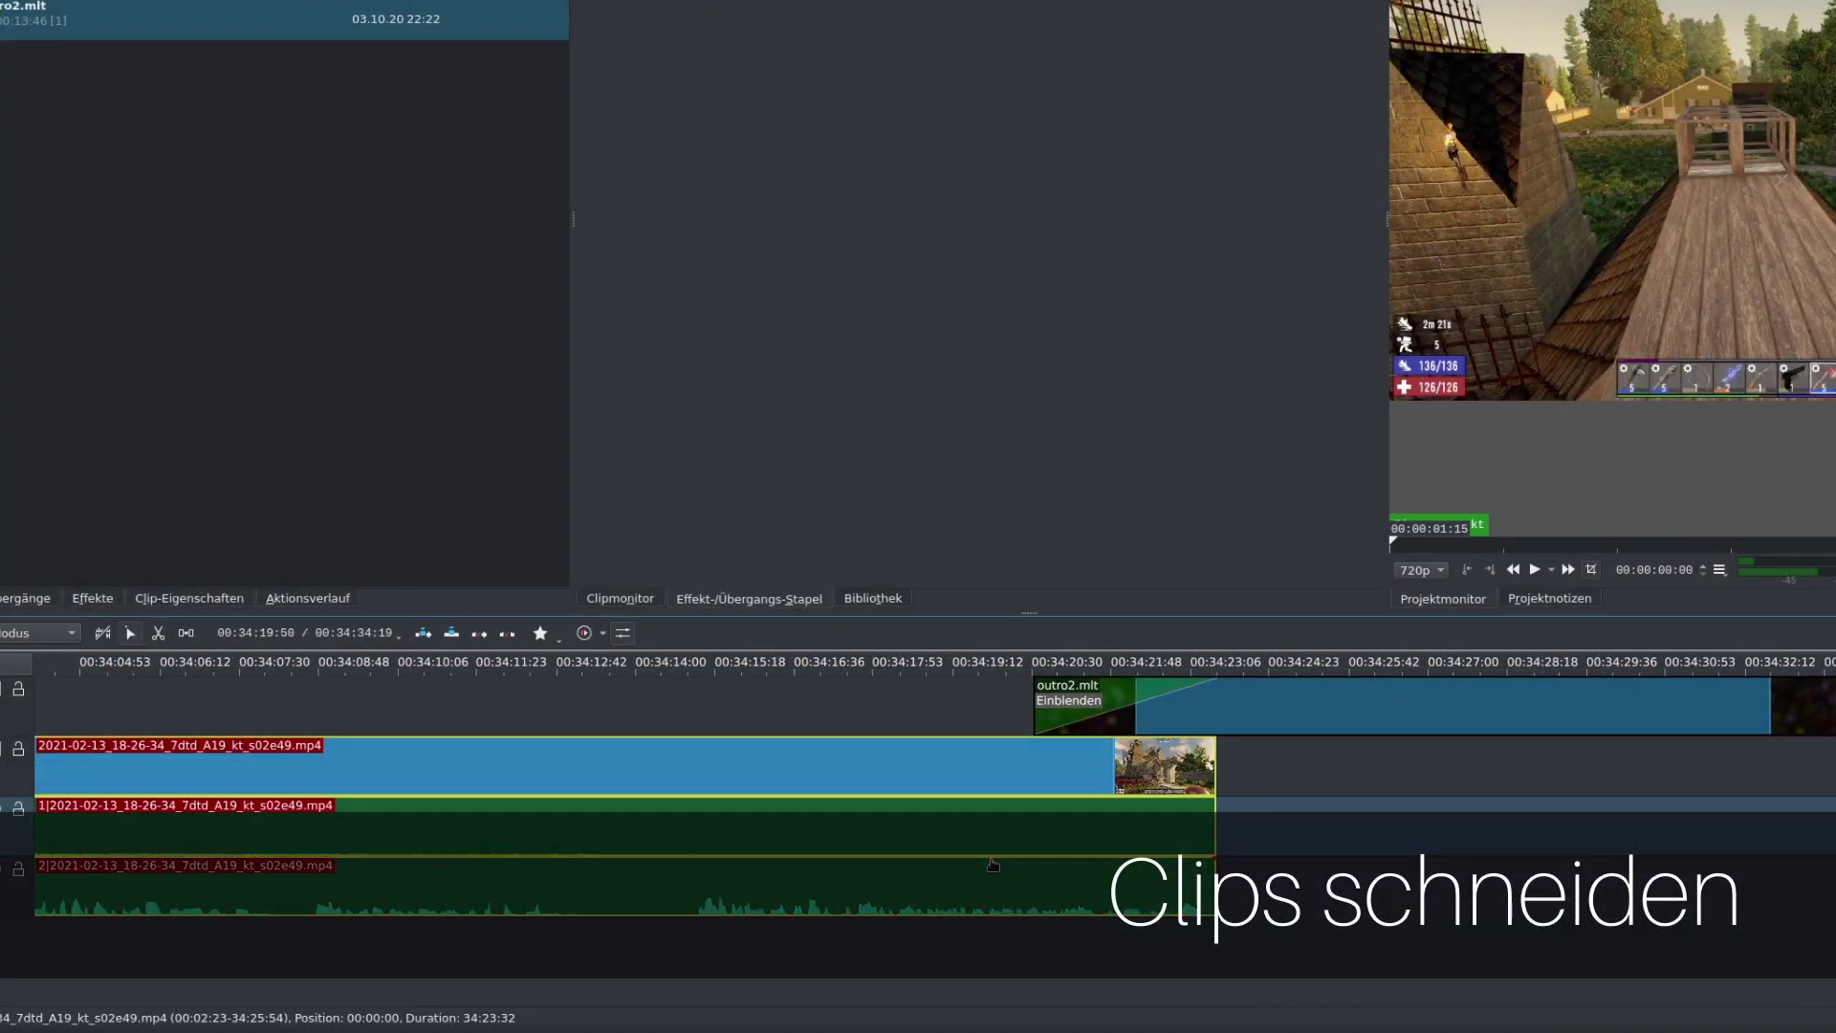
left_click(121, 752)
left_click(123, 787)
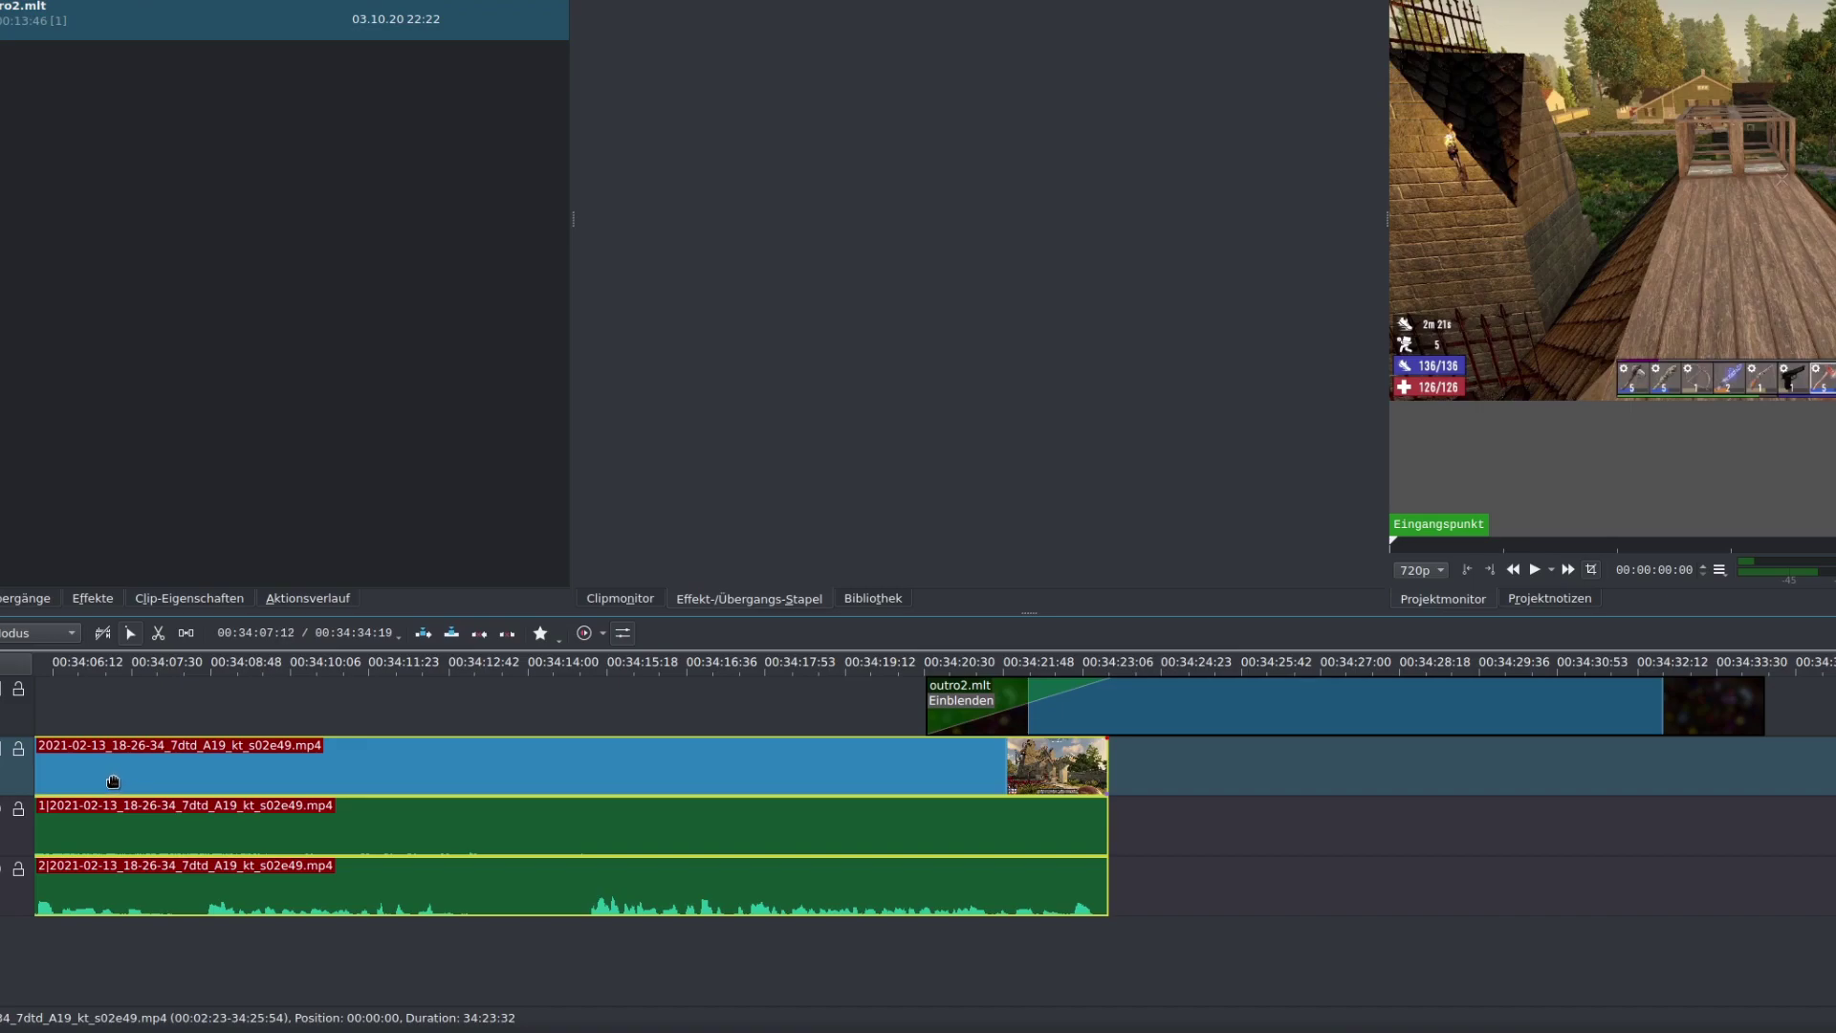
scroll(984, 852, "down", 3)
scroll(993, 864, "up", 4)
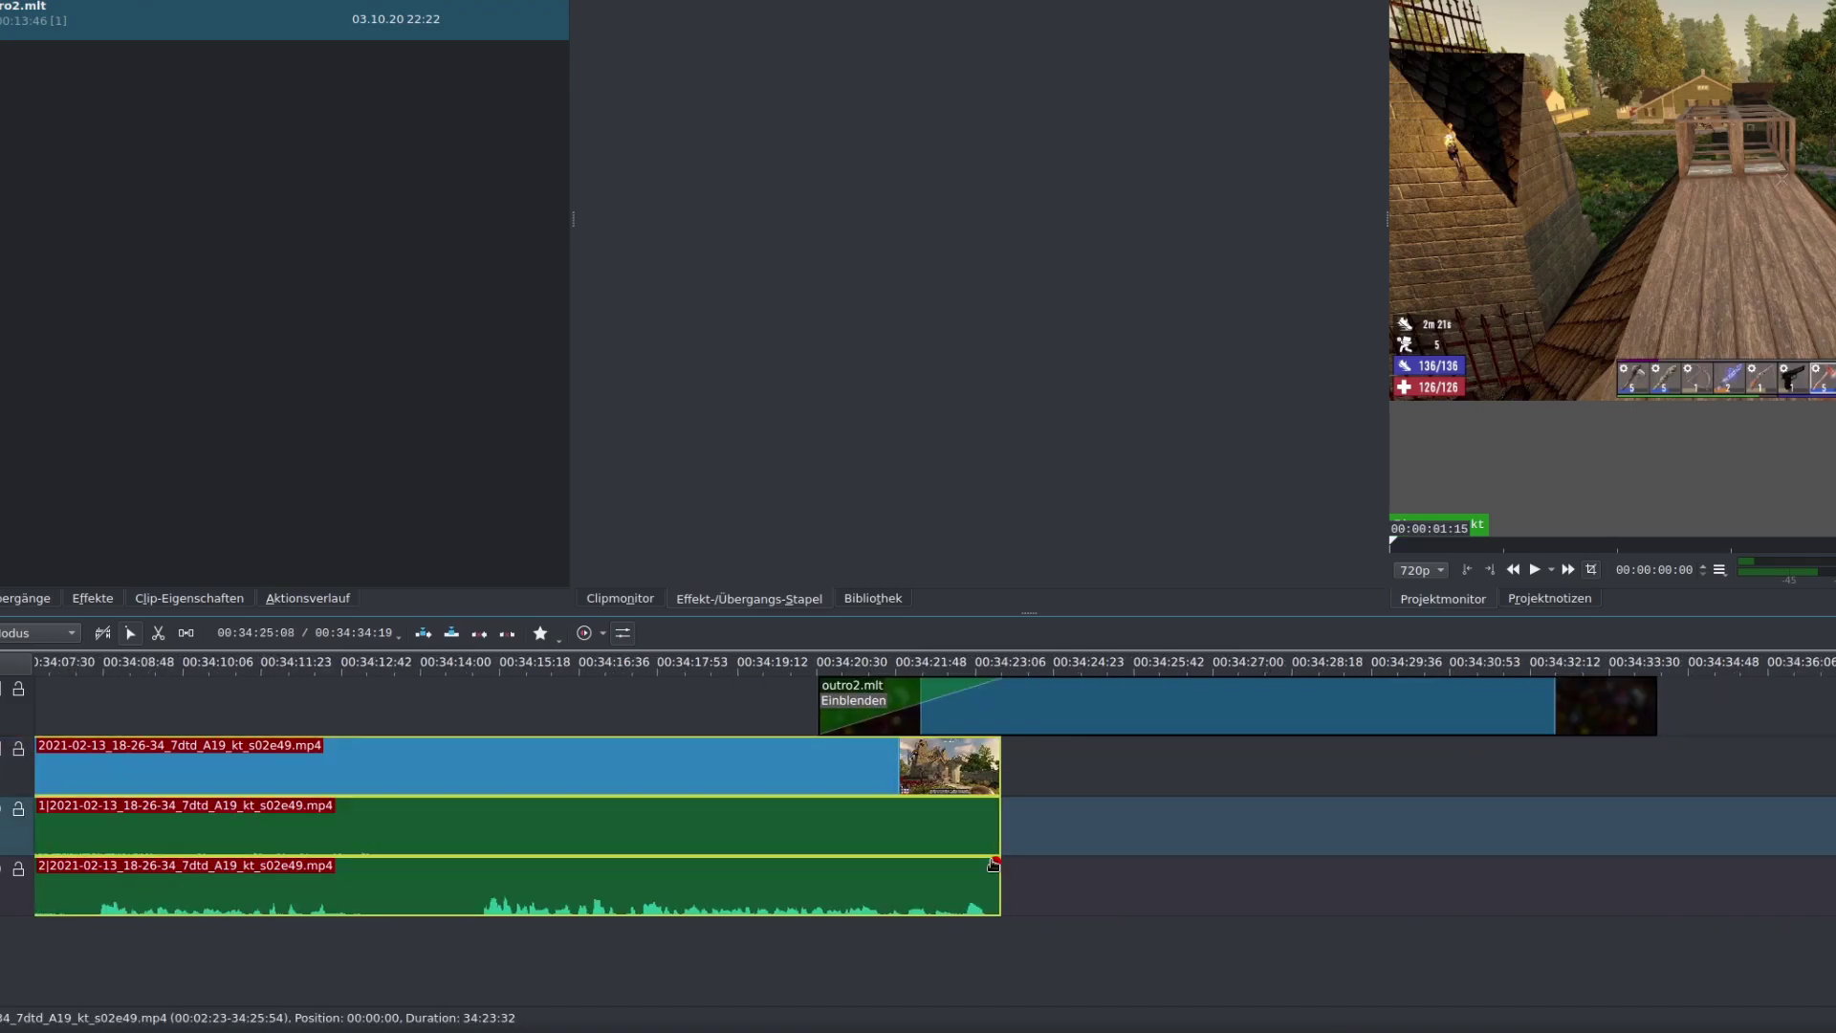
scroll(993, 864, "down", 1)
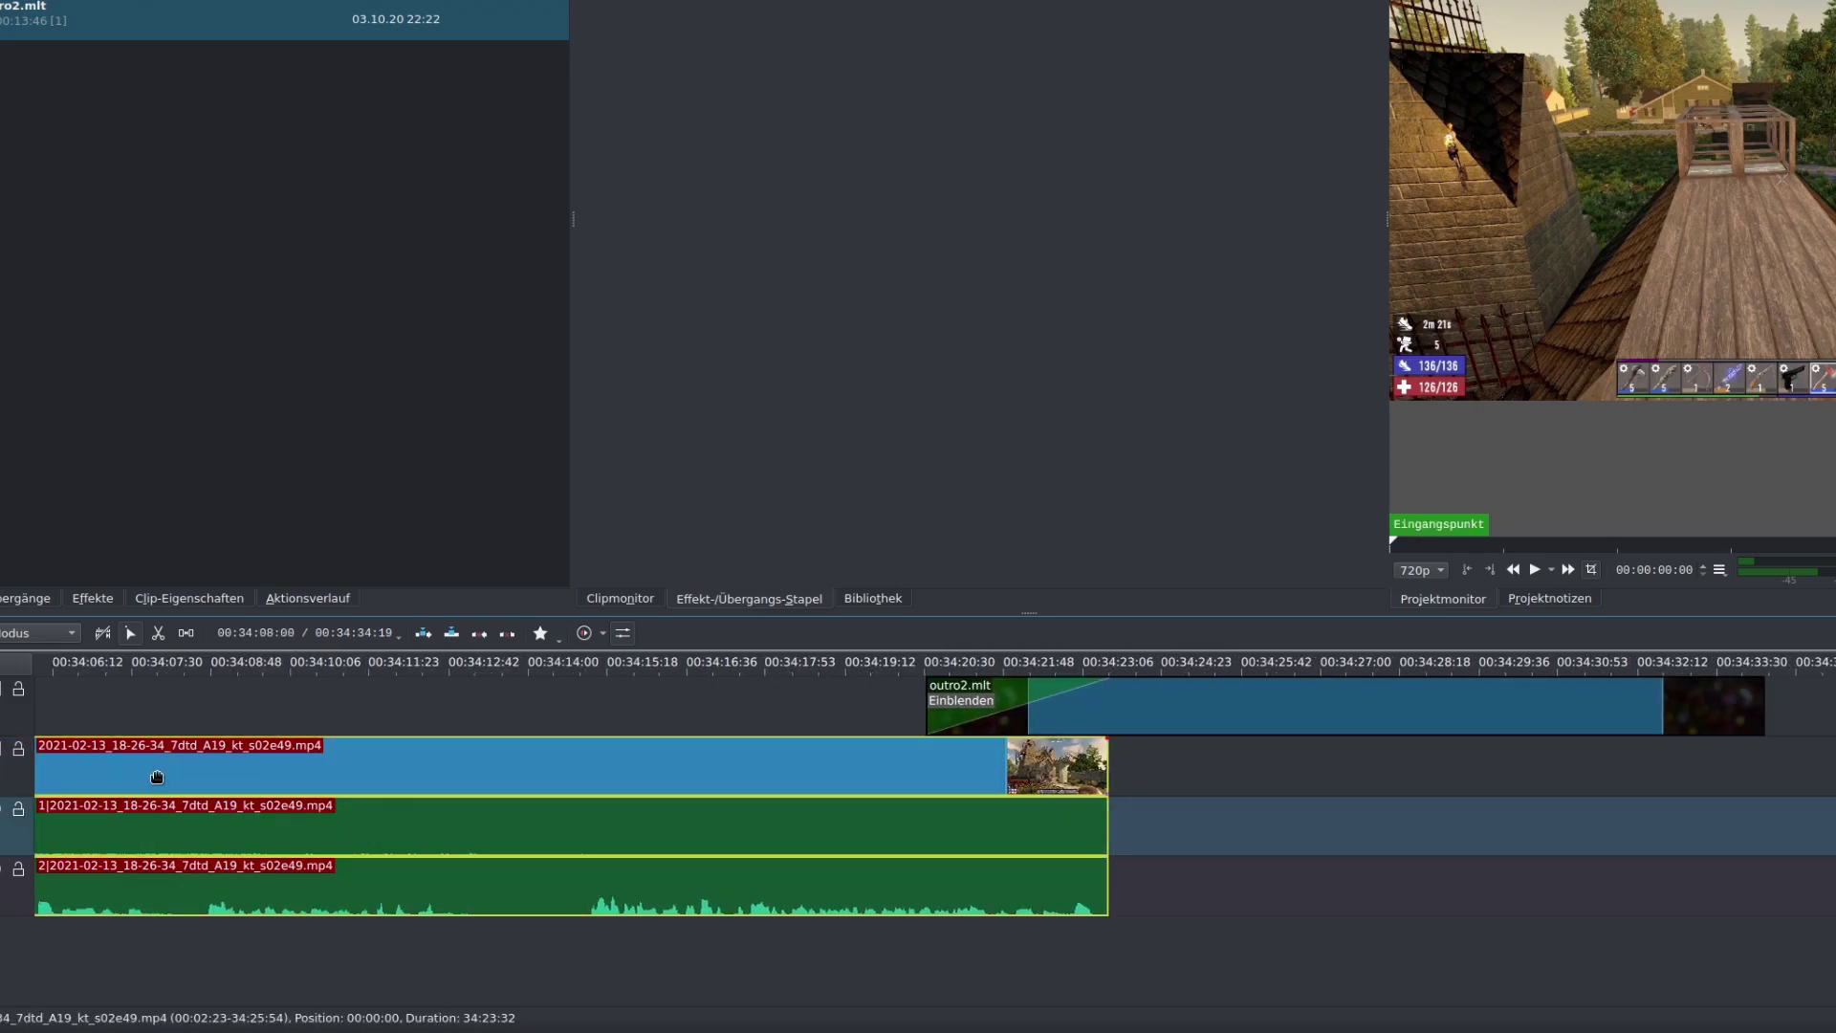
left_click(119, 753)
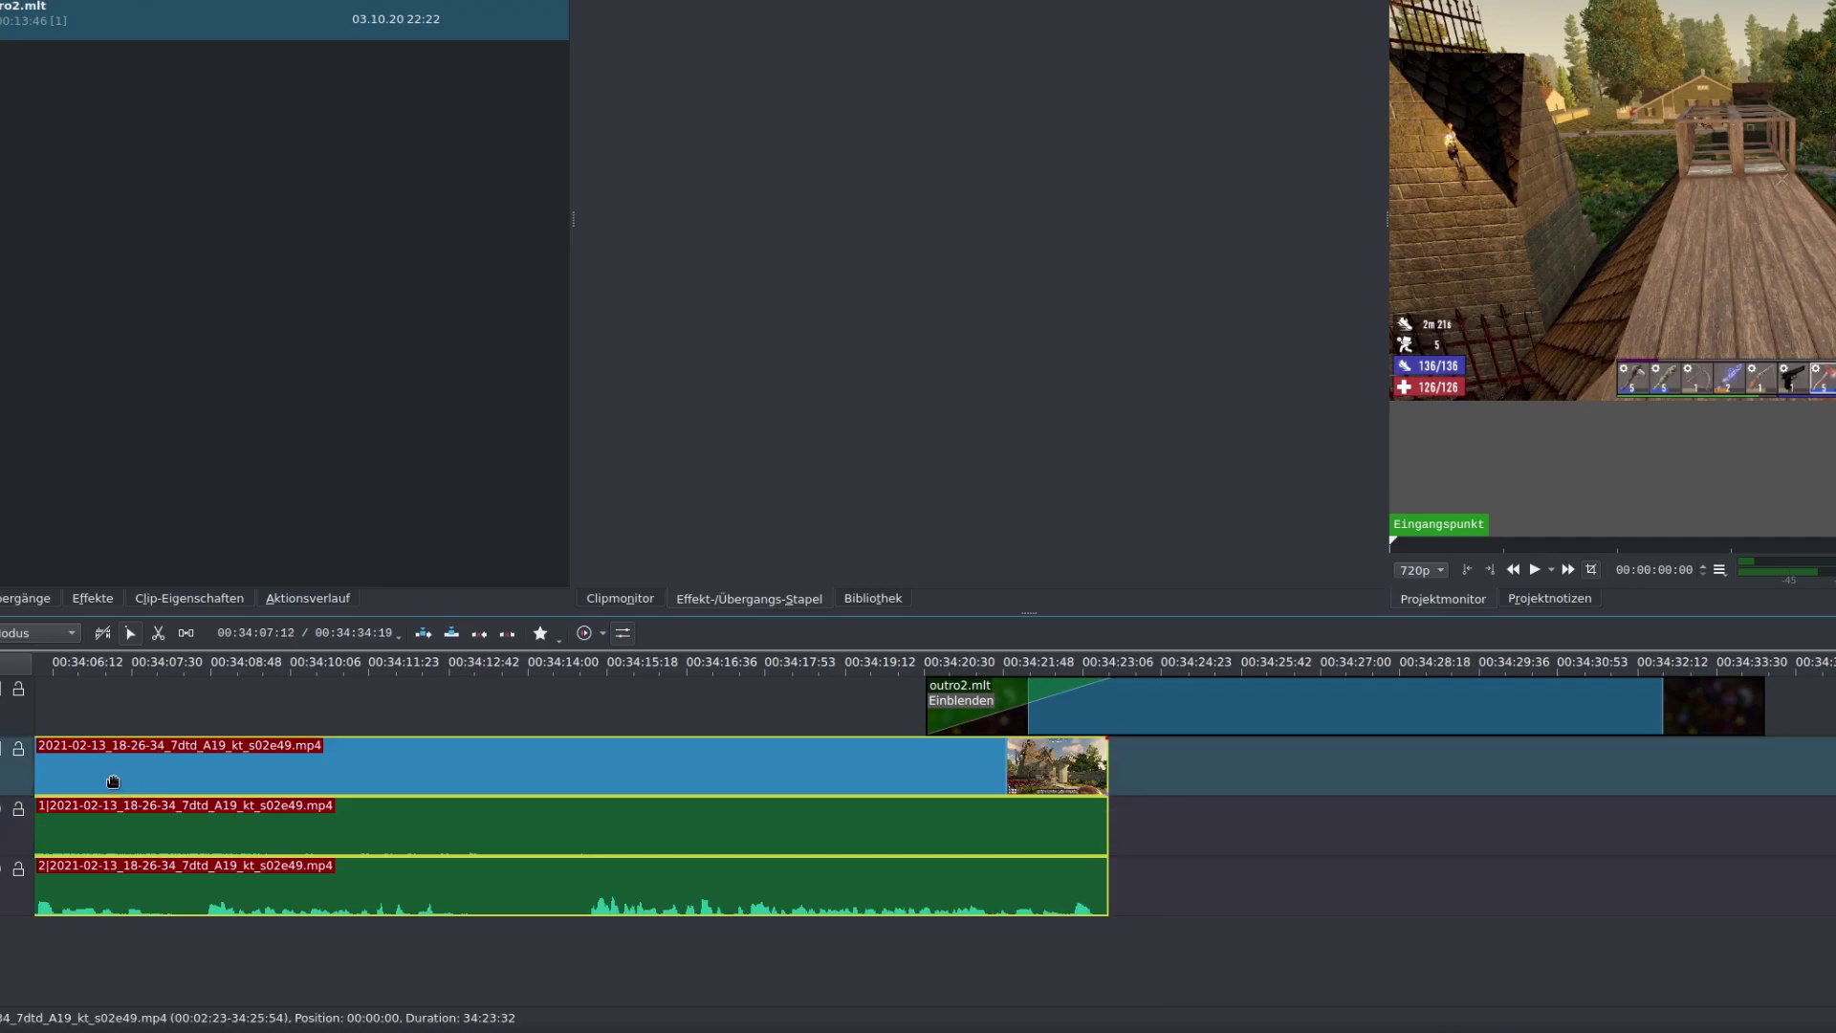
left_click(992, 863)
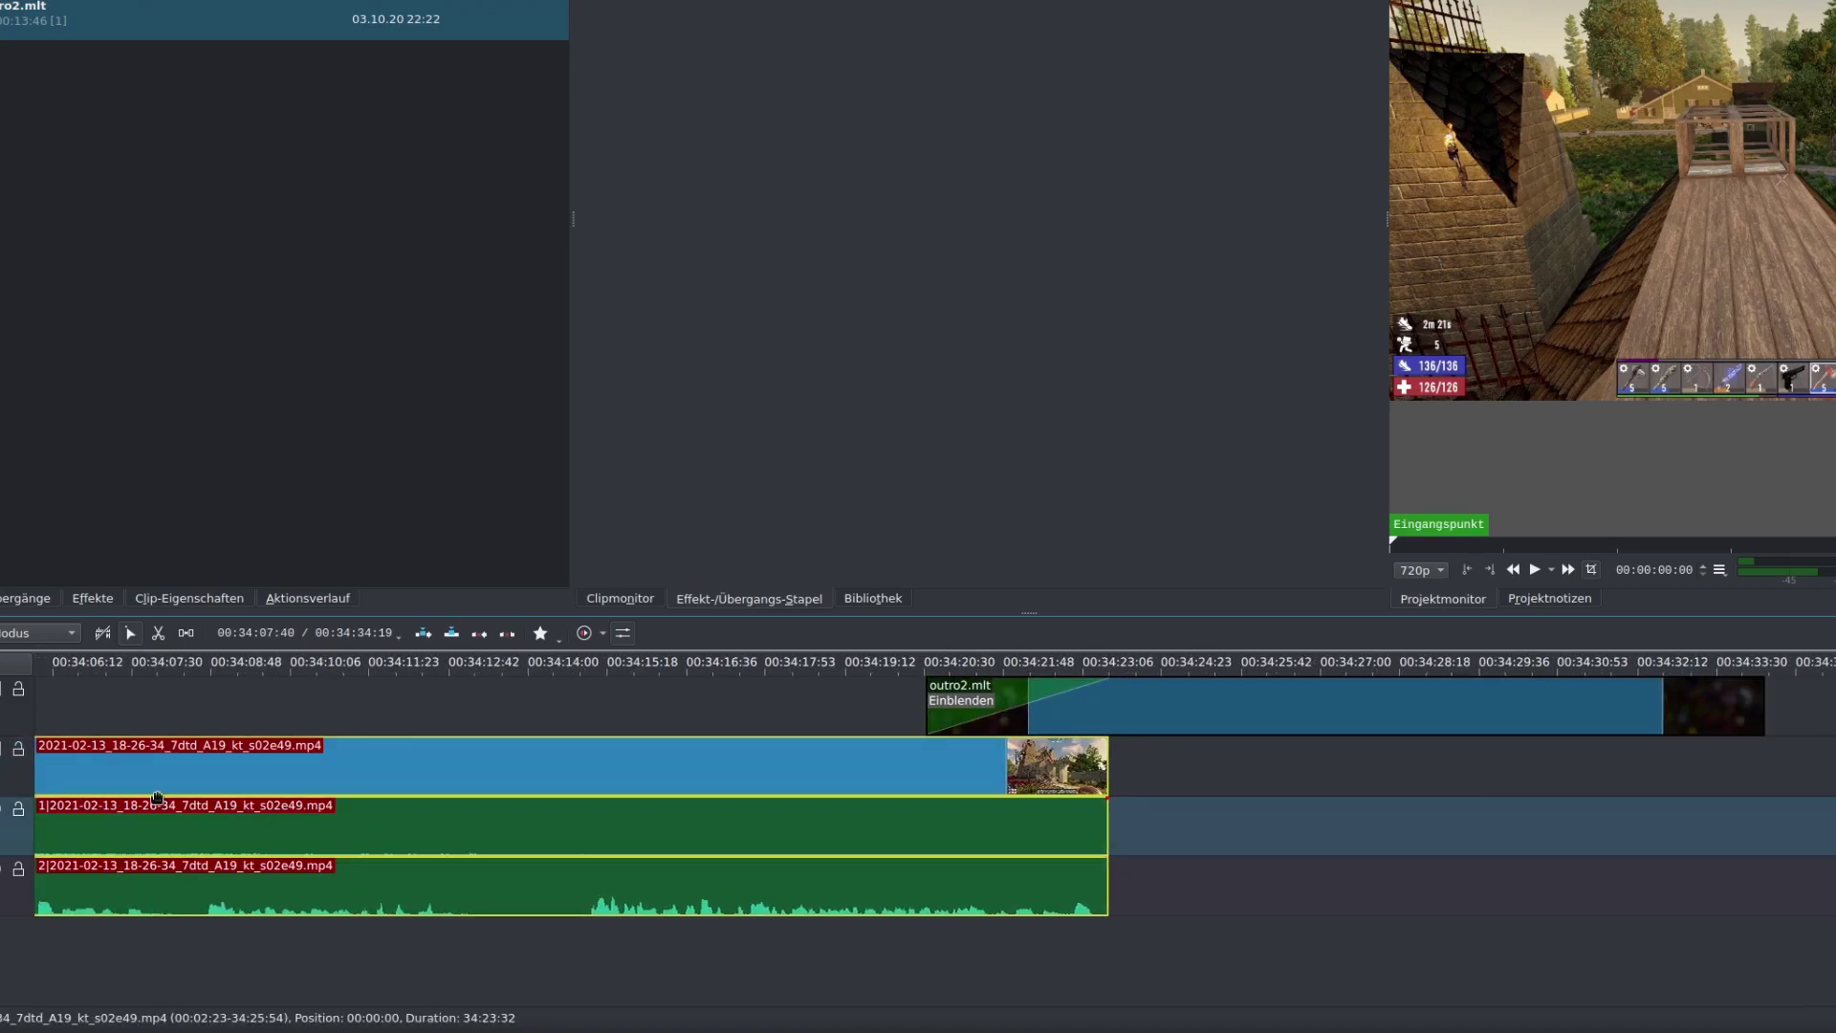
left_click(126, 787)
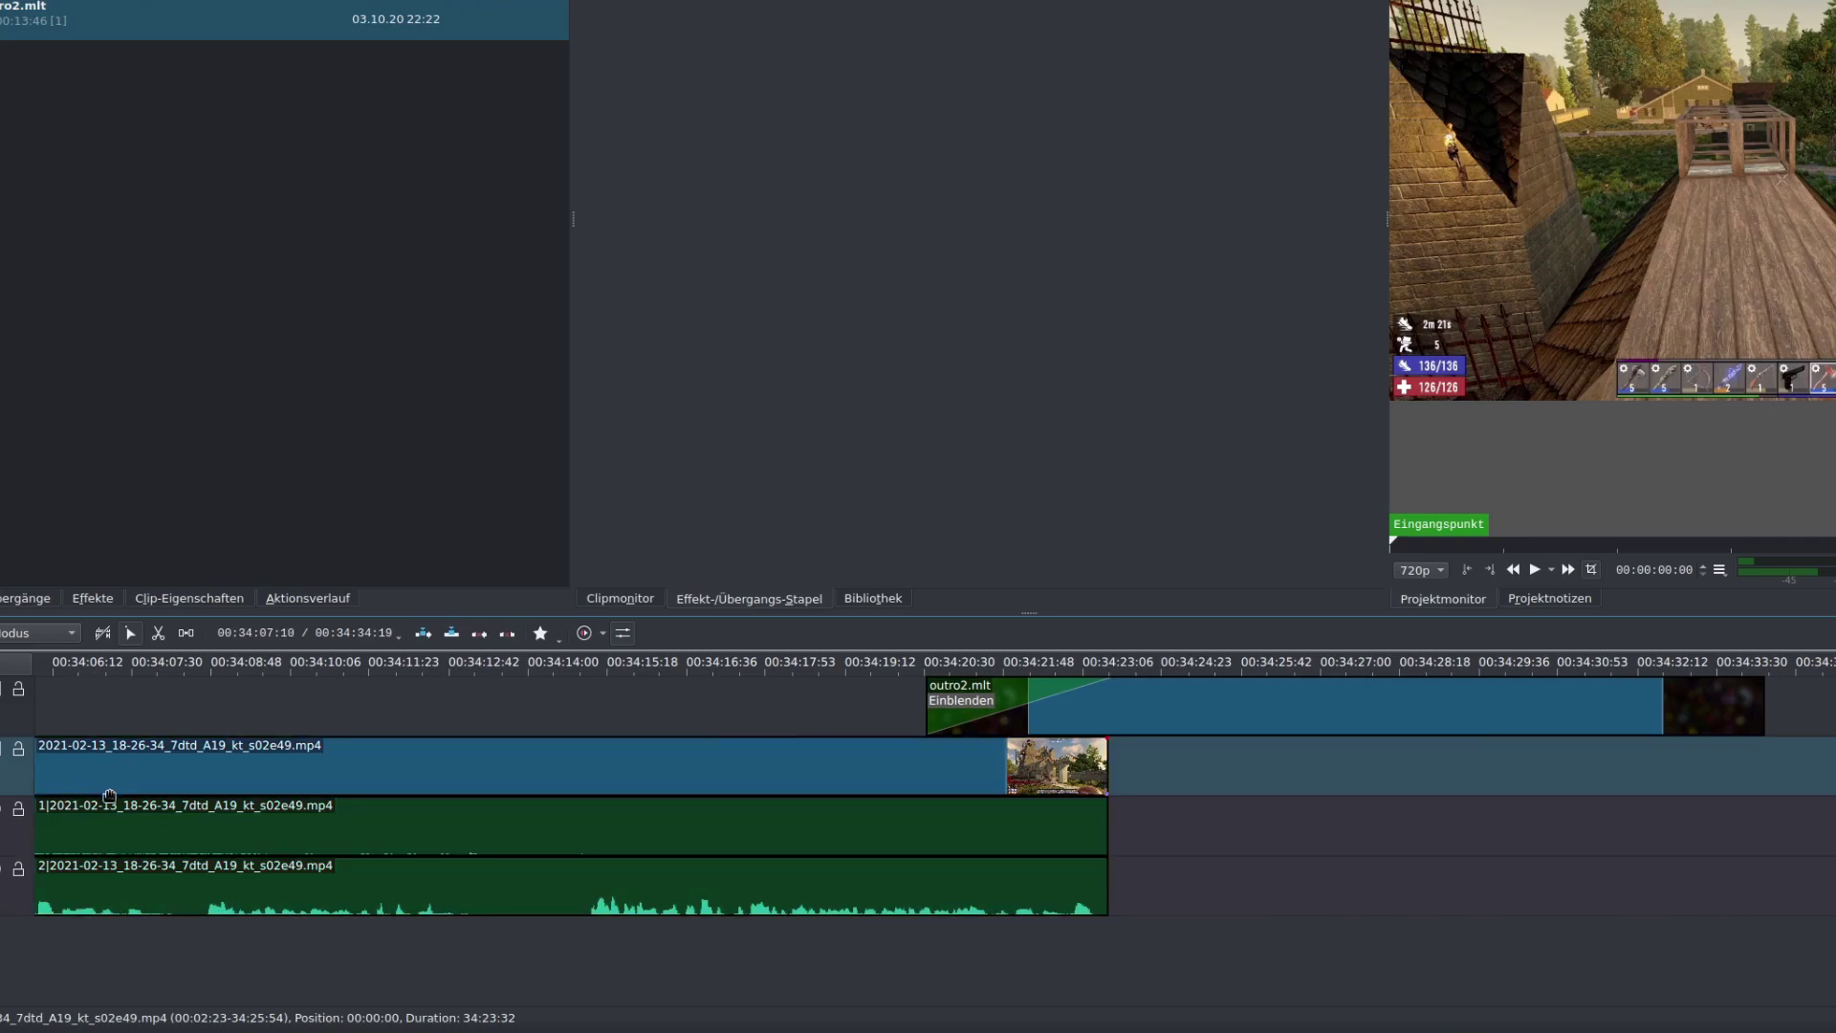
left_click(992, 864)
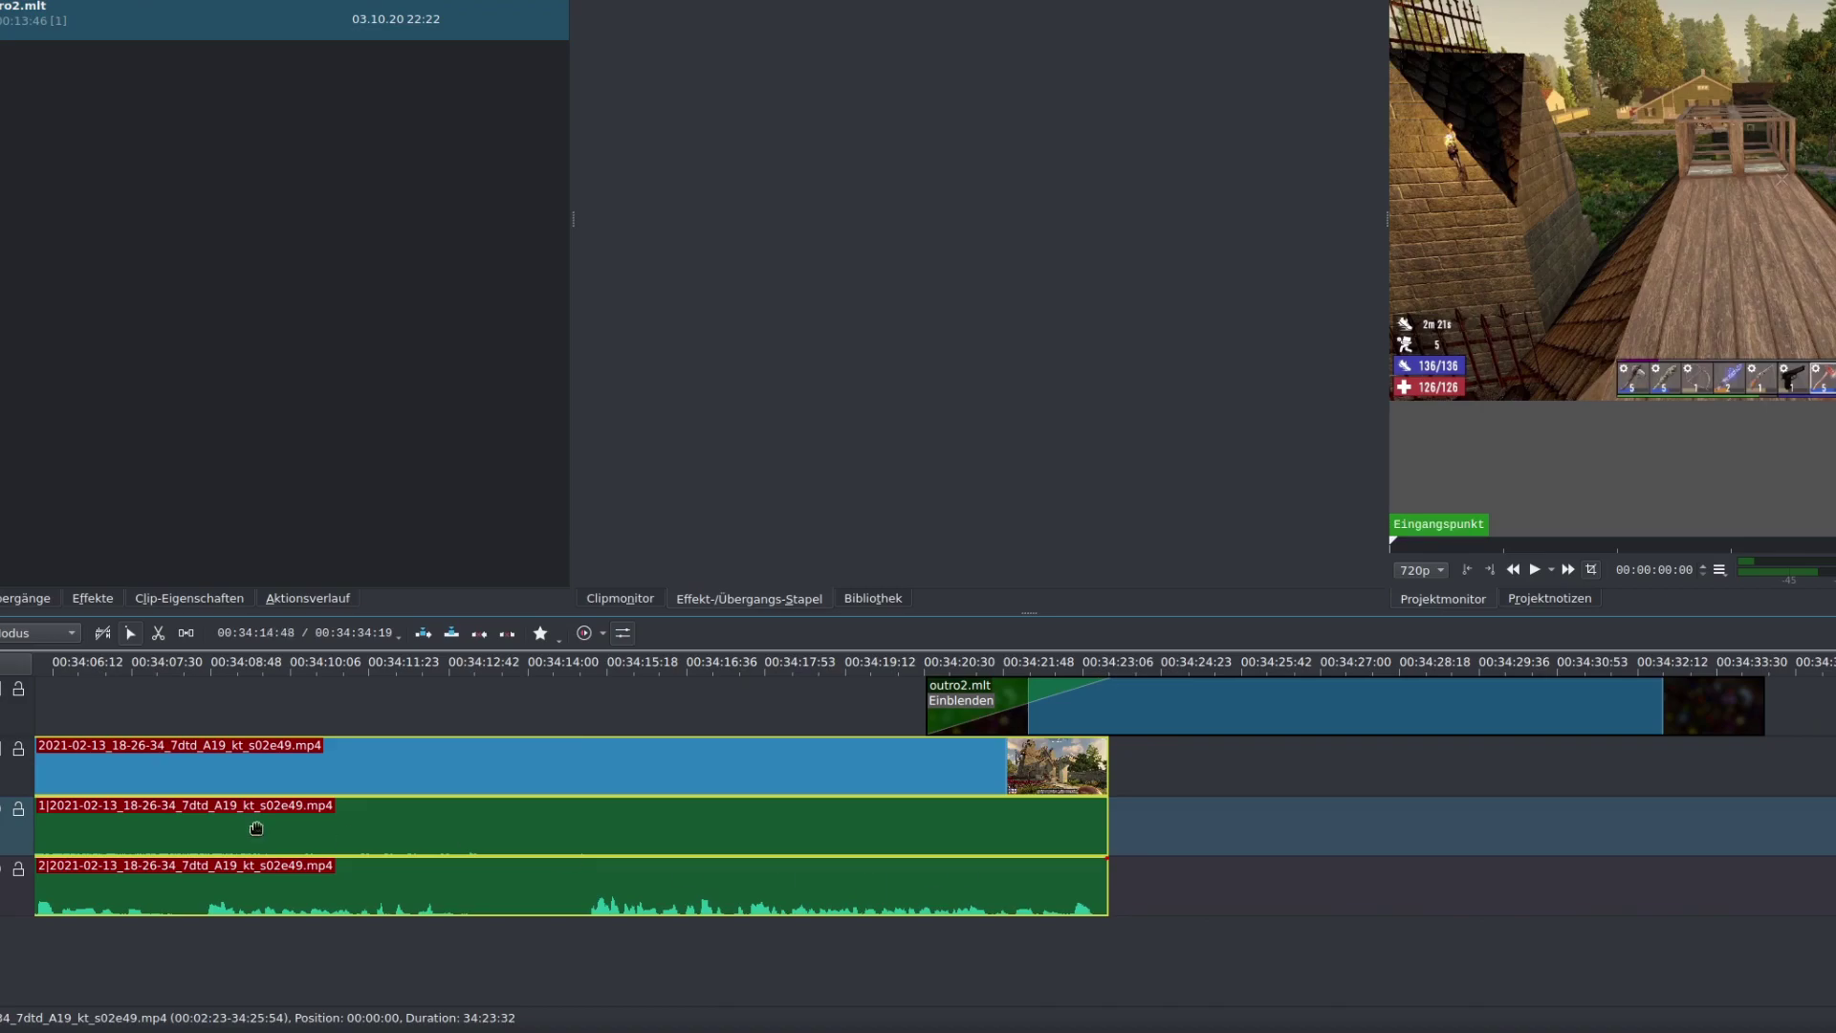
left_click(122, 747)
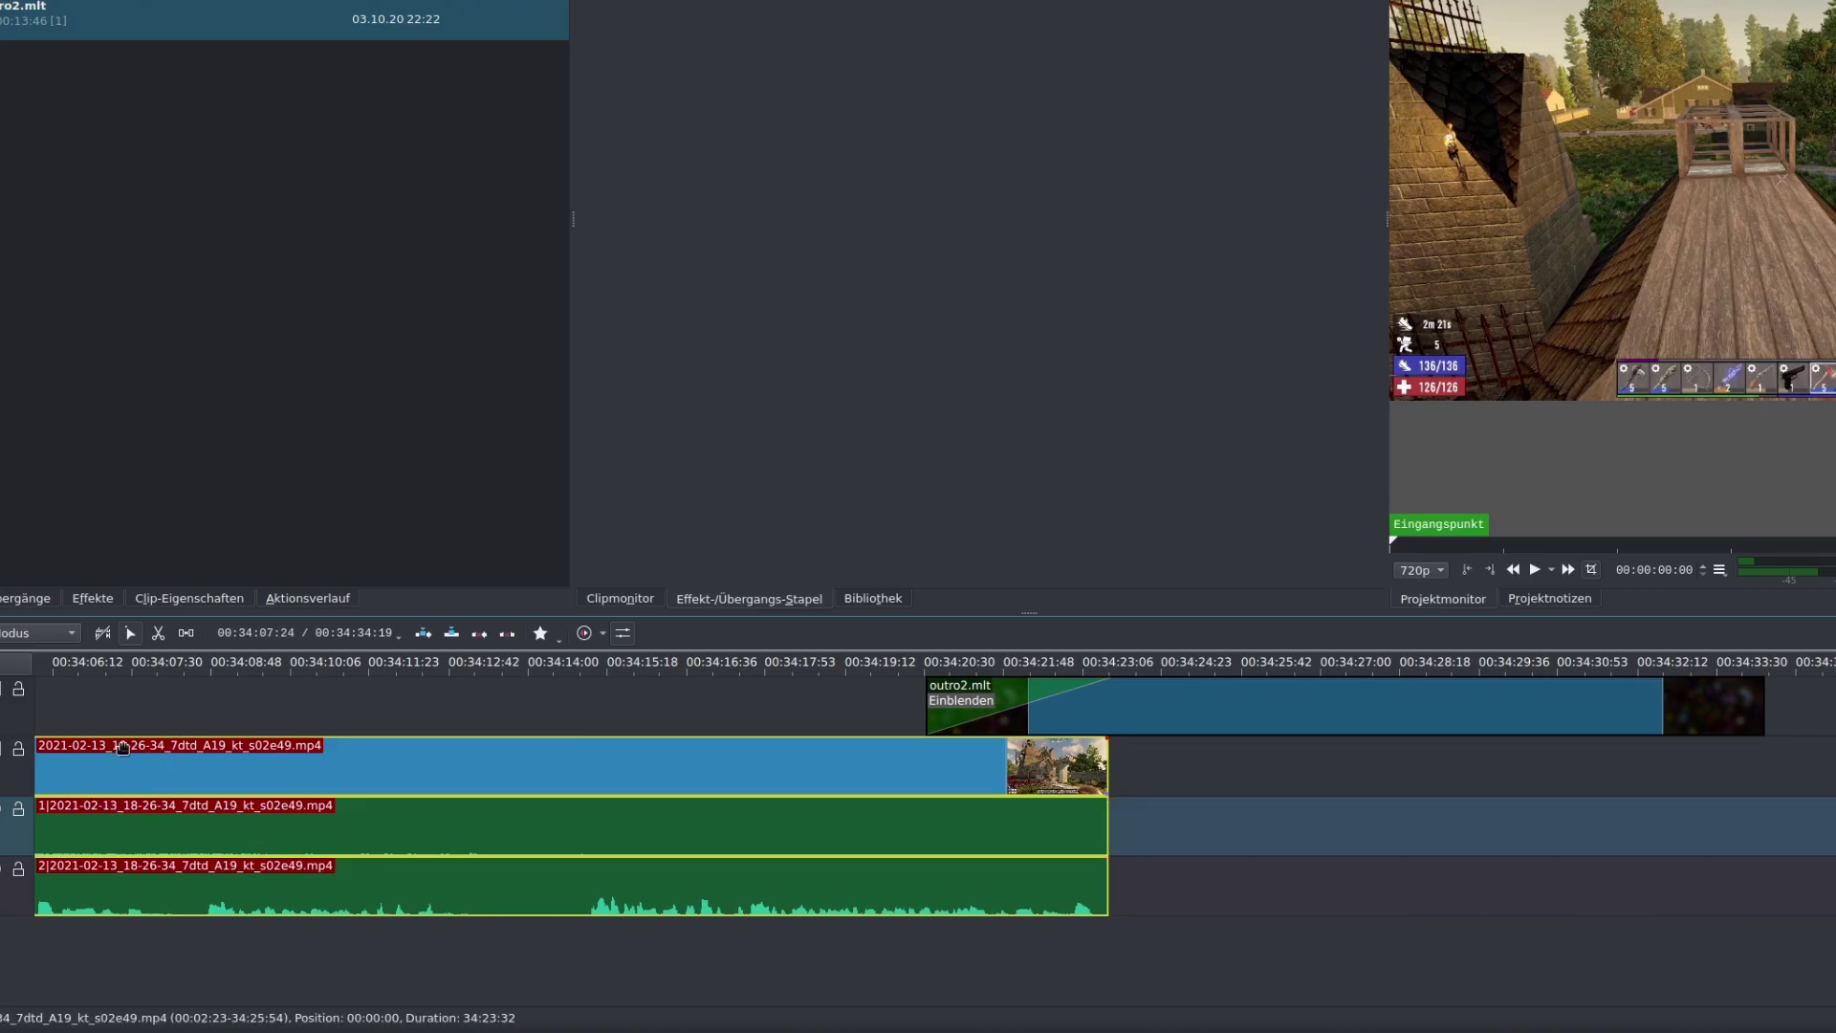
left_click(125, 787)
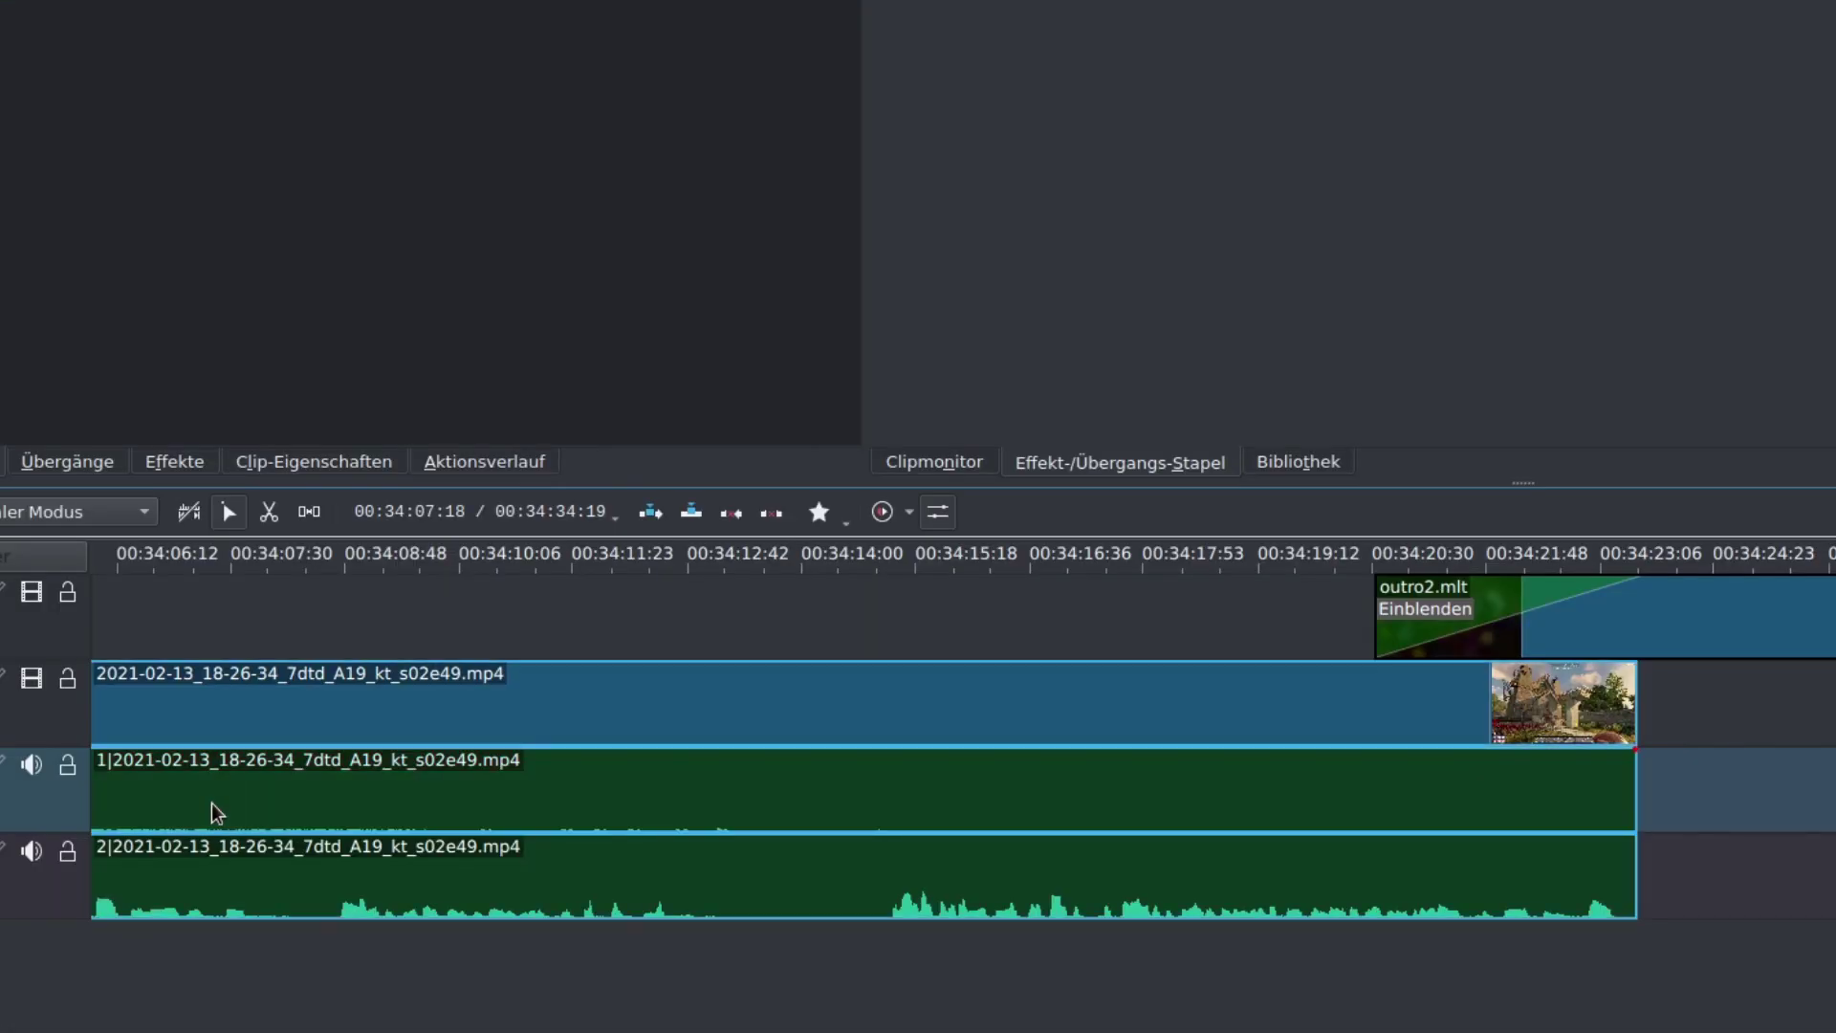
Ungroup the video and audio parts of the 2021-02-13_18-26-34_7dtd_A19_kt_s02e49.mp4 clip on the timeline.
left_click(133, 835)
right_click(232, 802)
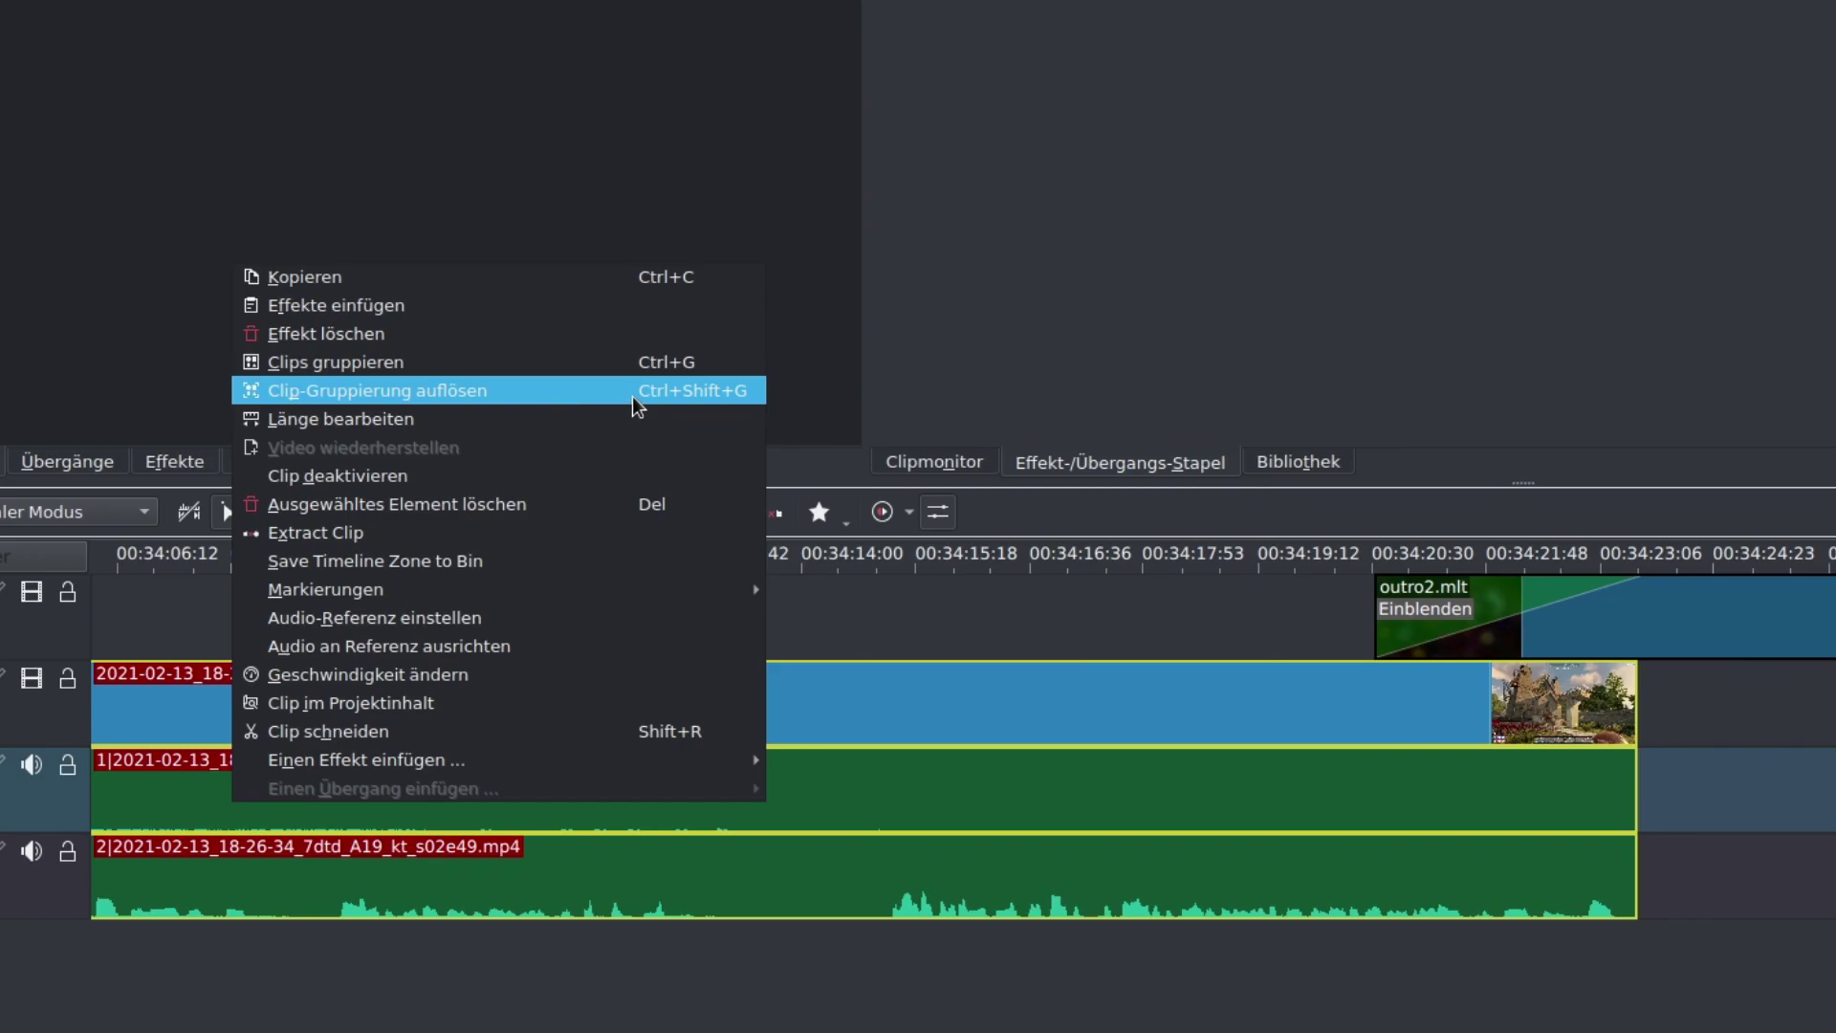
left_click(577, 392)
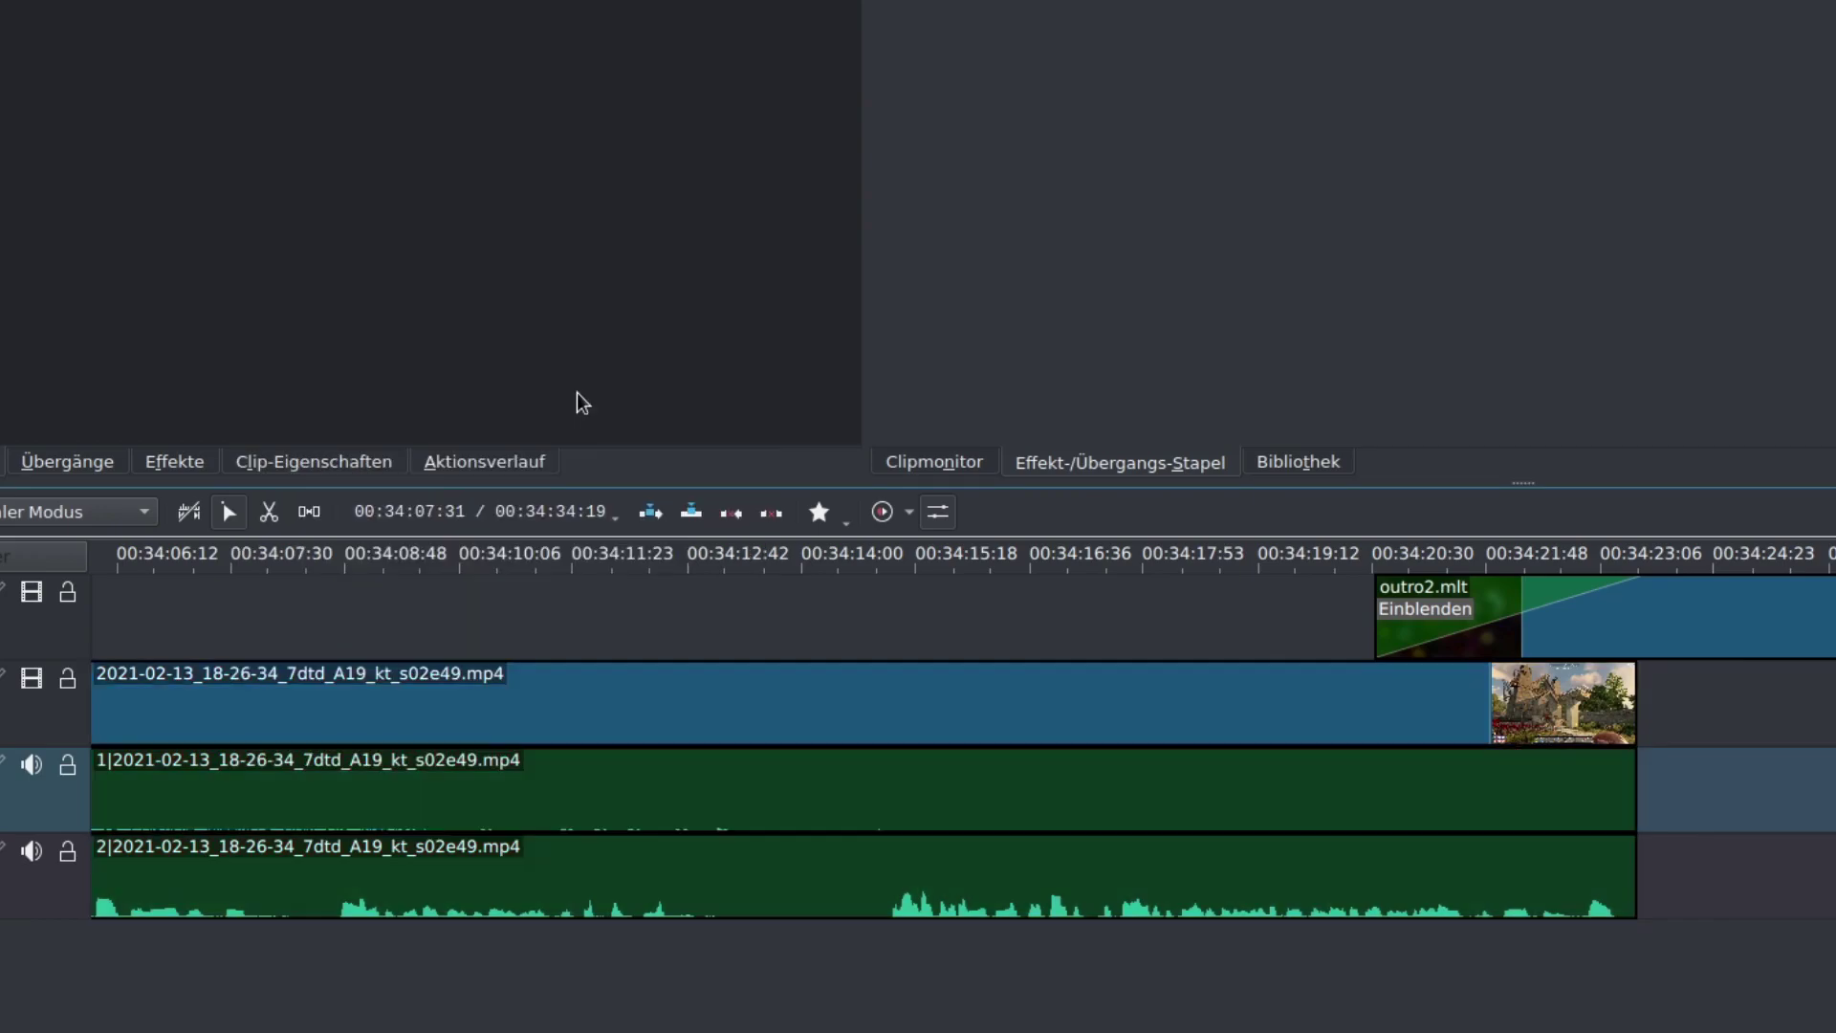
Cut the ungrouped clip on the upper audio track at 00:34:09:06.
right_click(278, 796)
left_click(369, 731)
left_click(383, 806)
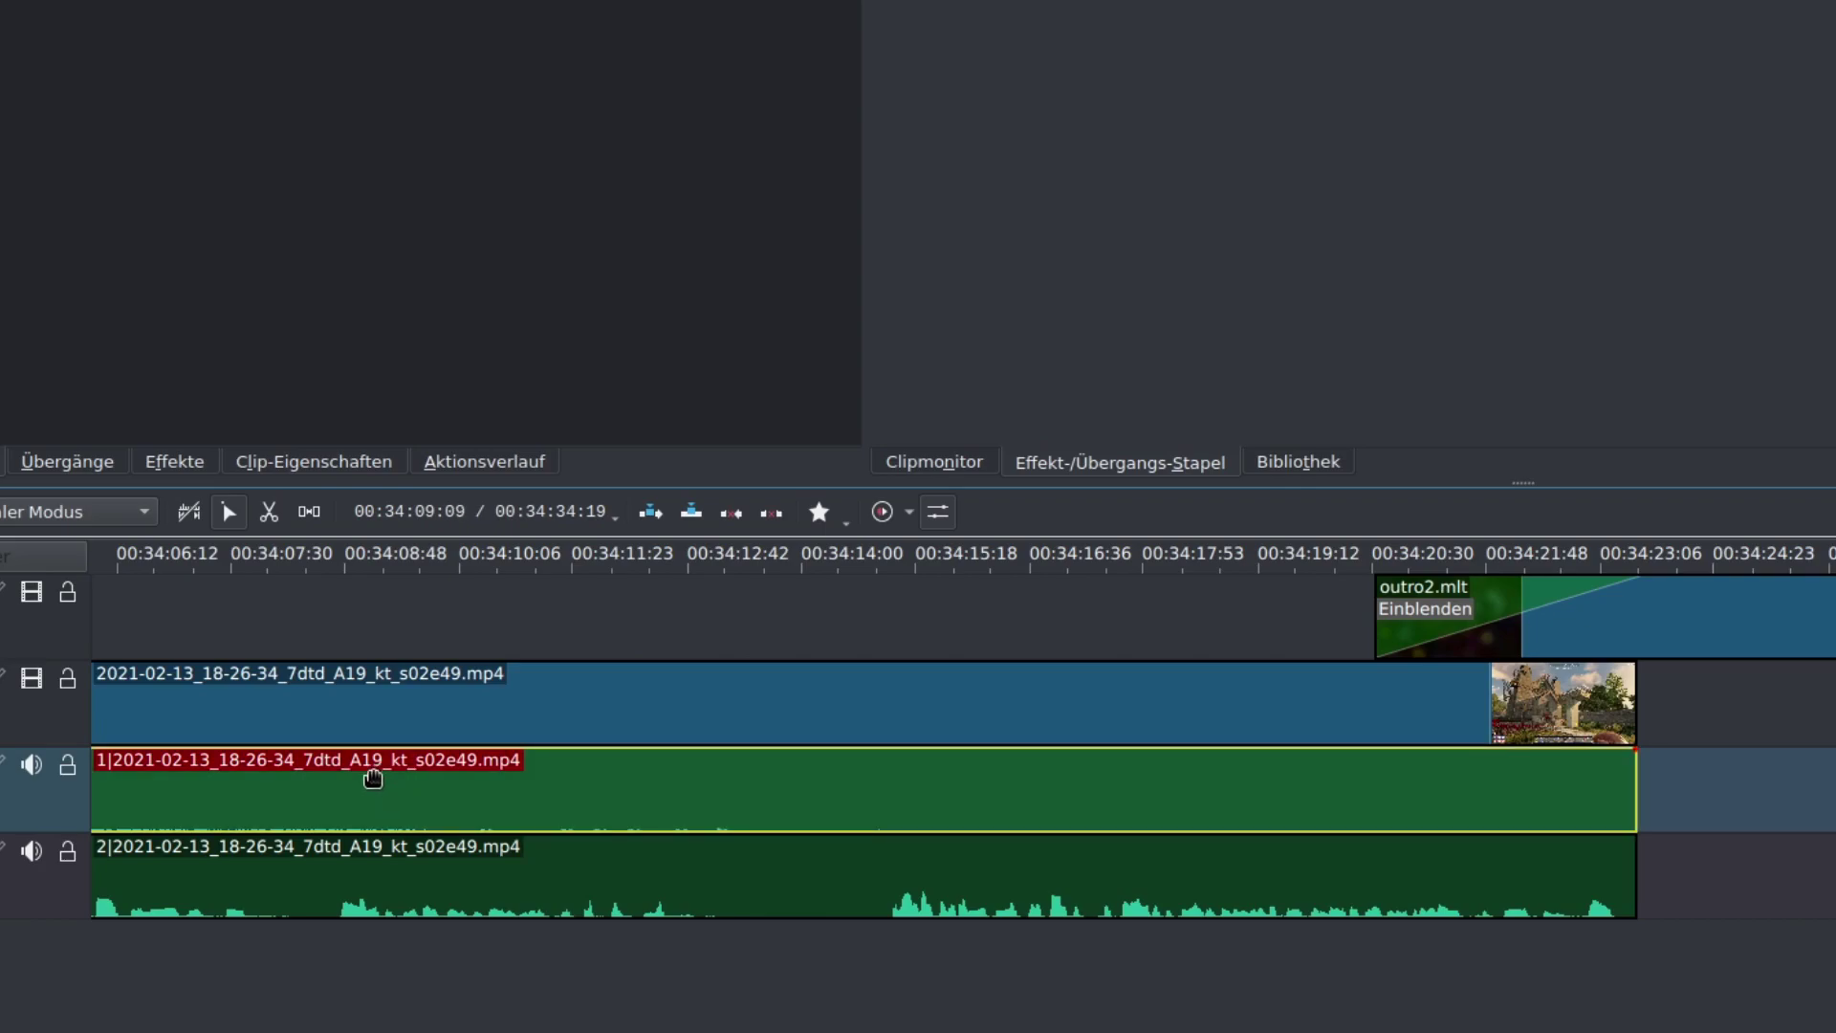
left_click(370, 566)
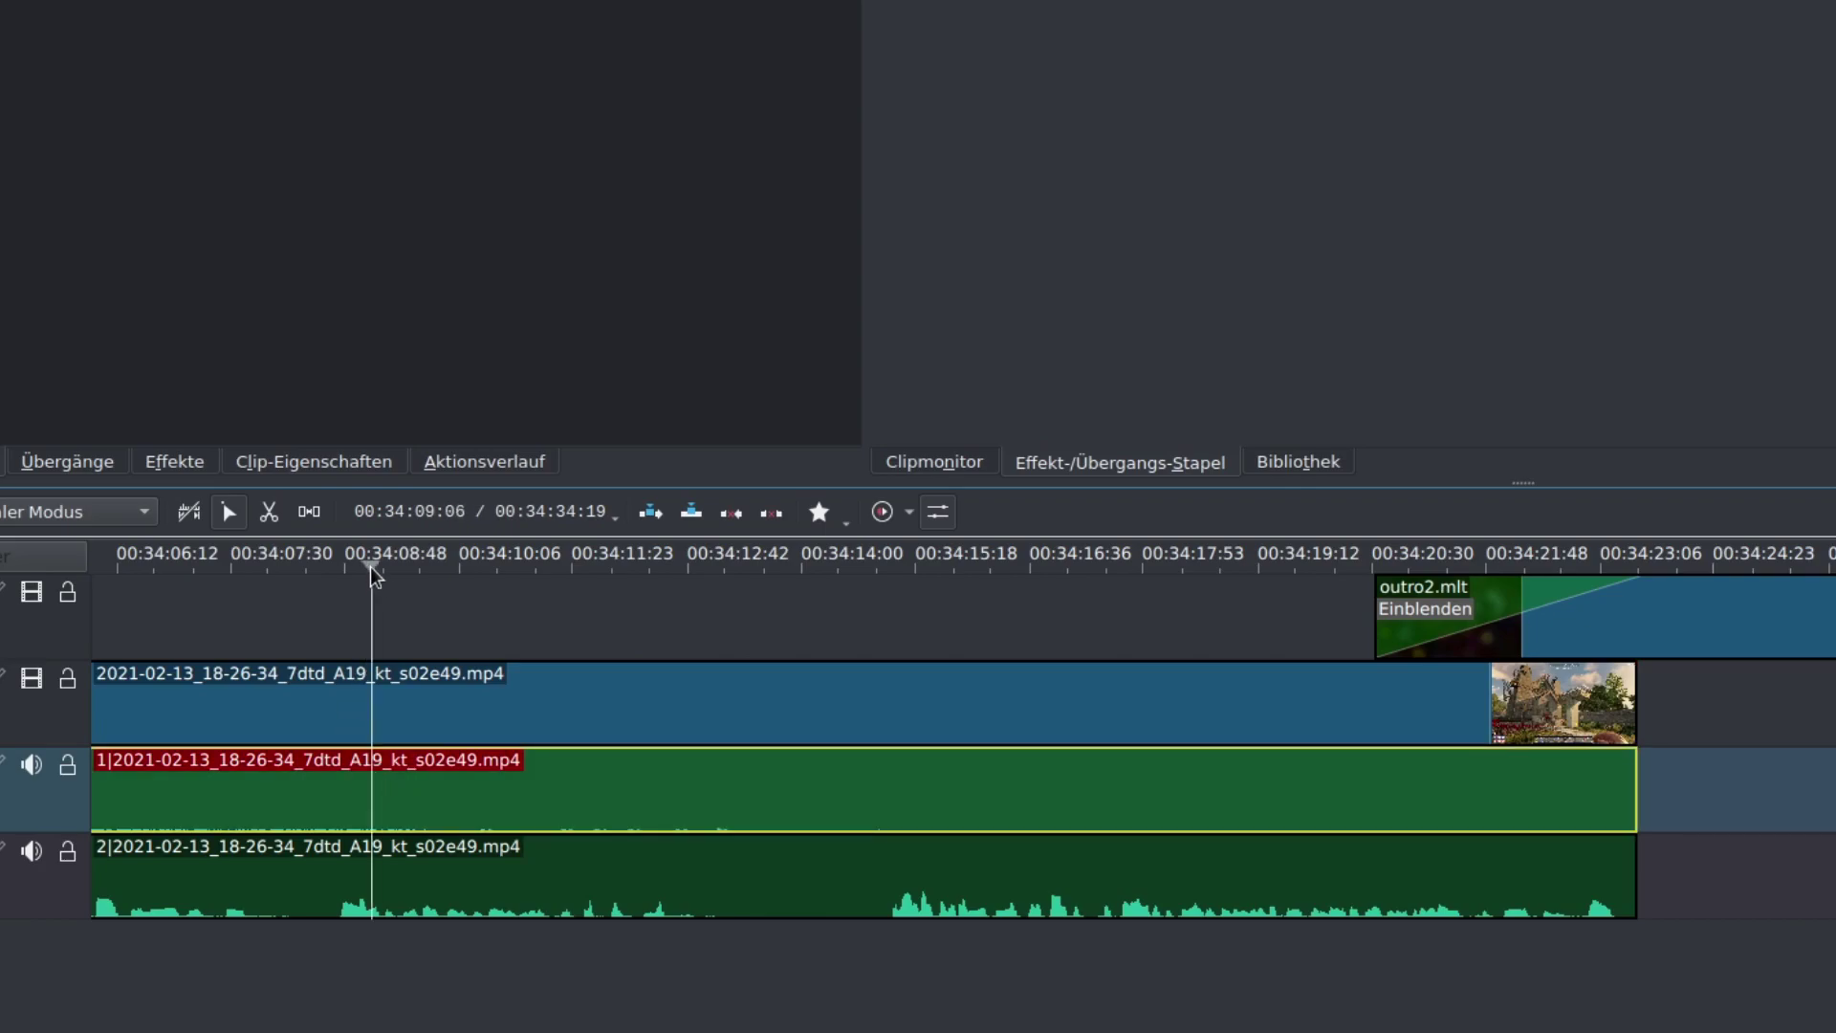
right_click(383, 785)
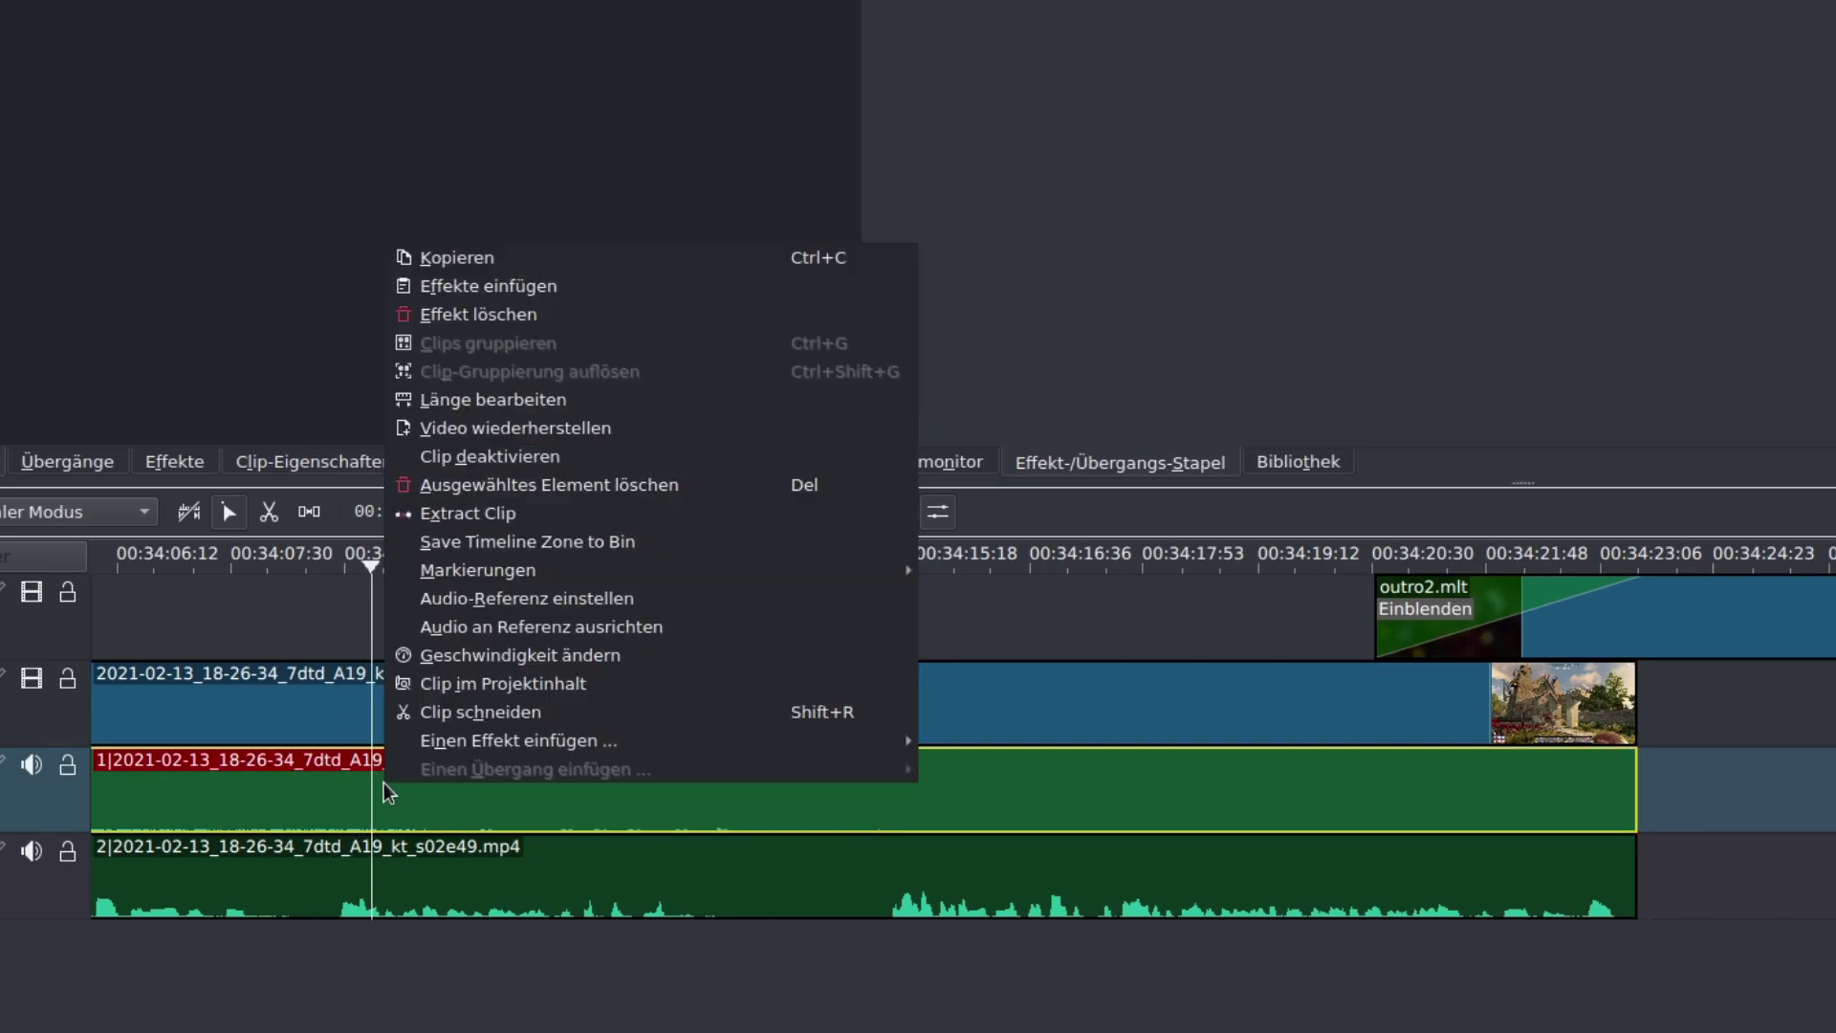
left_click(480, 714)
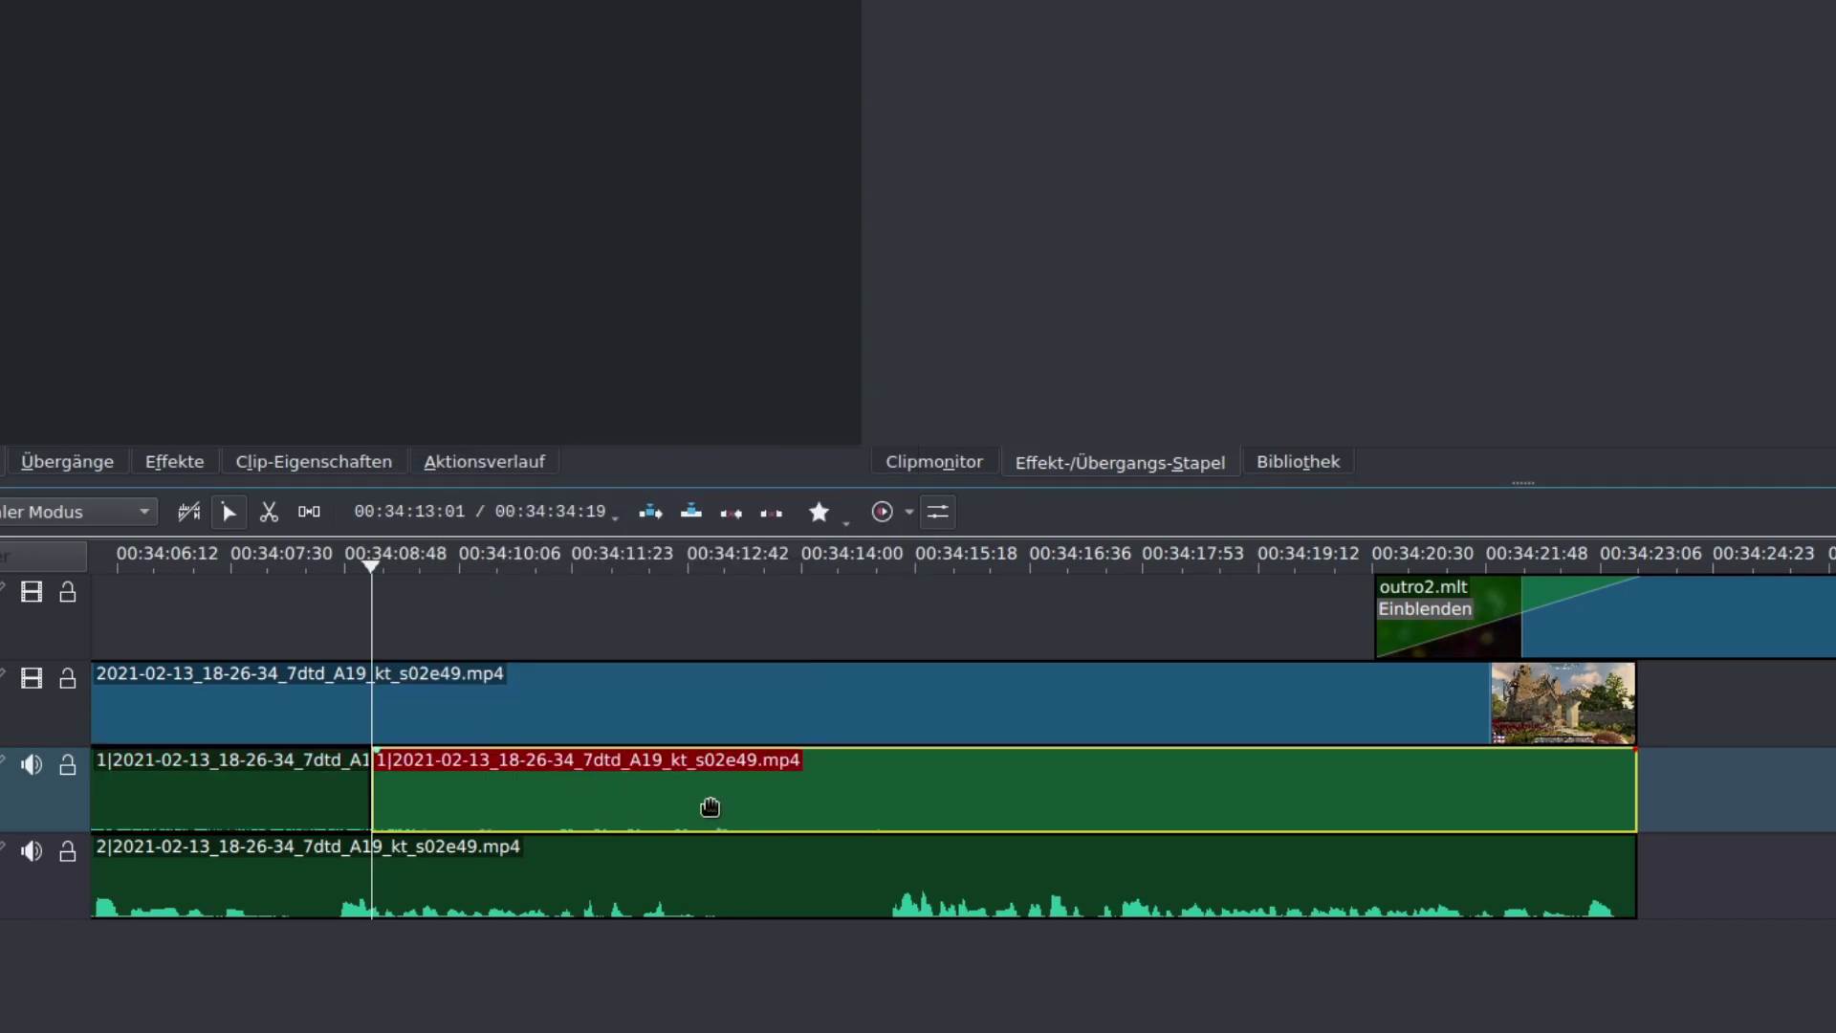
Copy the second piece of the cut audio clip and paste it on the same track directly after the main clip's end.
right_click(676, 789)
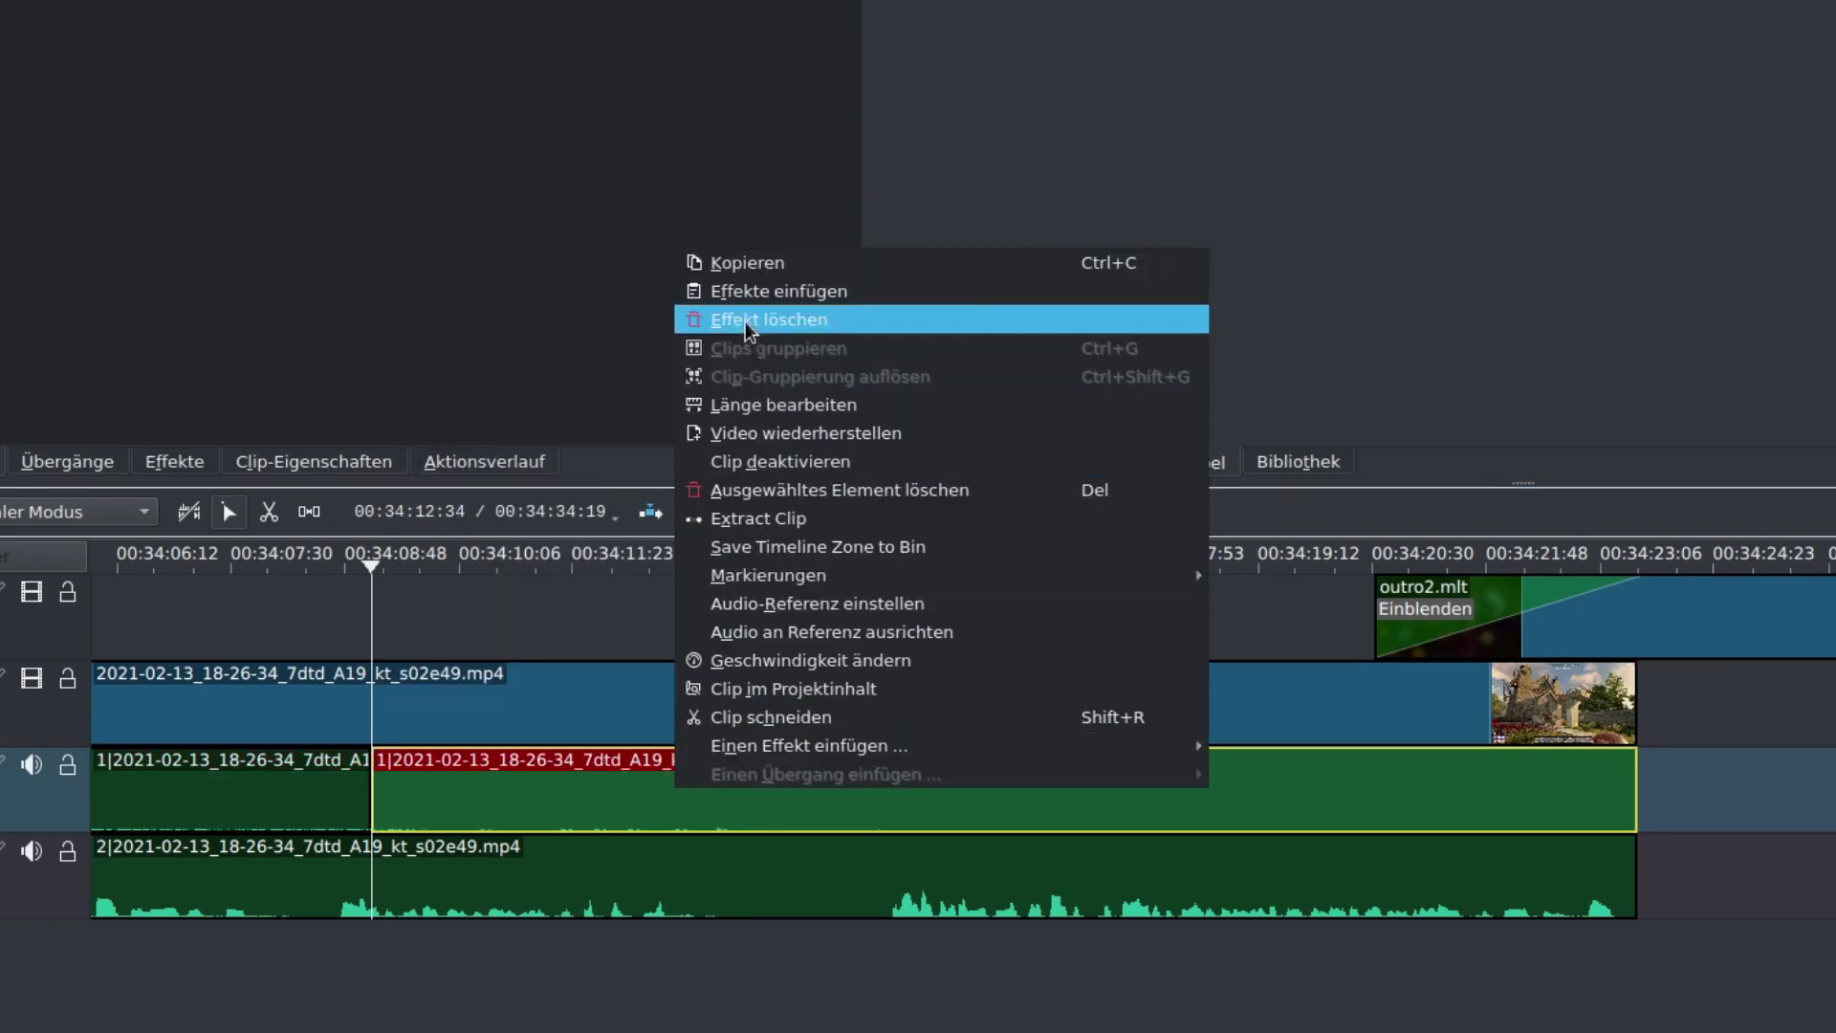
left_click(738, 264)
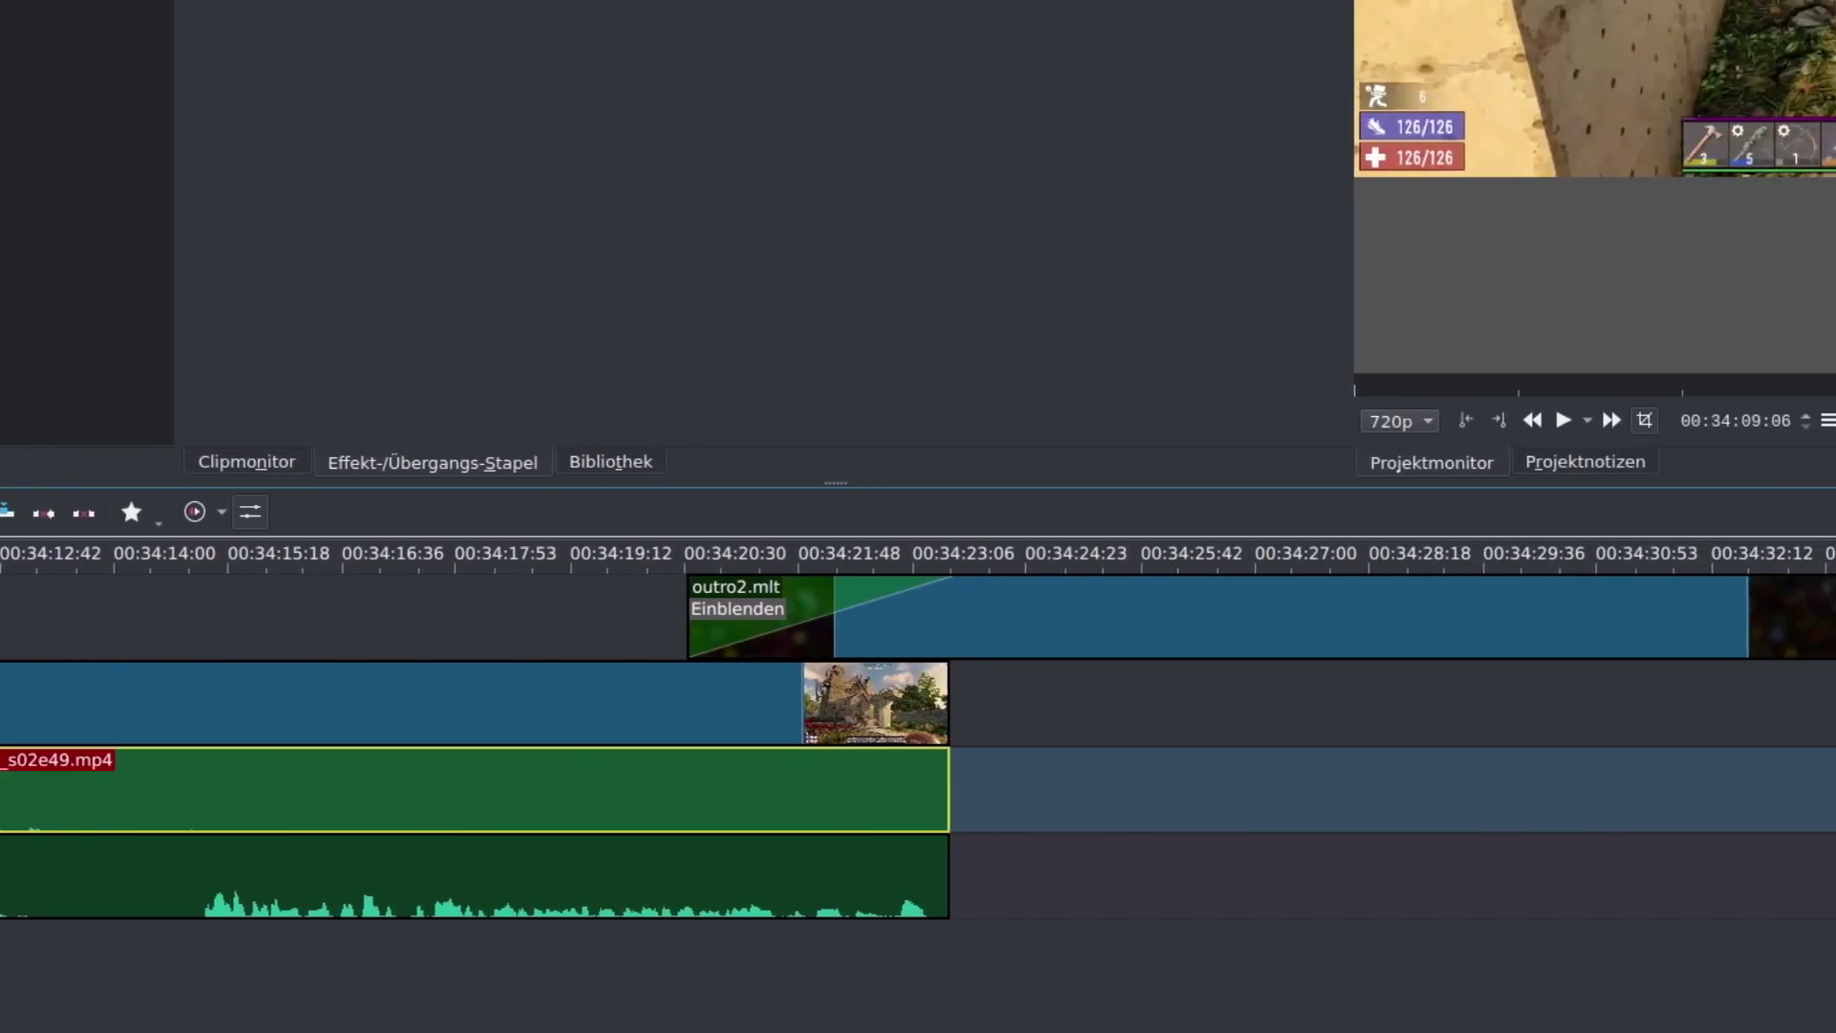
left_click(1237, 560)
right_click(799, 802)
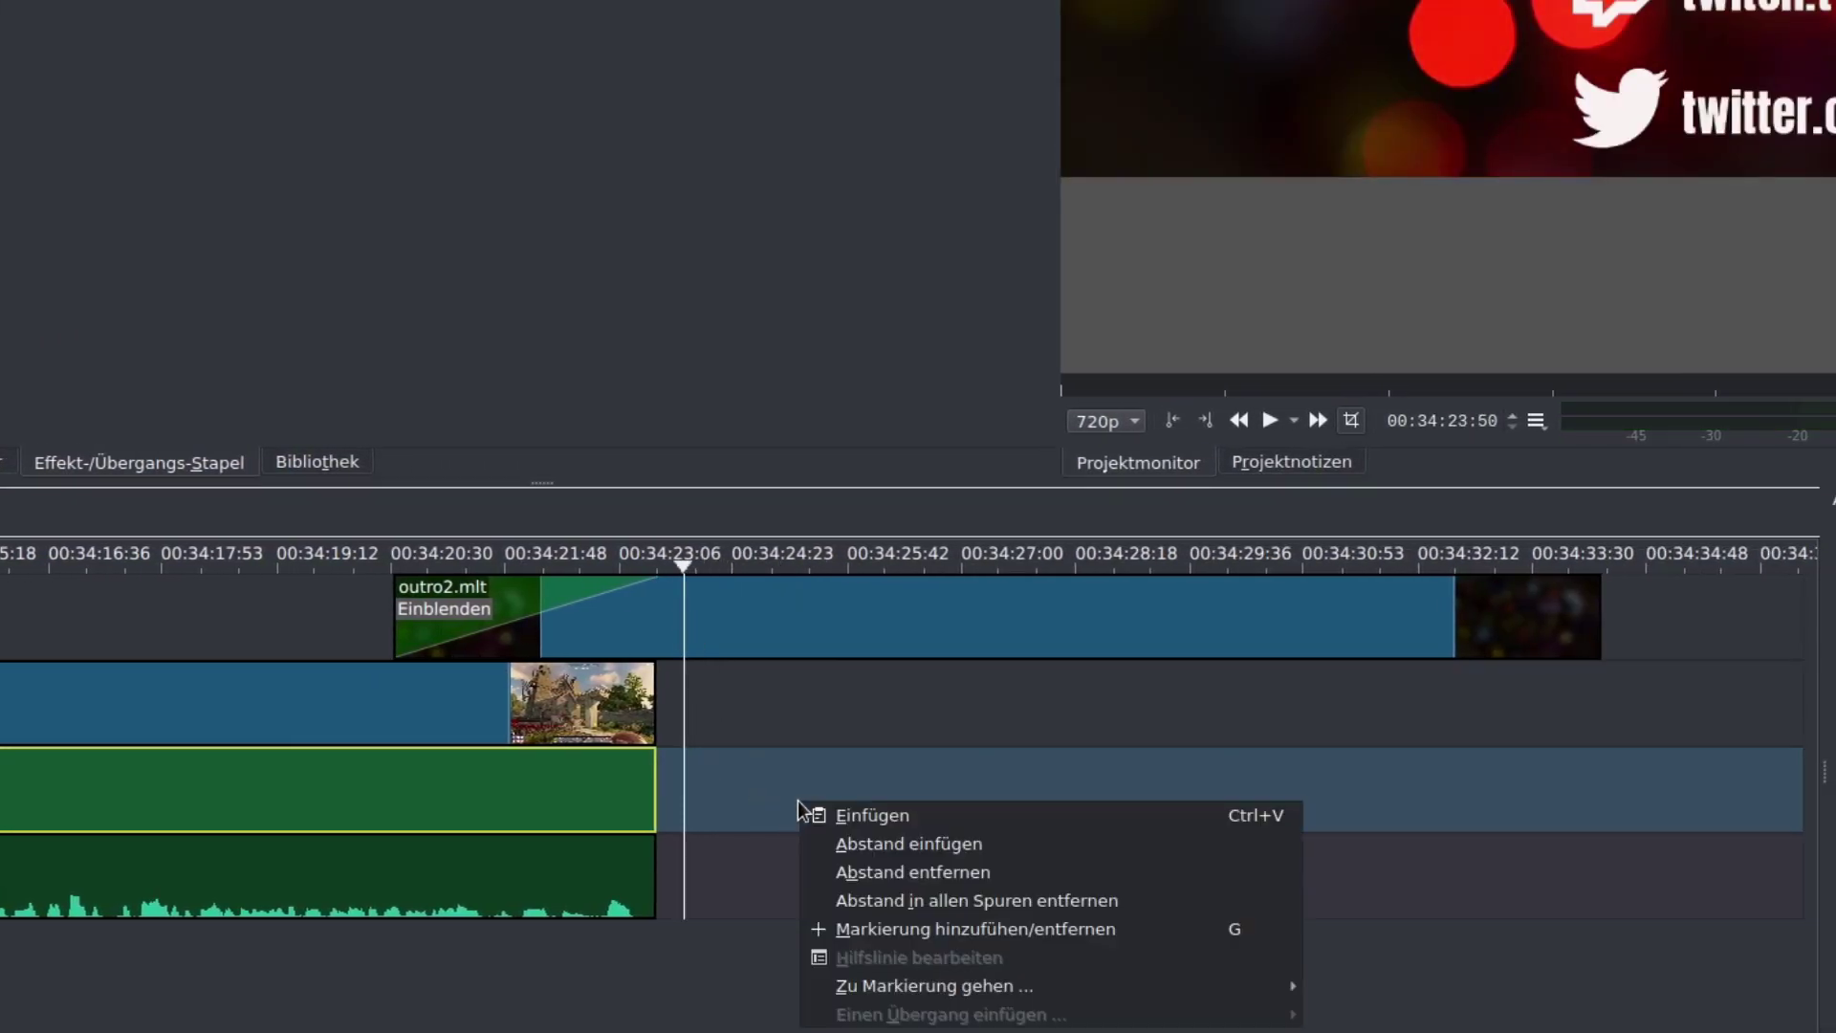
left_click(875, 814)
left_click_drag(1357, 779, 1275, 800)
scroll(1208, 836, "down", 5)
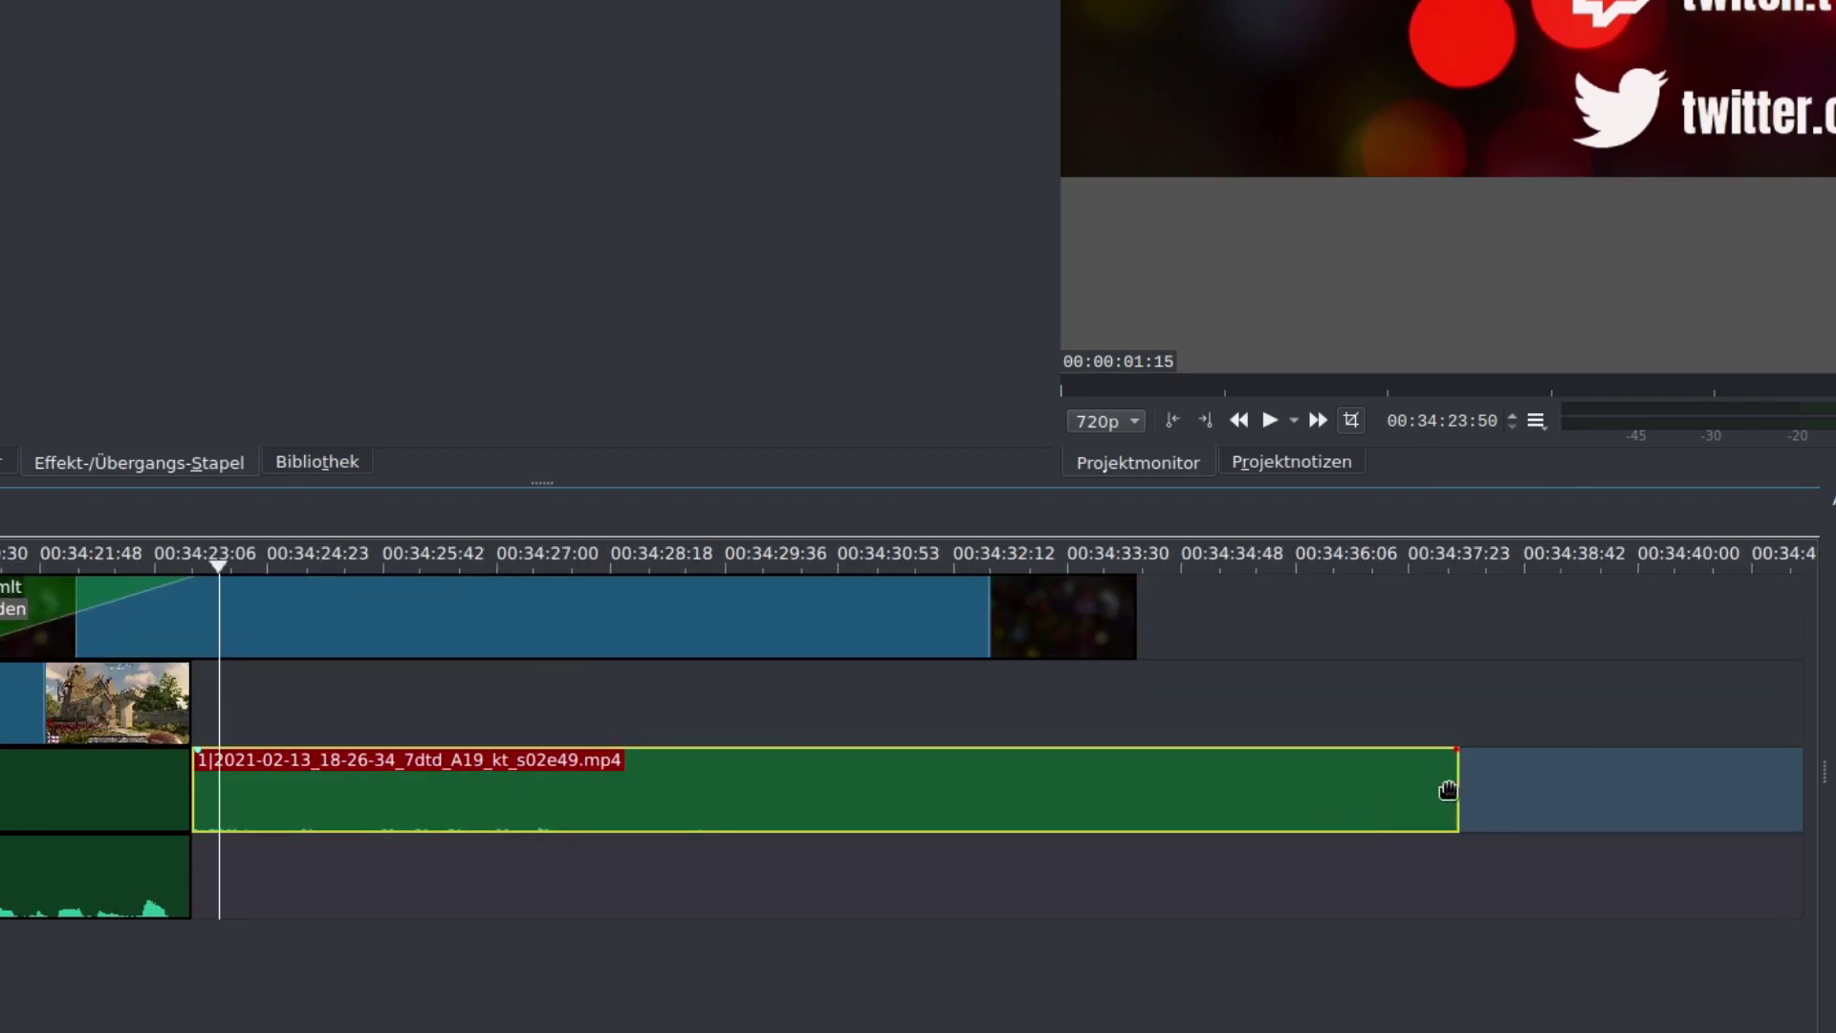
Trim and reposition the pasted audio clip so that it spans from the main clip's end to the end of outro2.mlt.
left_click_drag(195, 793, 533, 793)
left_click_drag(944, 782, 644, 779)
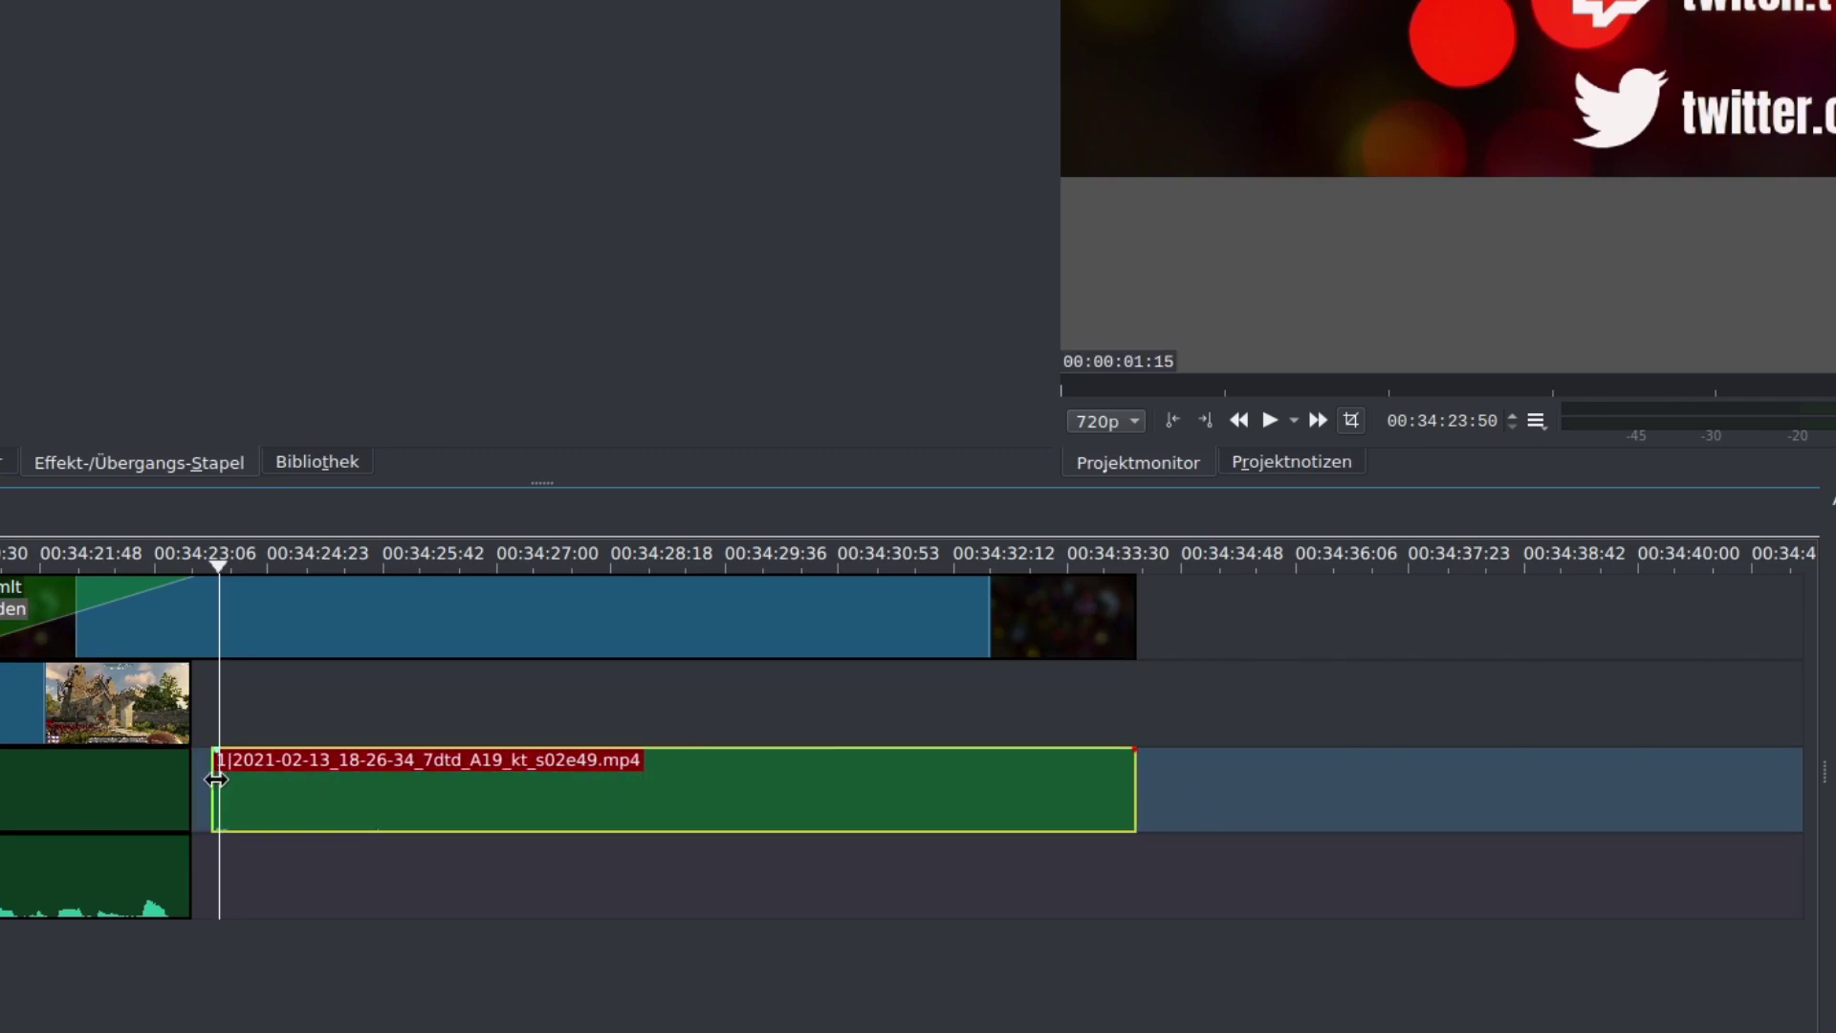
left_click_drag(212, 781, 192, 781)
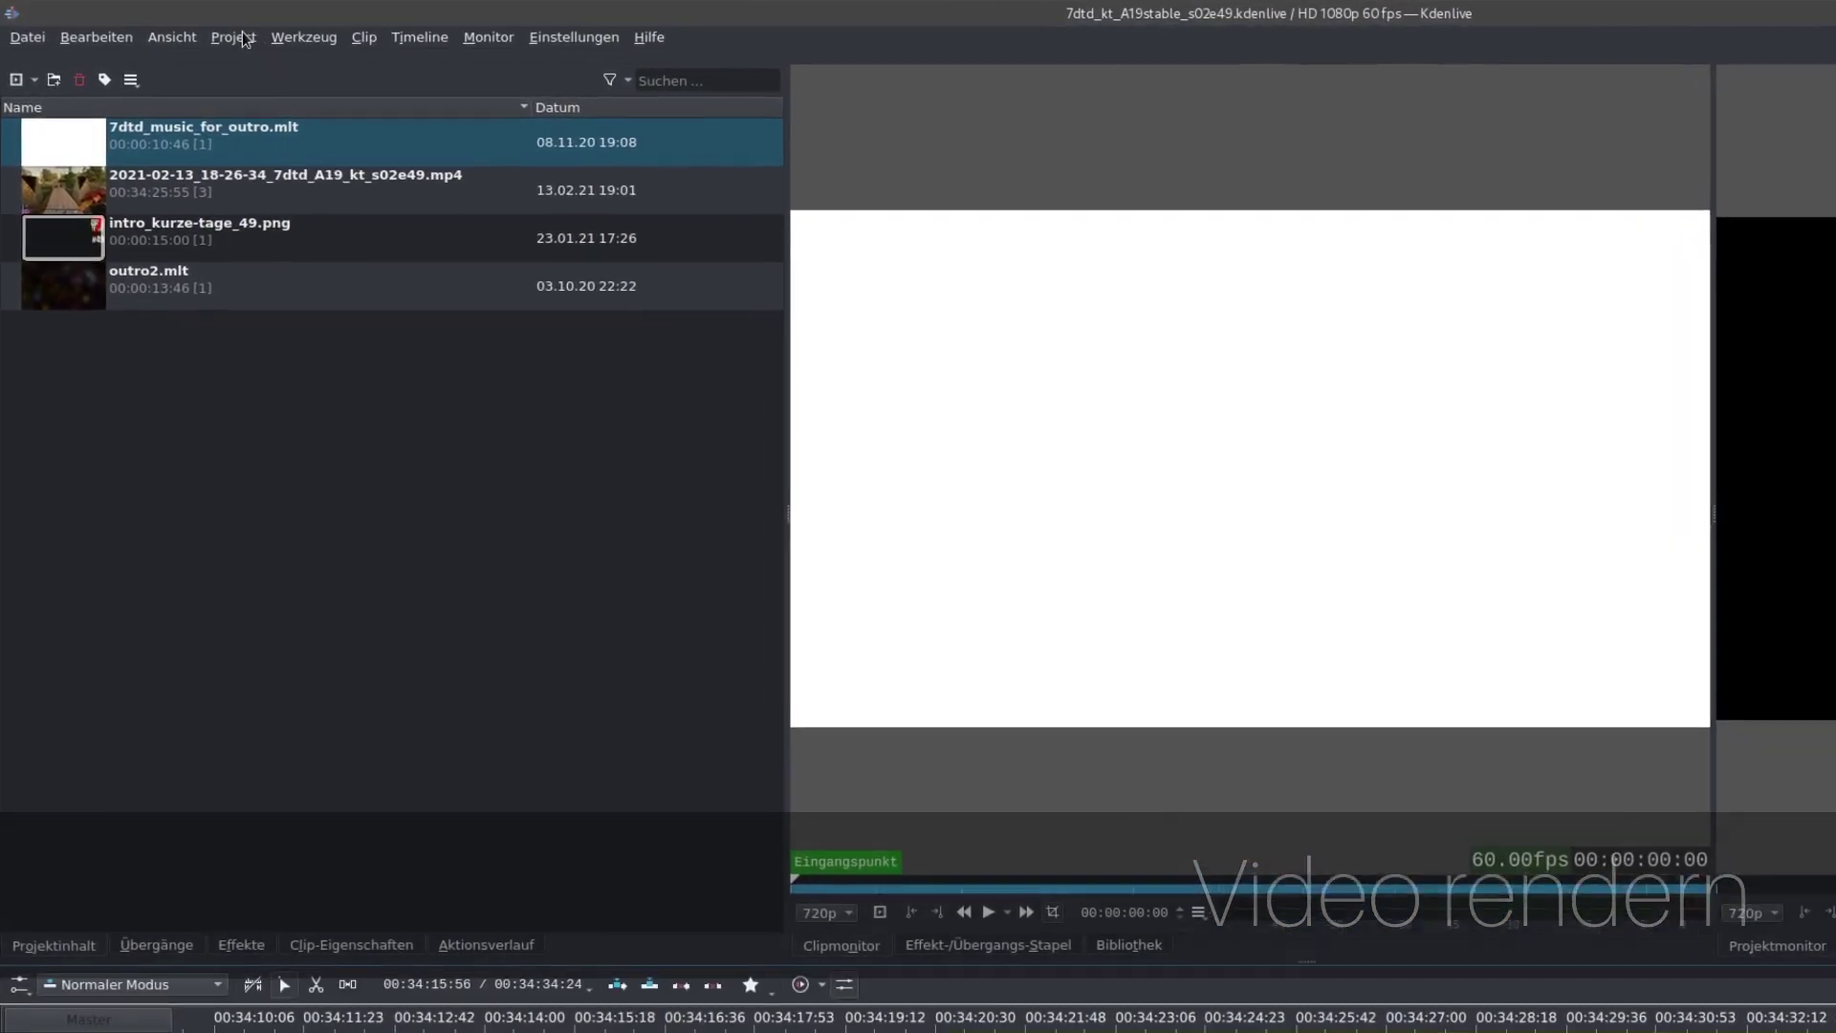
Open the render settings and set the output file to yt_7dtd_A19stable_kurzetage_s02e49.mp4 in the yt-uploads folder.
left_click(169, 27)
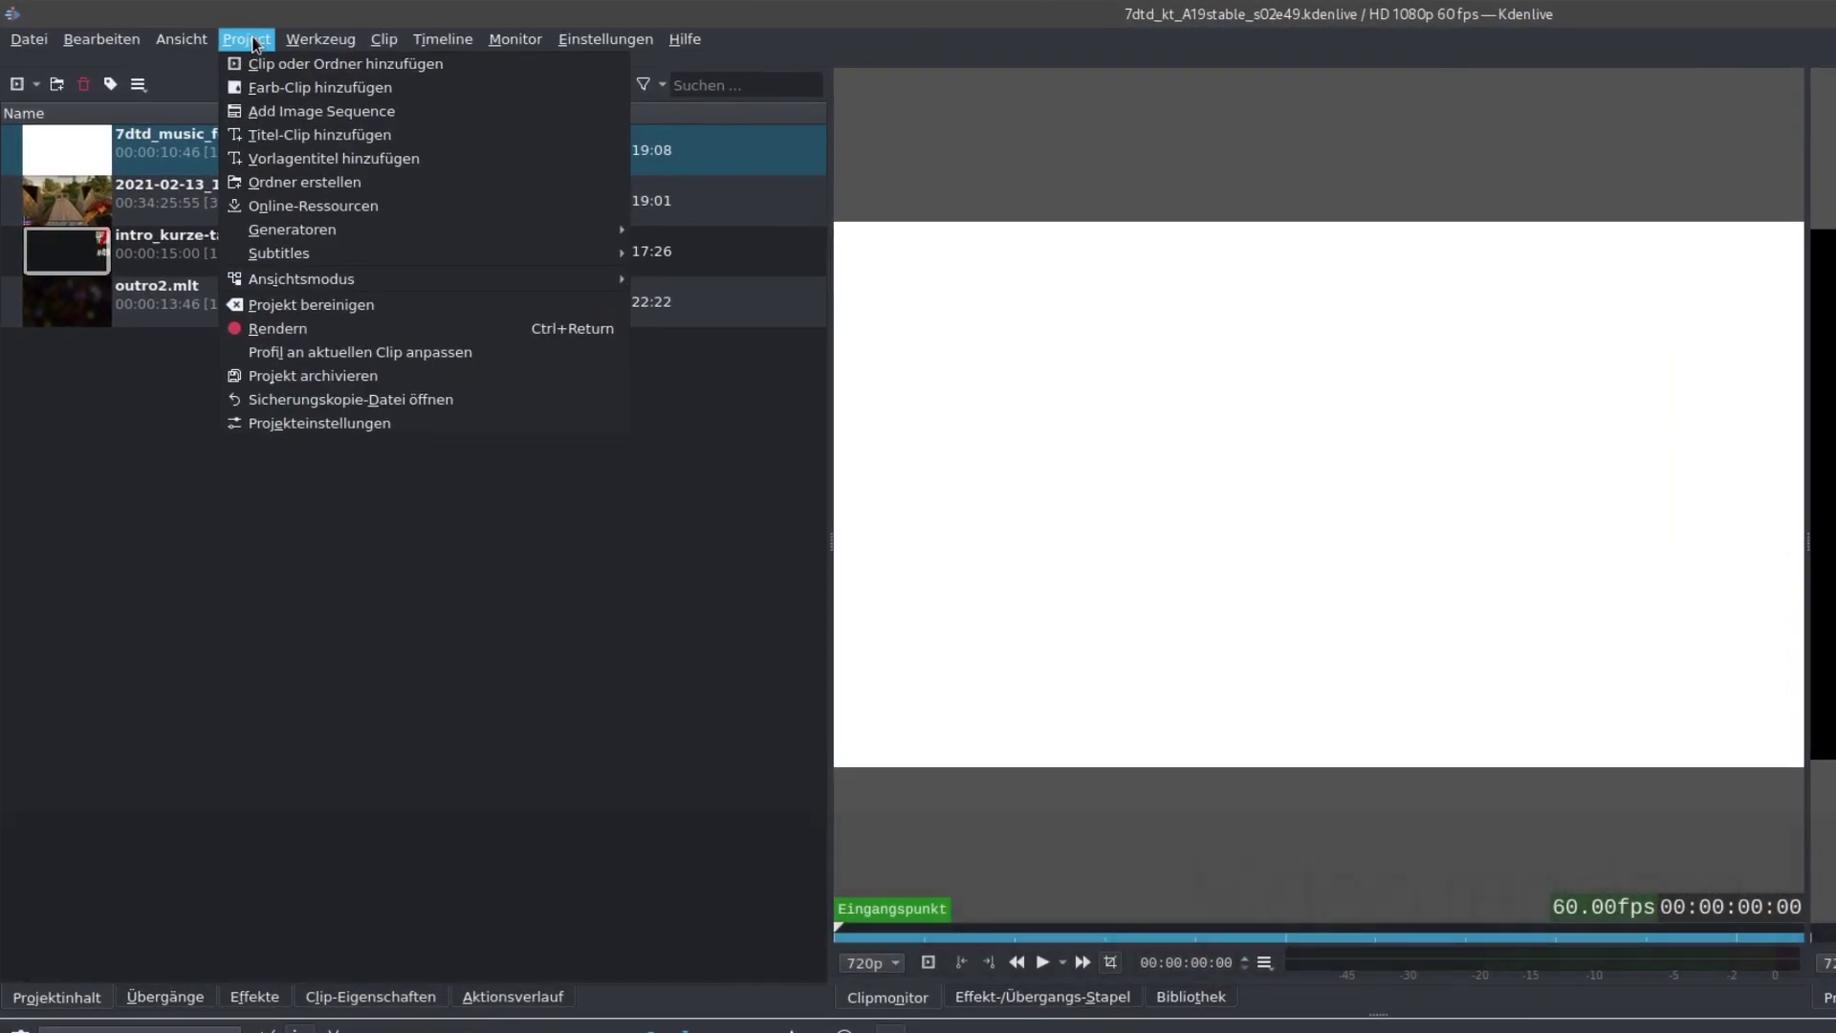
left_click(306, 330)
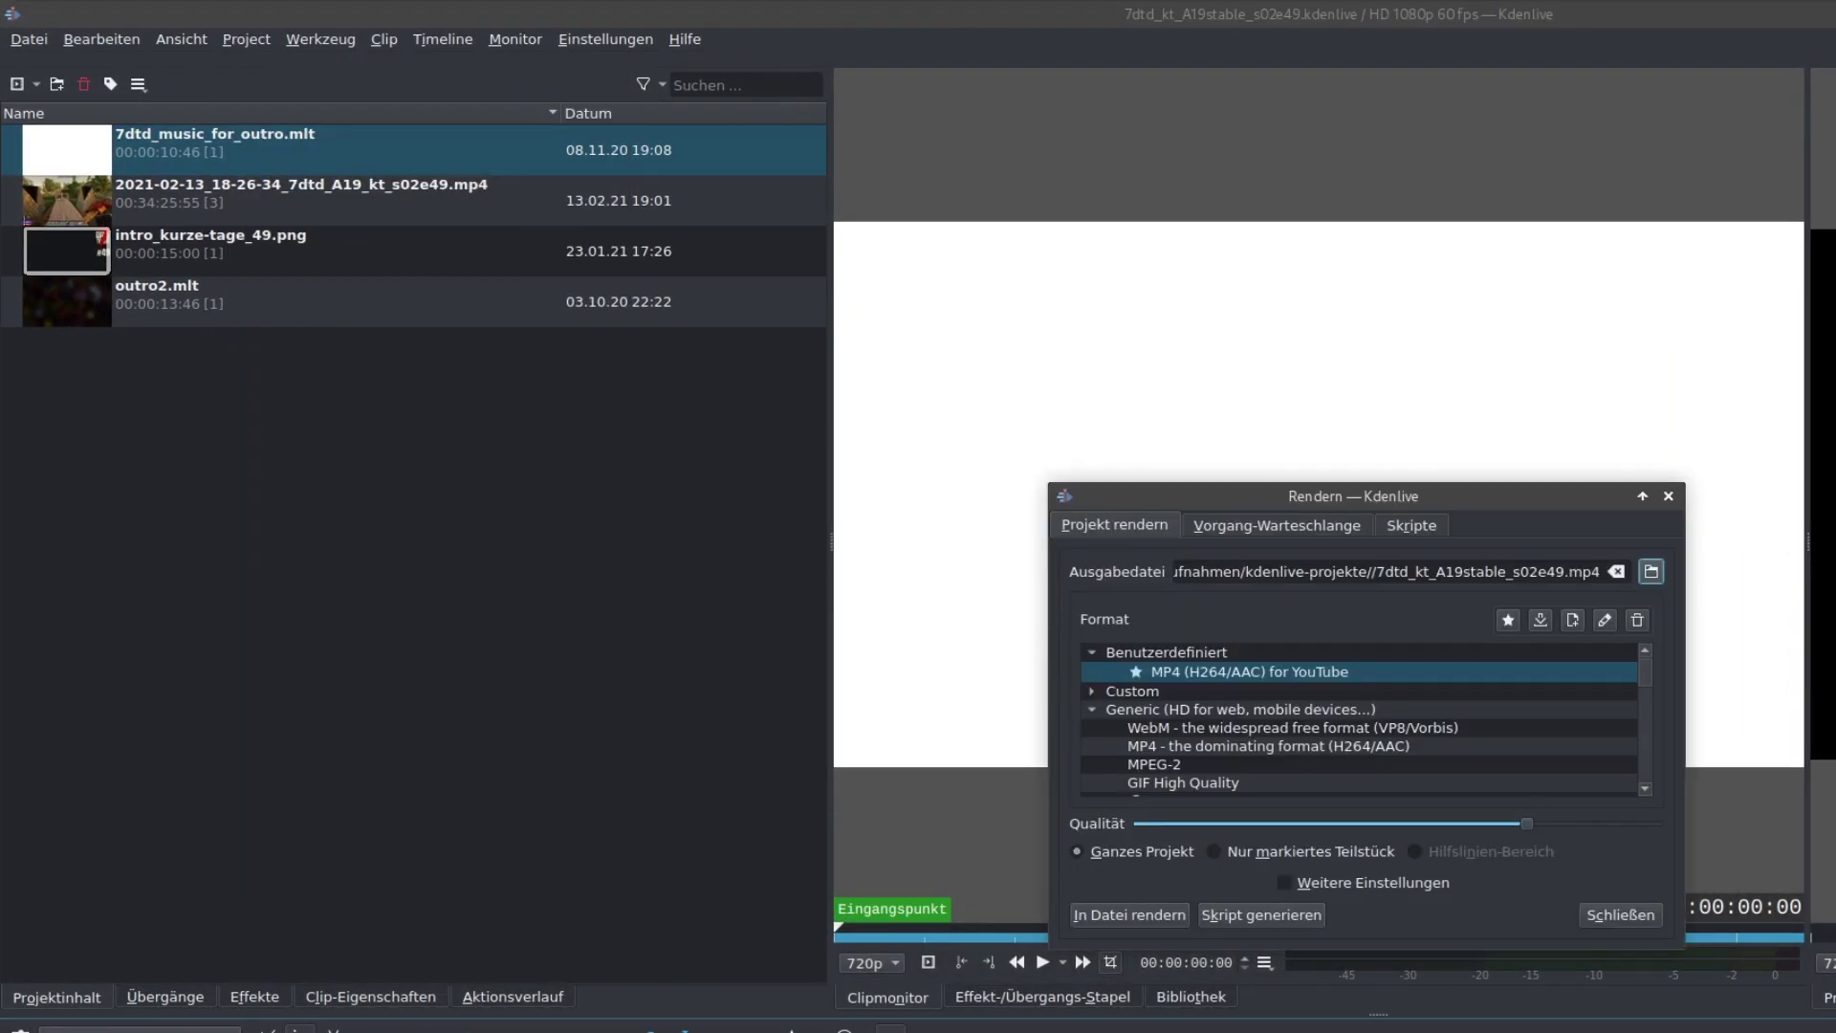
left_click(1651, 572)
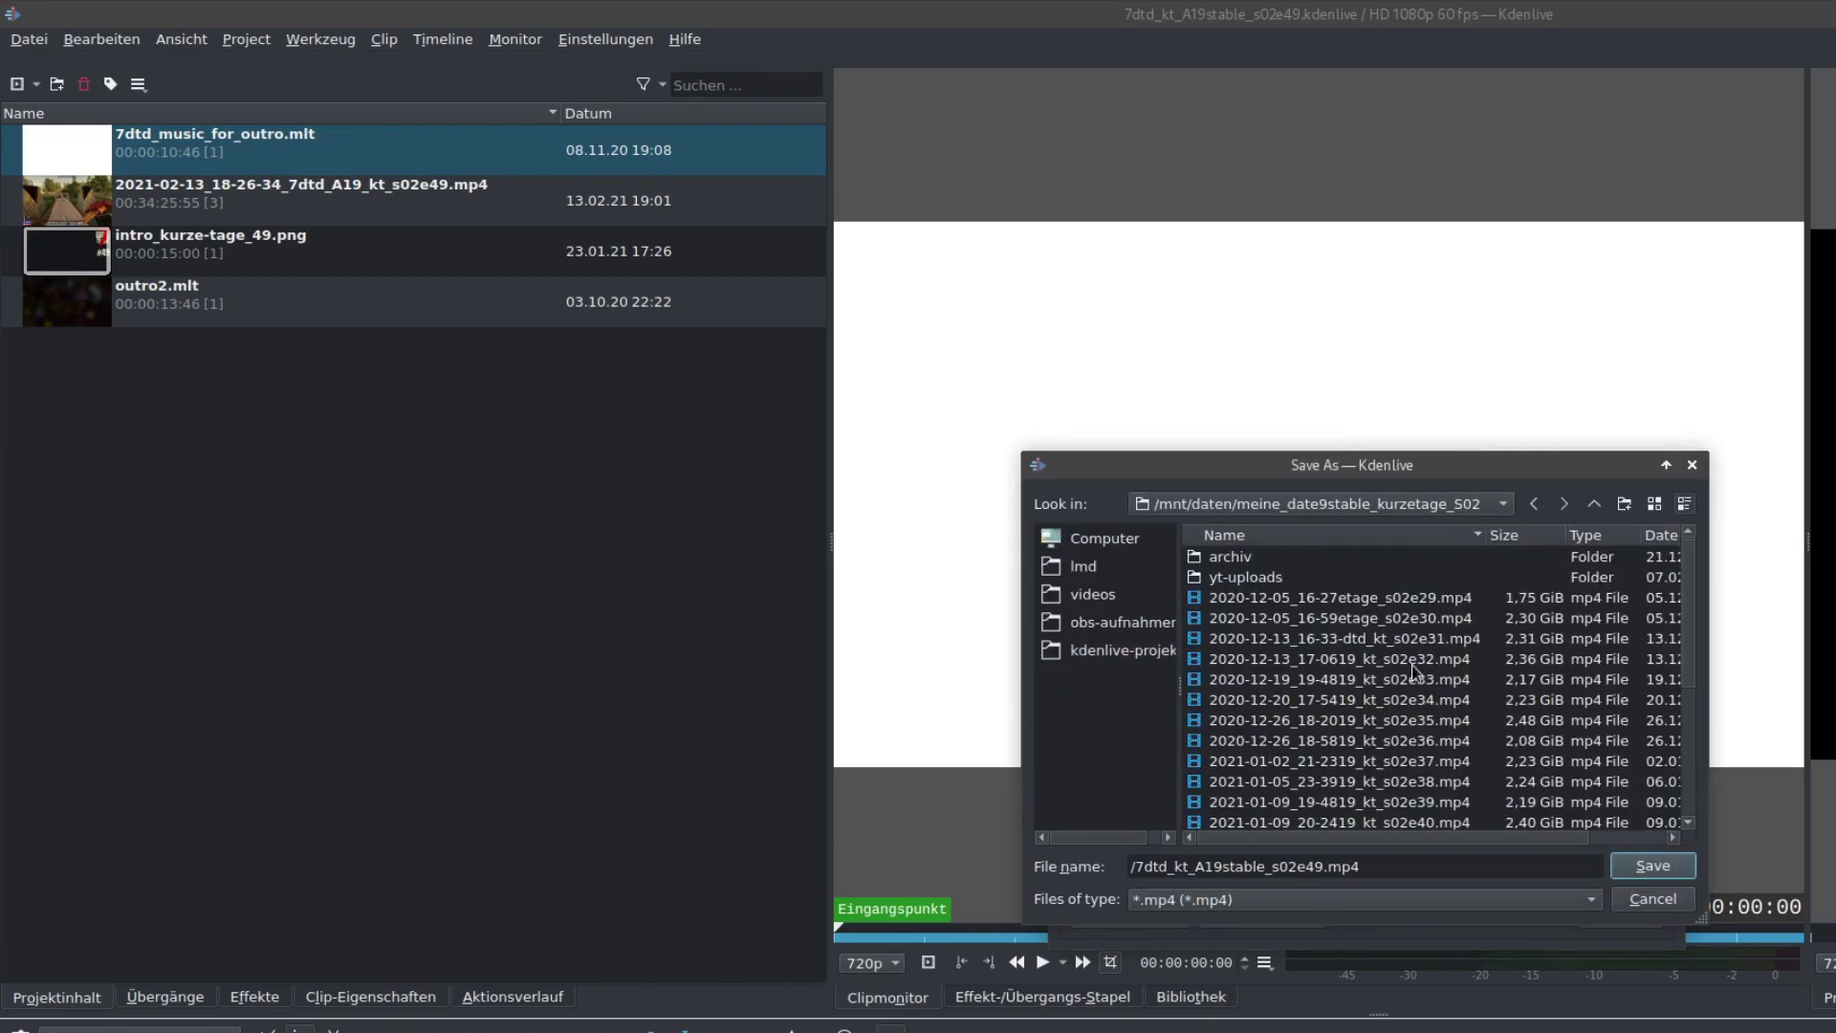
double_click(1266, 581)
left_click(1406, 804)
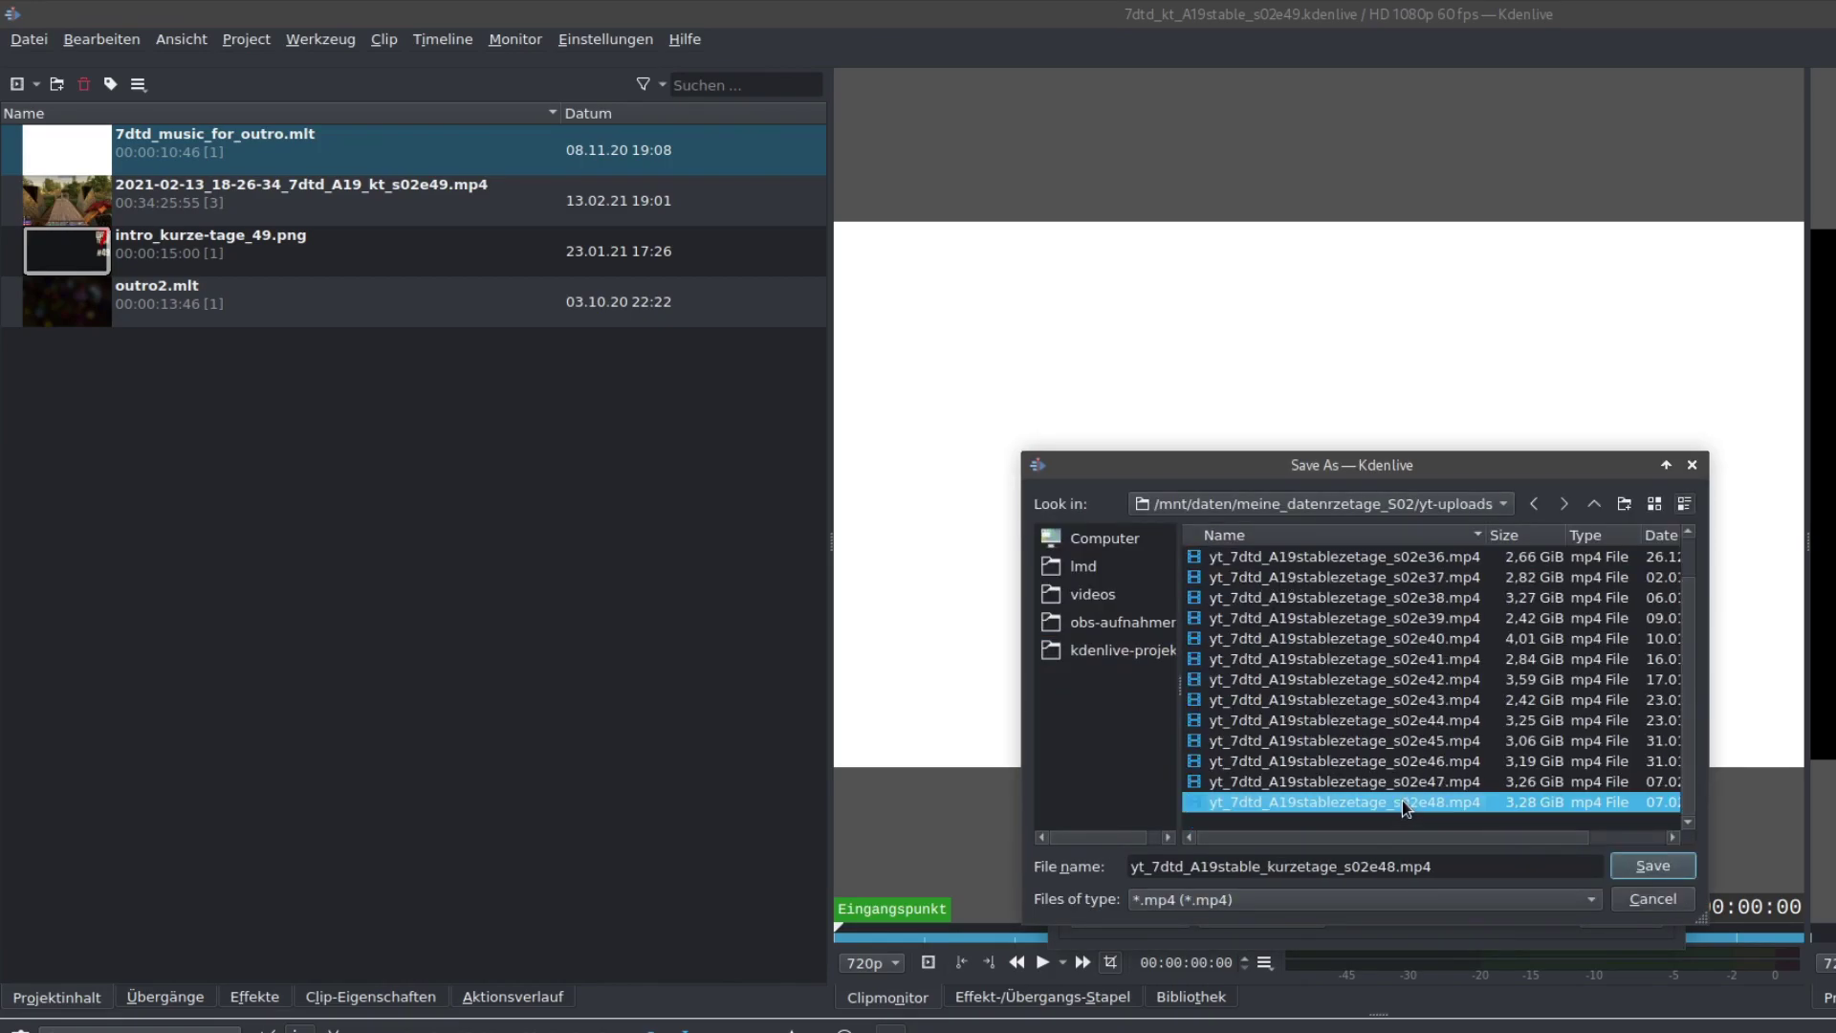
left_click(1389, 867)
key("Delete")
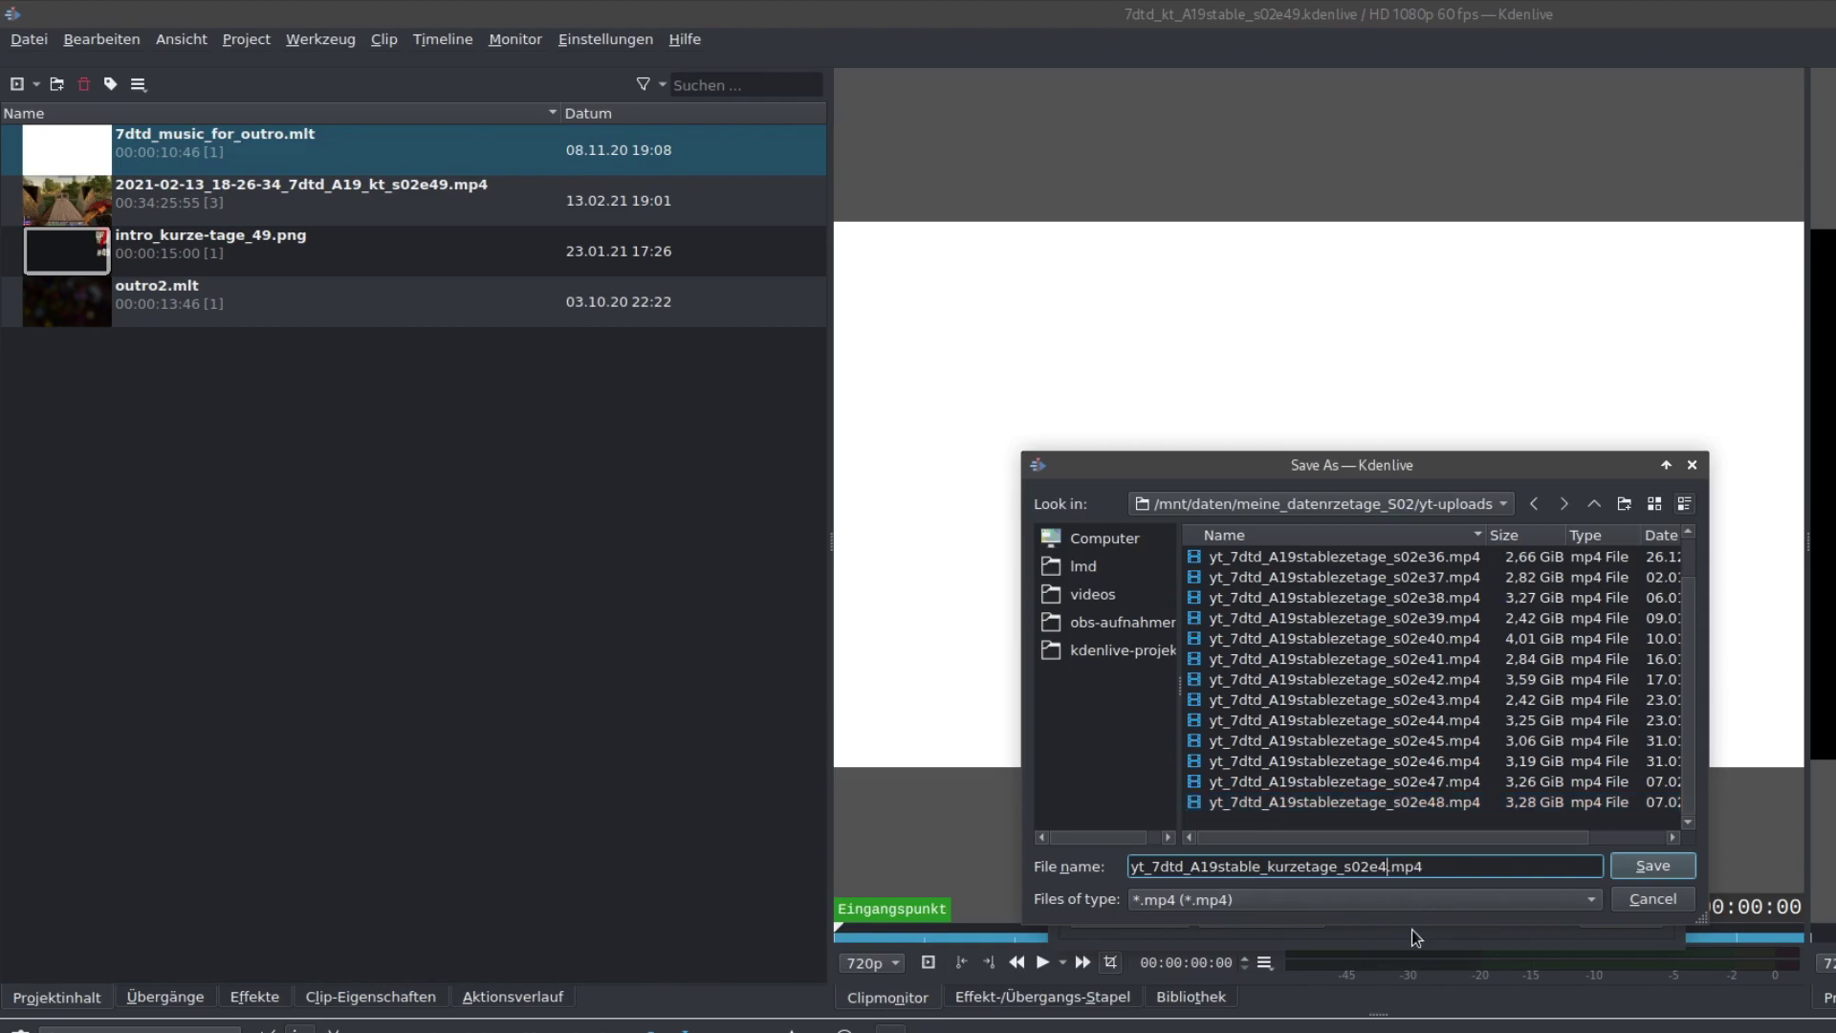
type("9")
left_click(1639, 861)
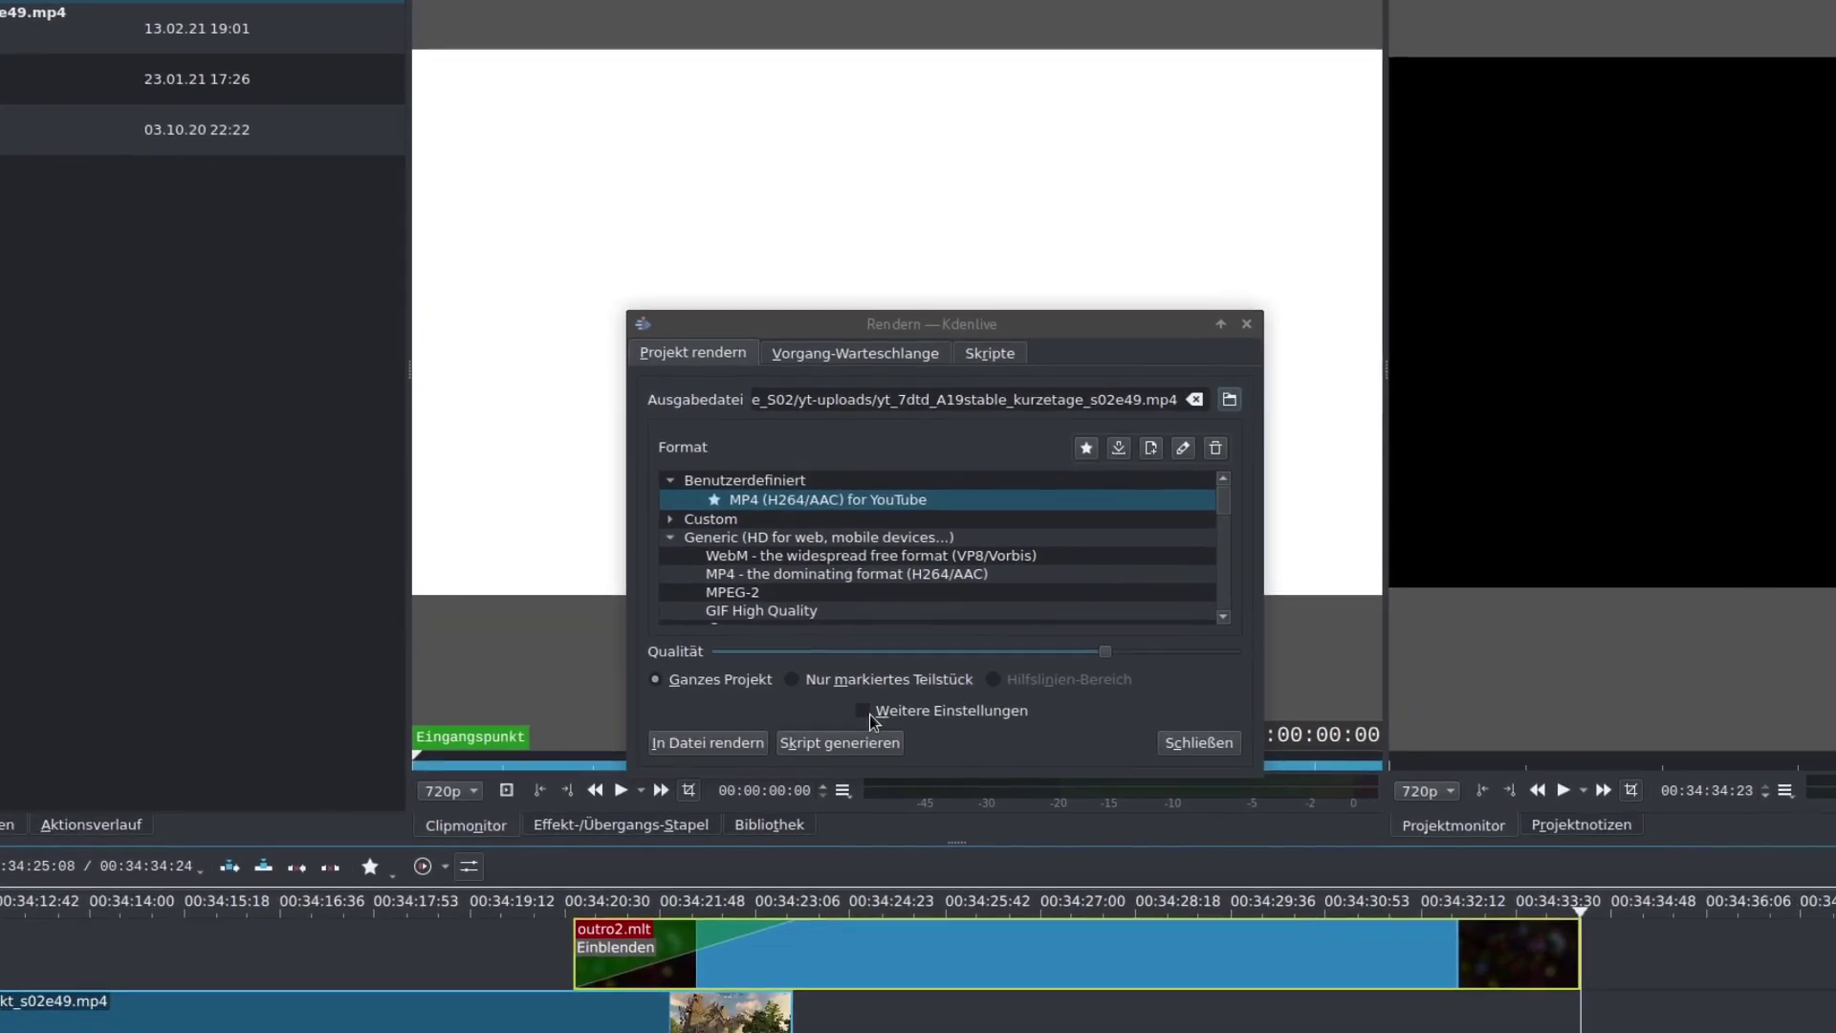
Show the additional render settings, set the video quality to 21 and render the whole project to file.
left_click(867, 712)
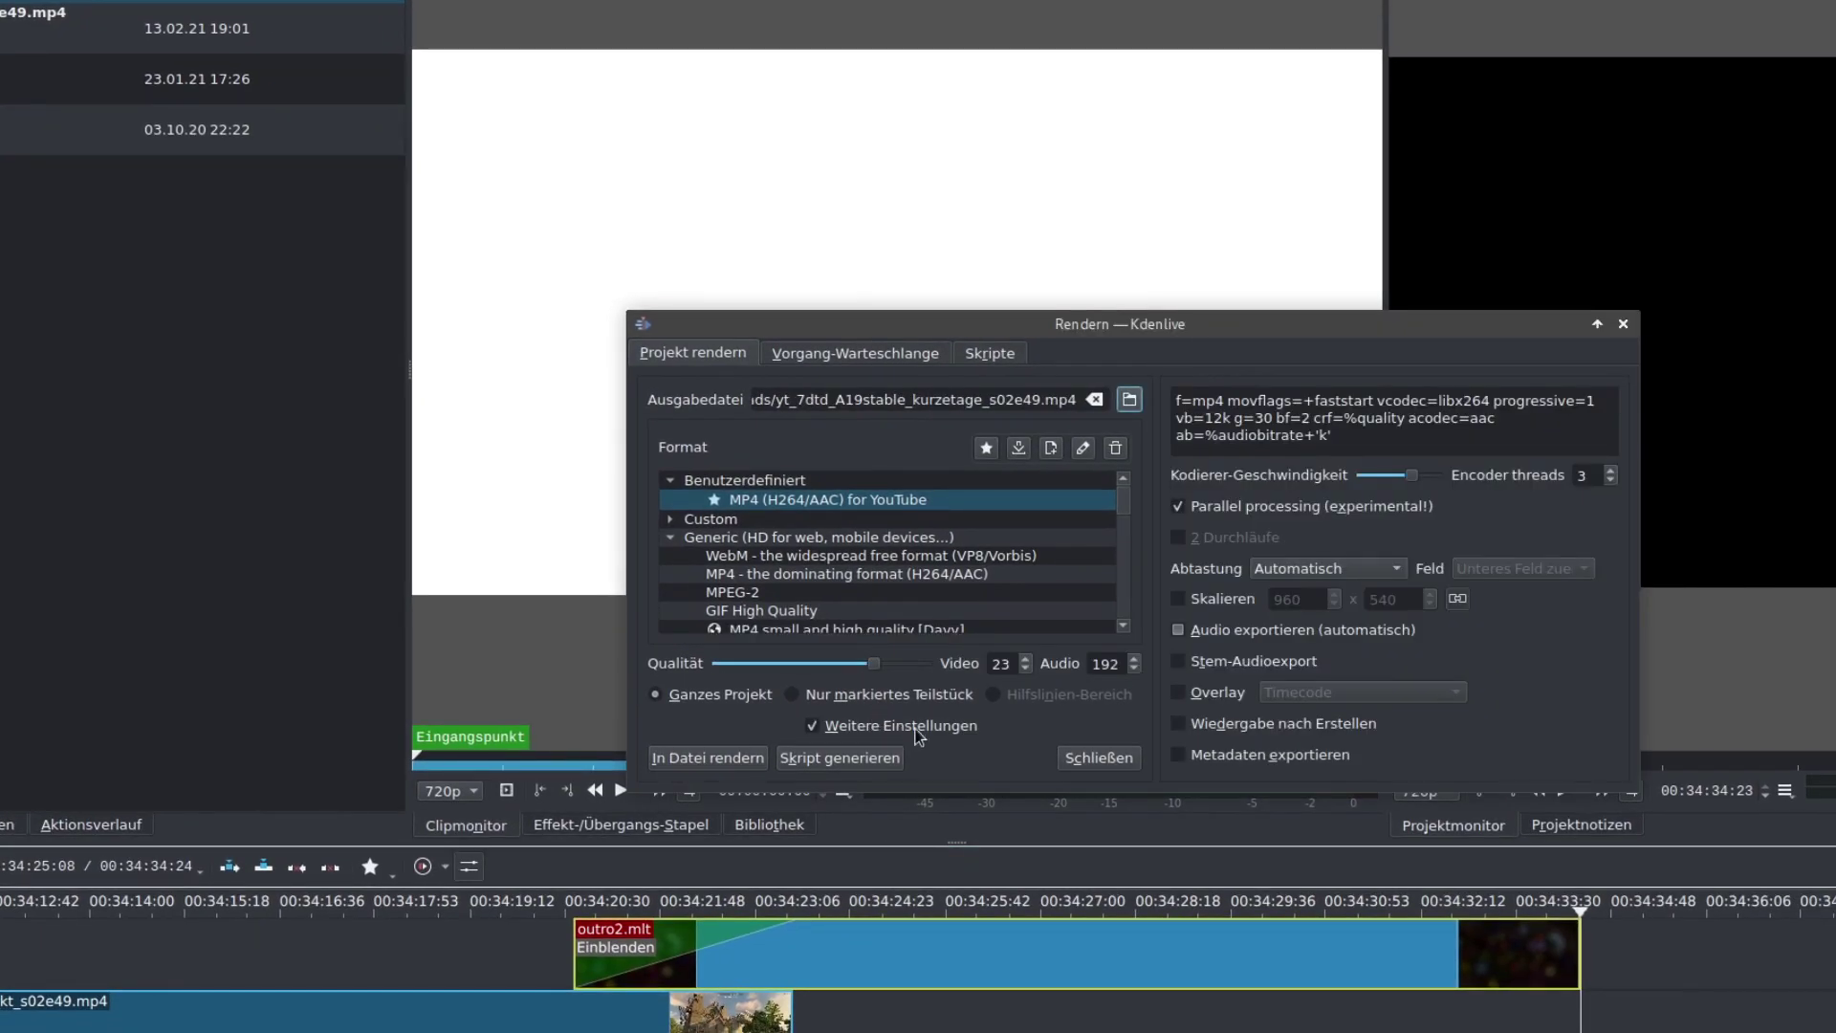
left_click(1024, 669)
left_click(1025, 668)
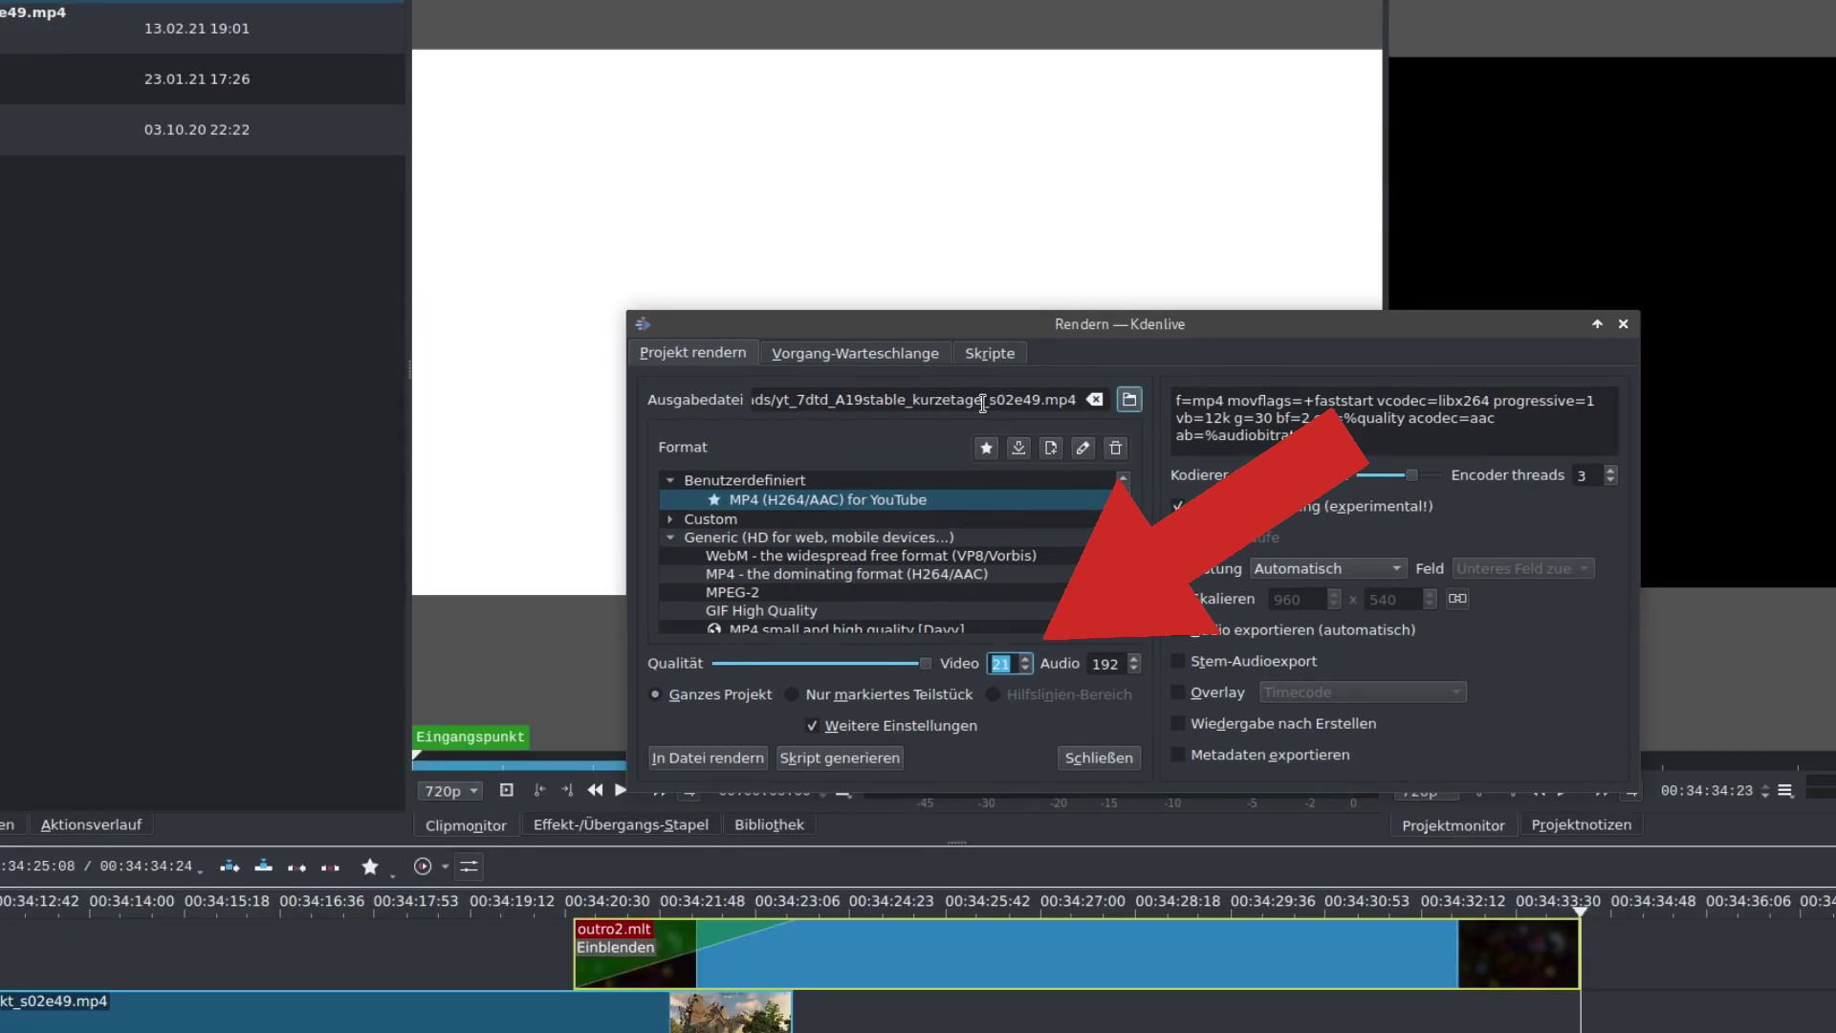
left_click(696, 756)
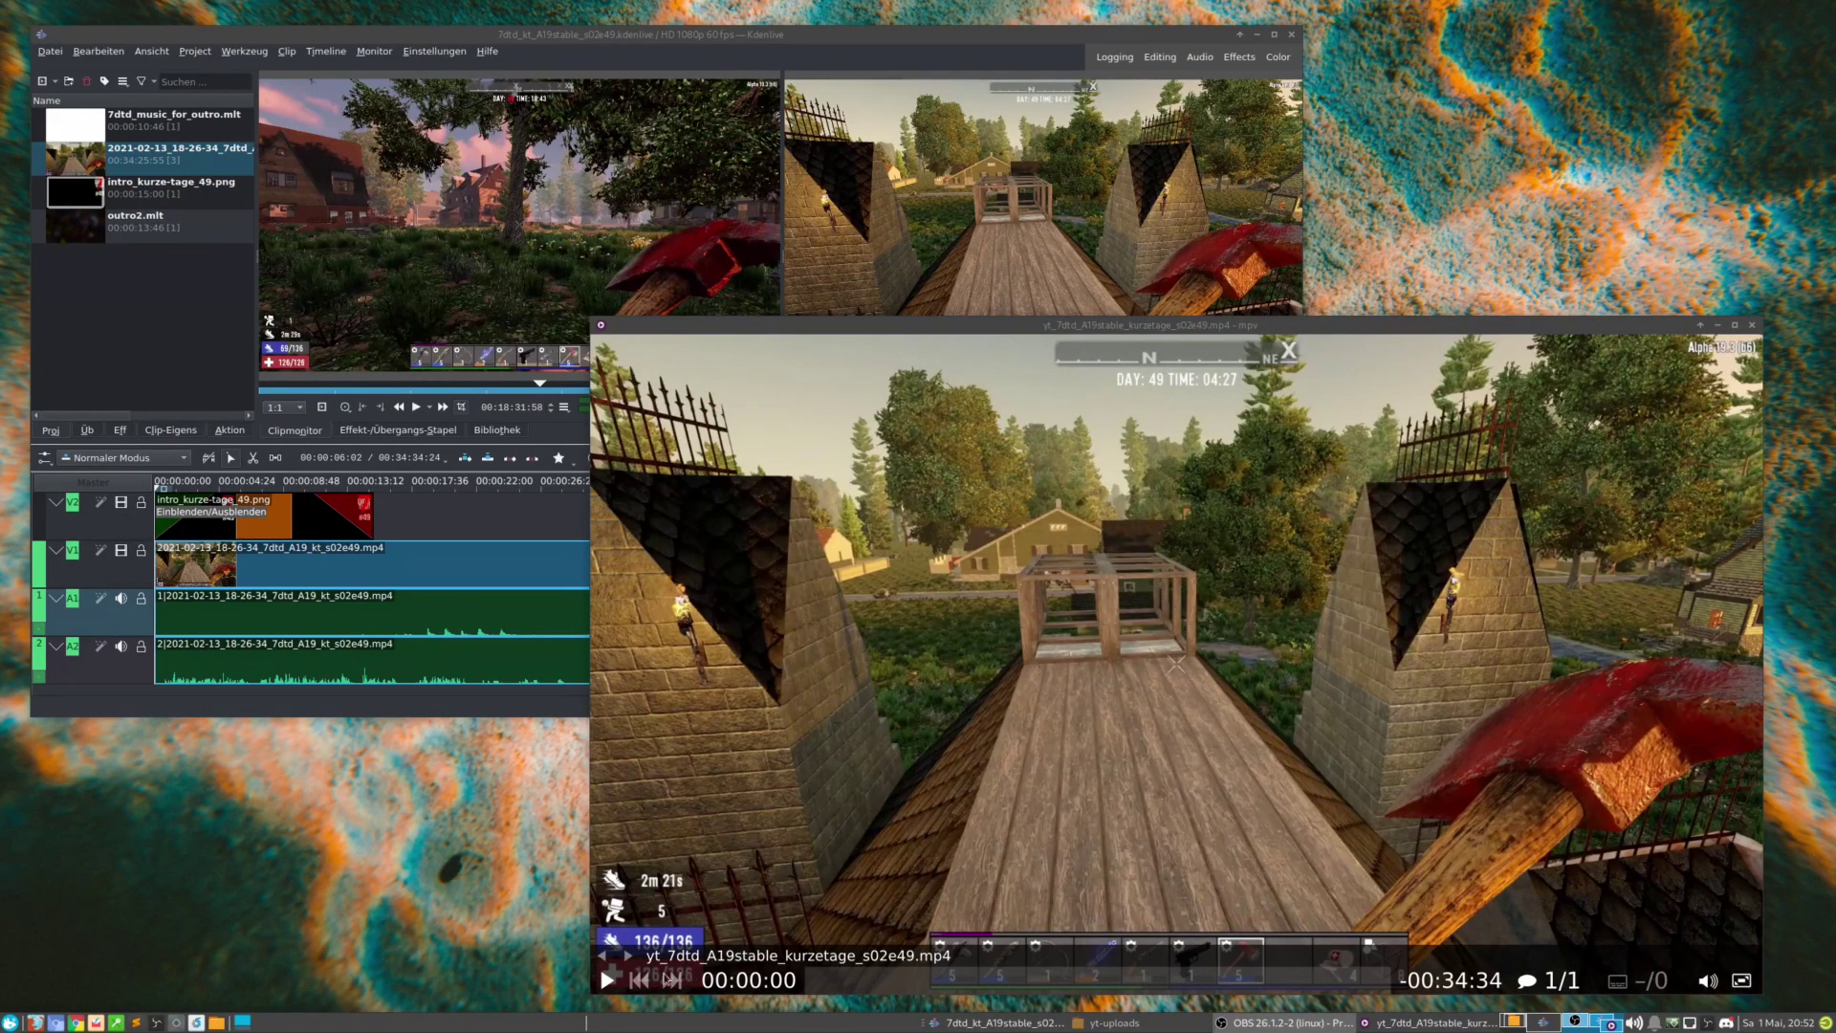
Play the rendered yt_7dtd_A19stable_kurzetage_s02e49.mp4 in mpv to check its opening and the intro graphic.
left_click(605, 980)
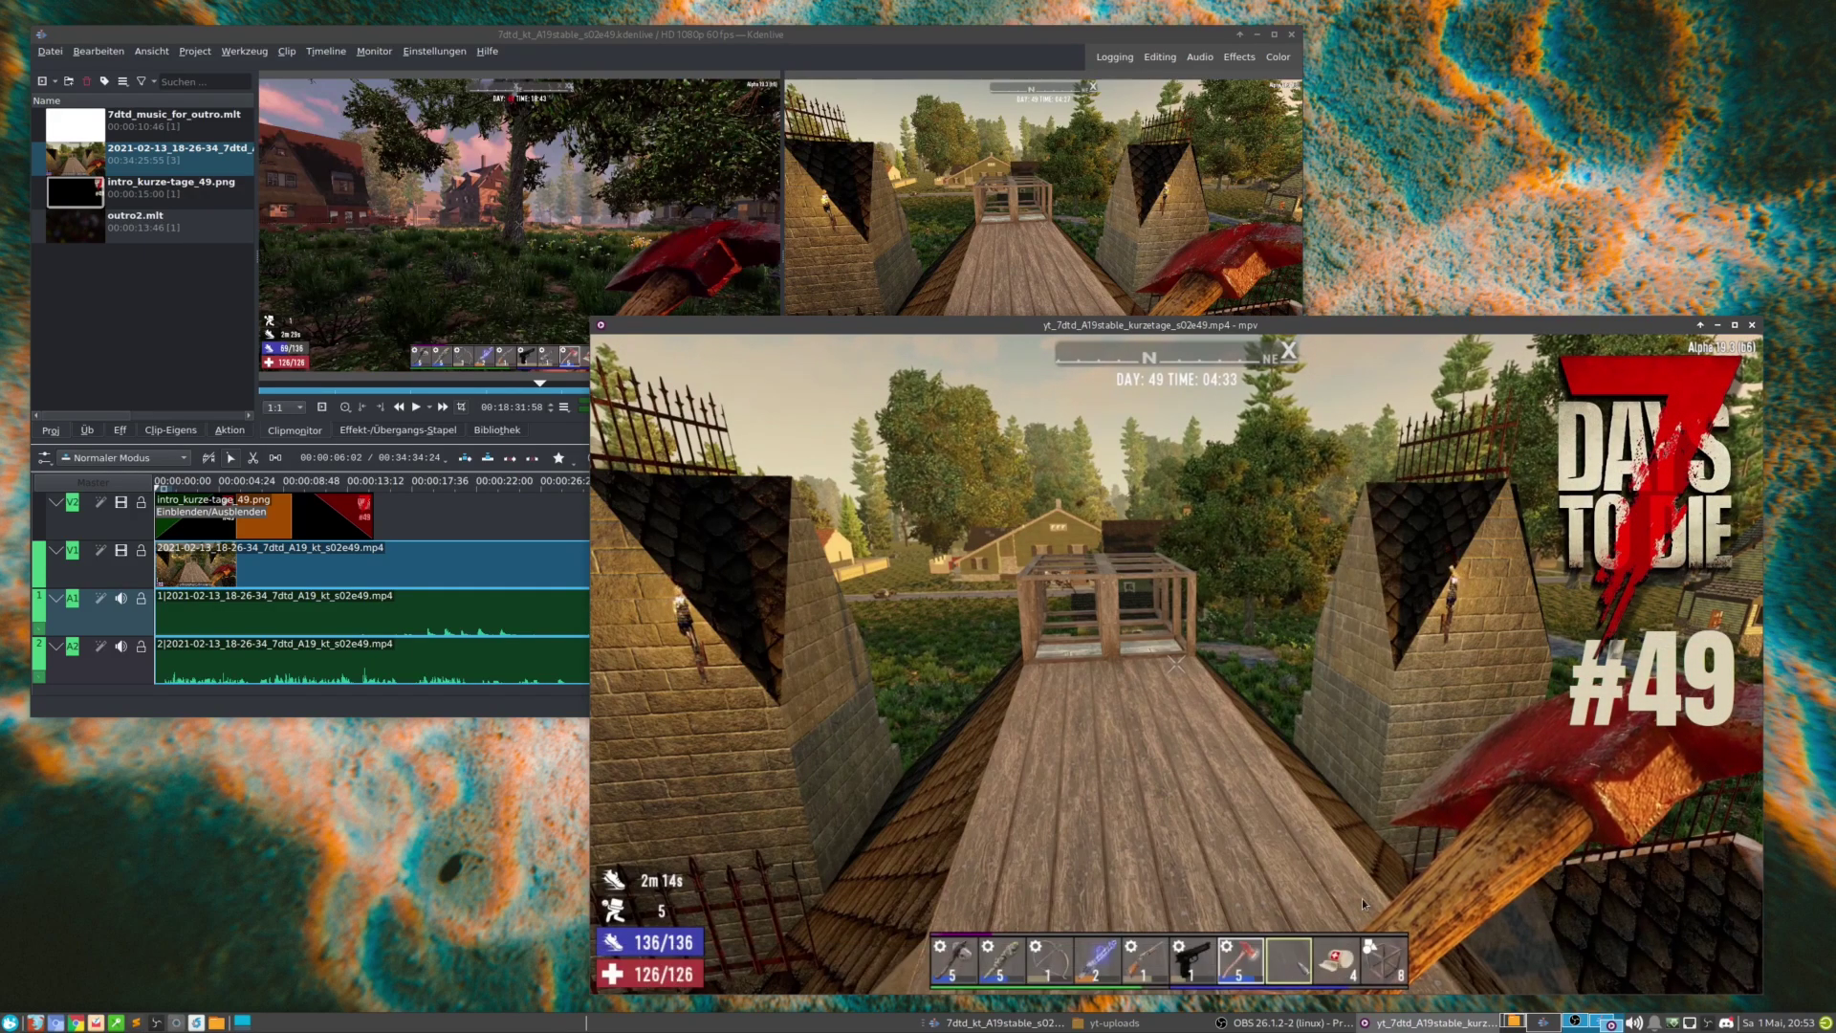
mouse_move(1365, 899)
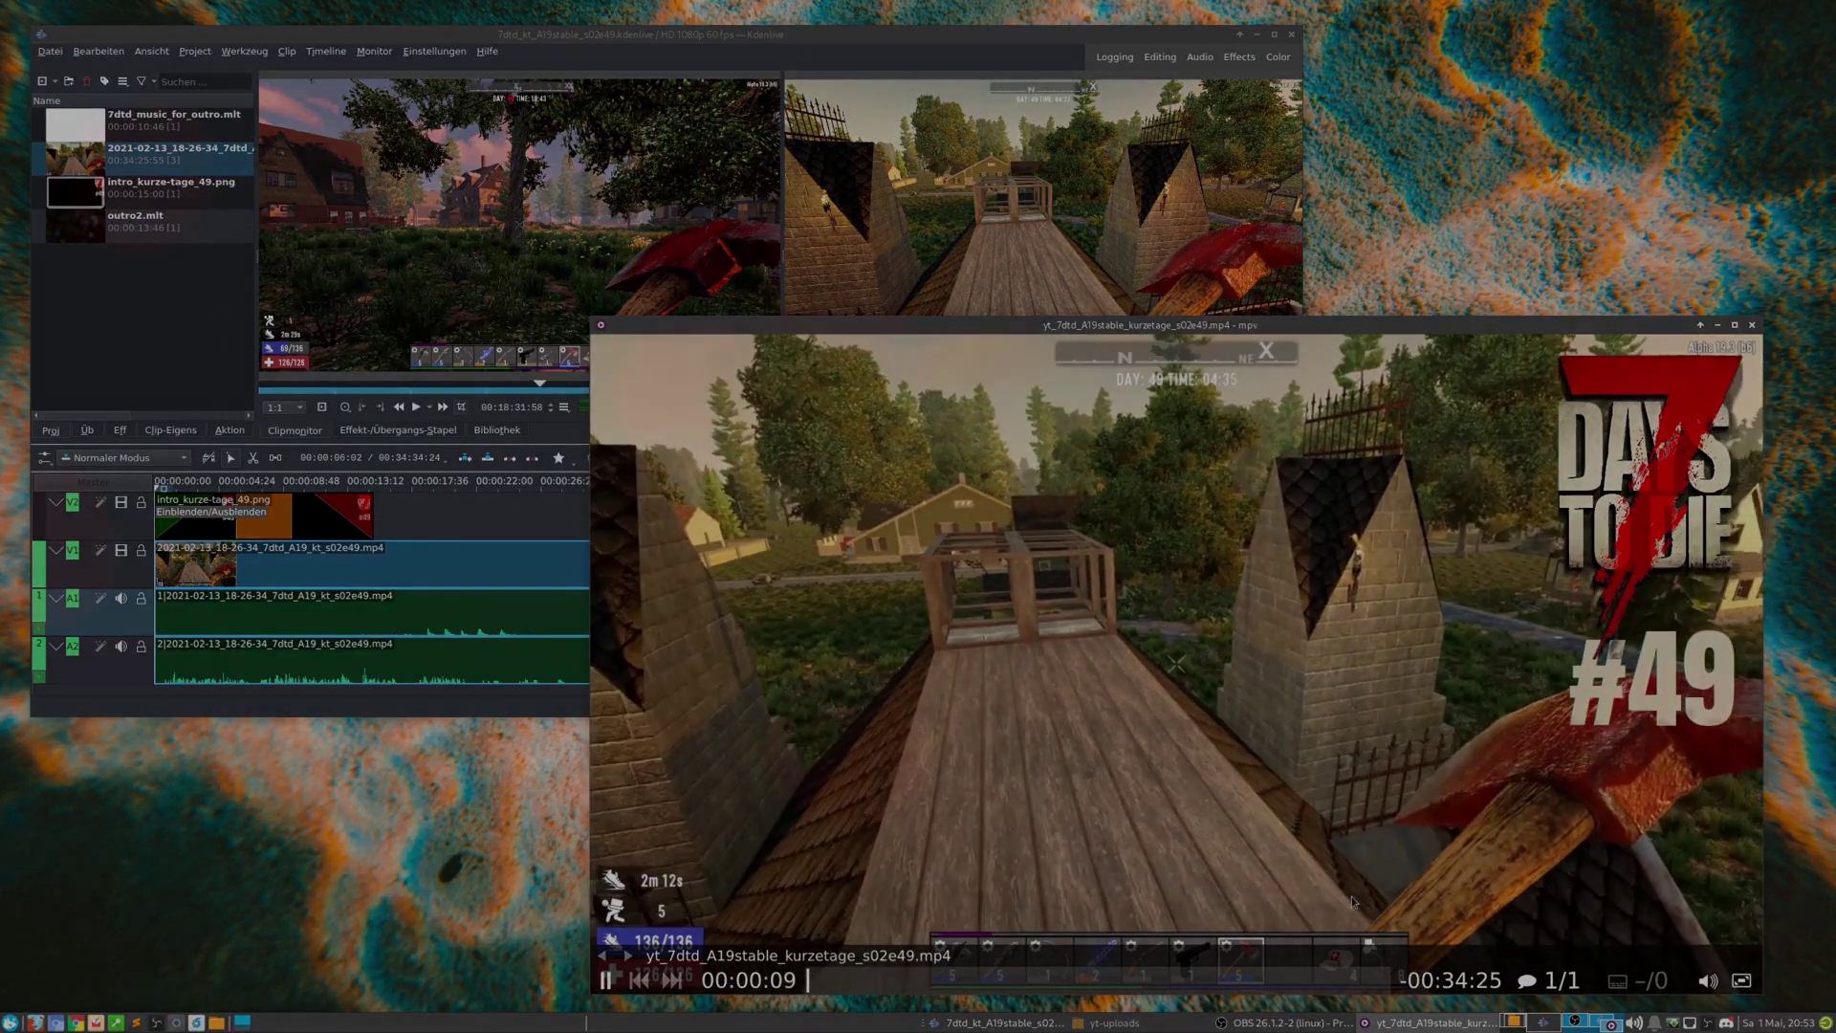